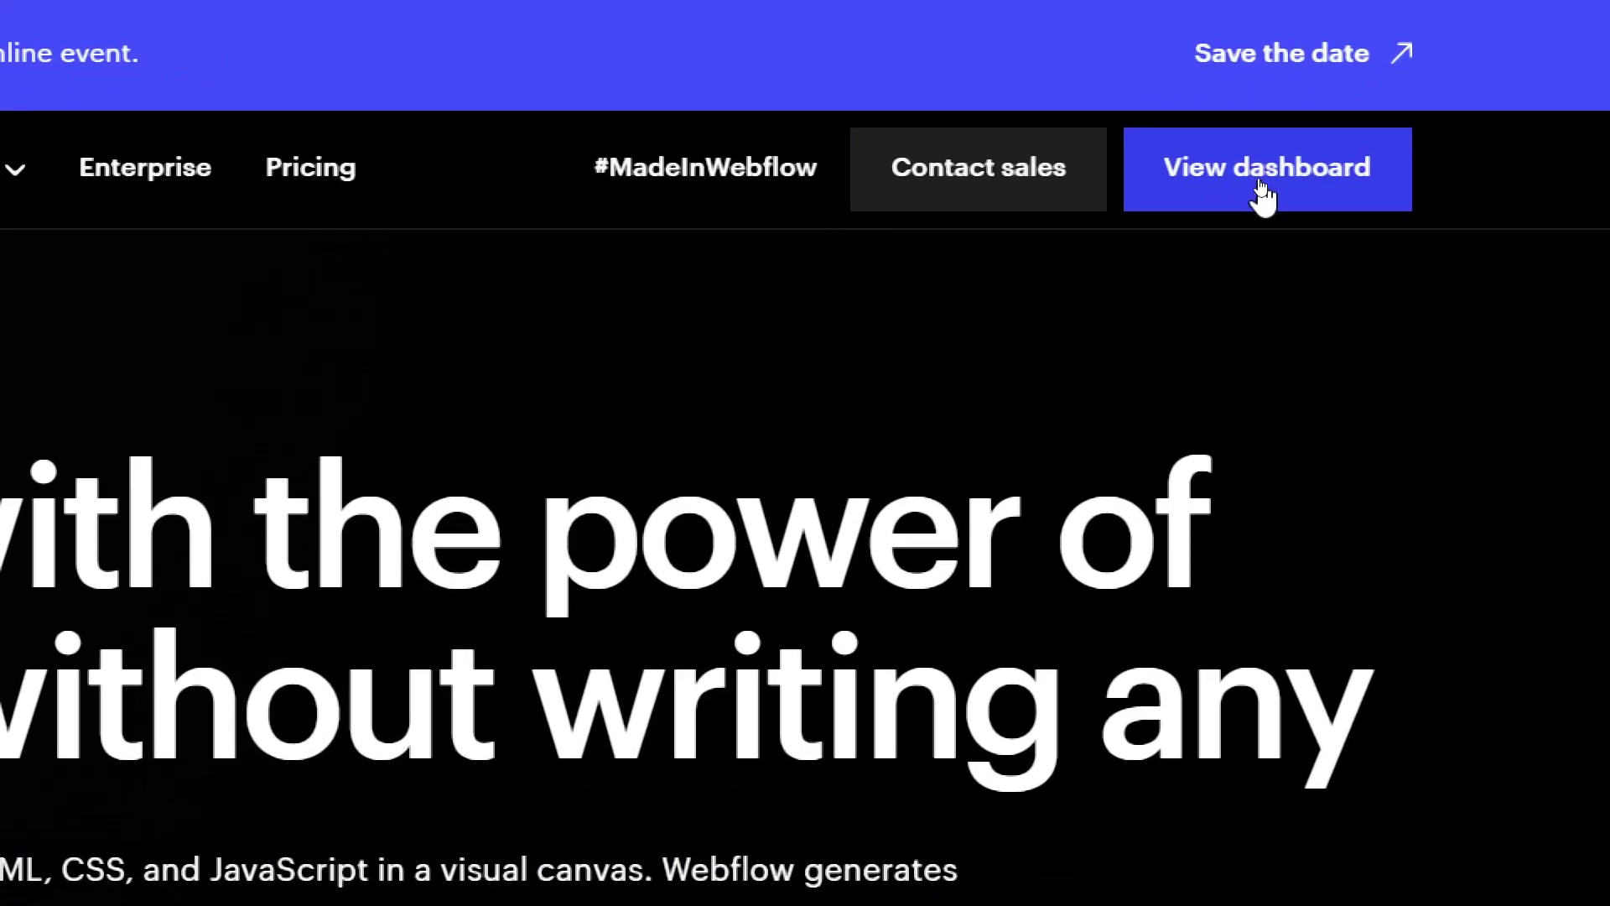
From the dashboard, start a new site and scroll the template gallery down to Free templates
left_click(1260, 183)
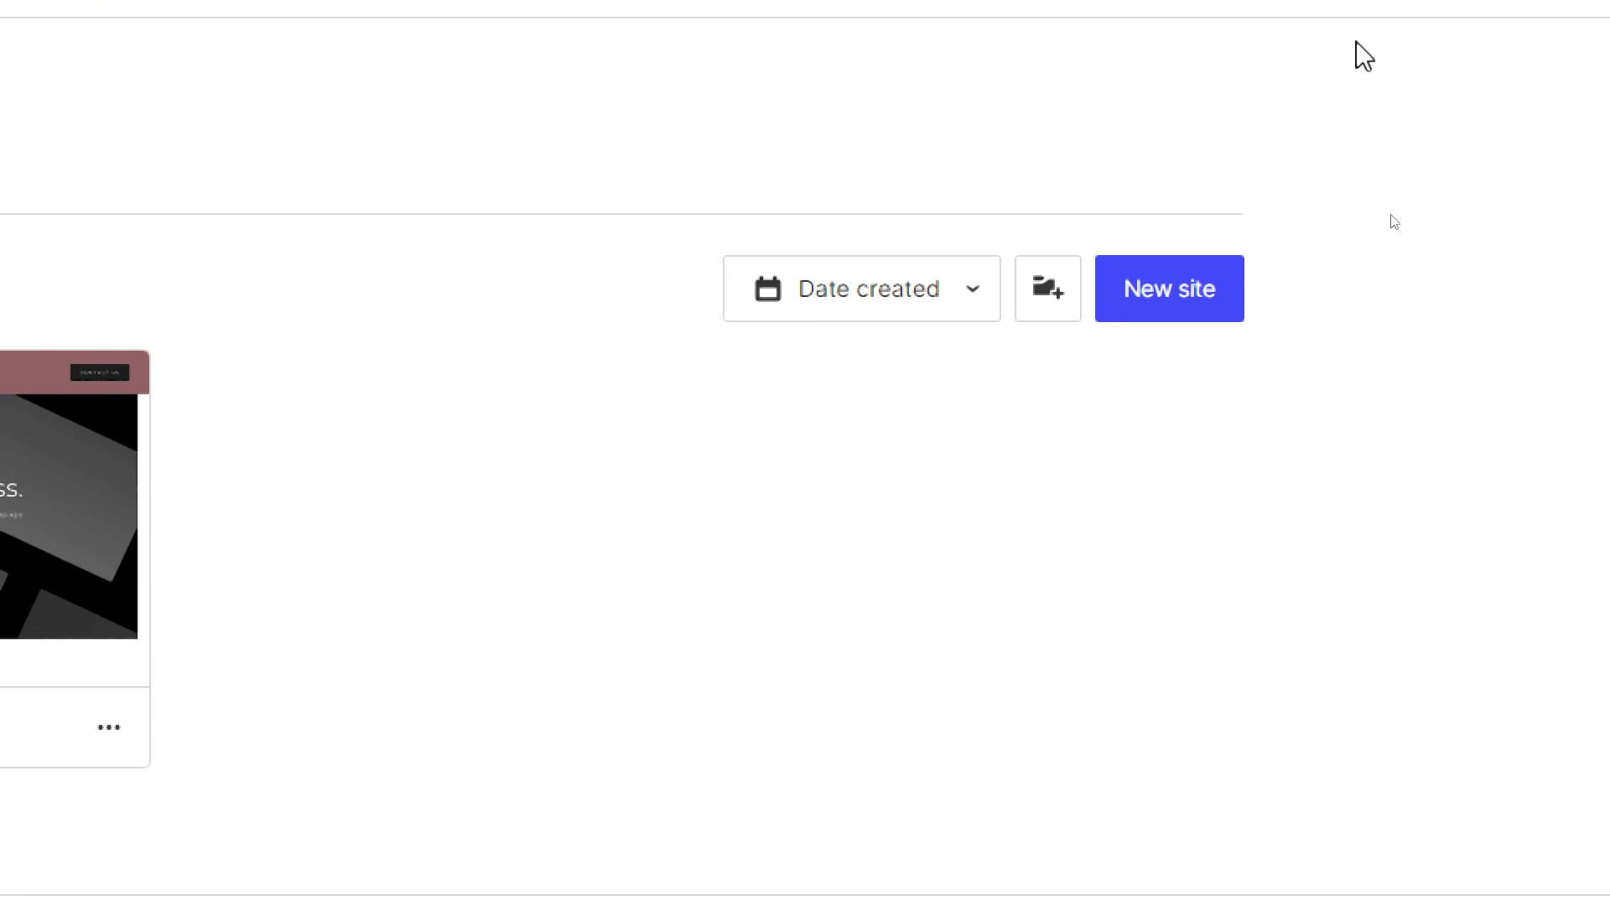
left_click(1165, 305)
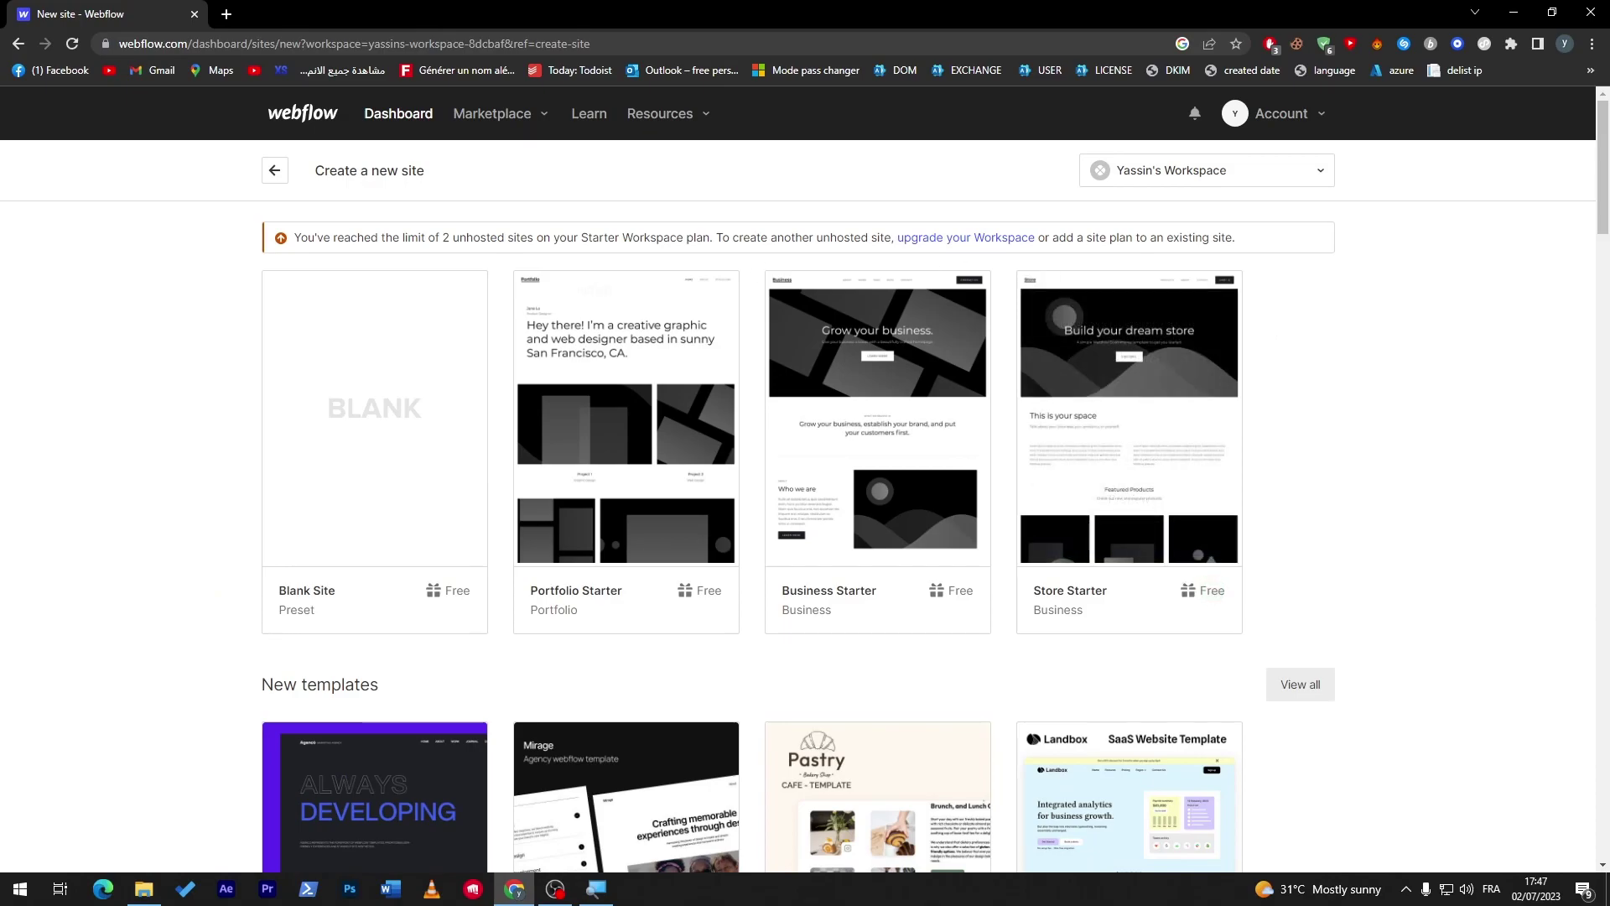
mouse_move(574, 453)
left_click(1605, 295)
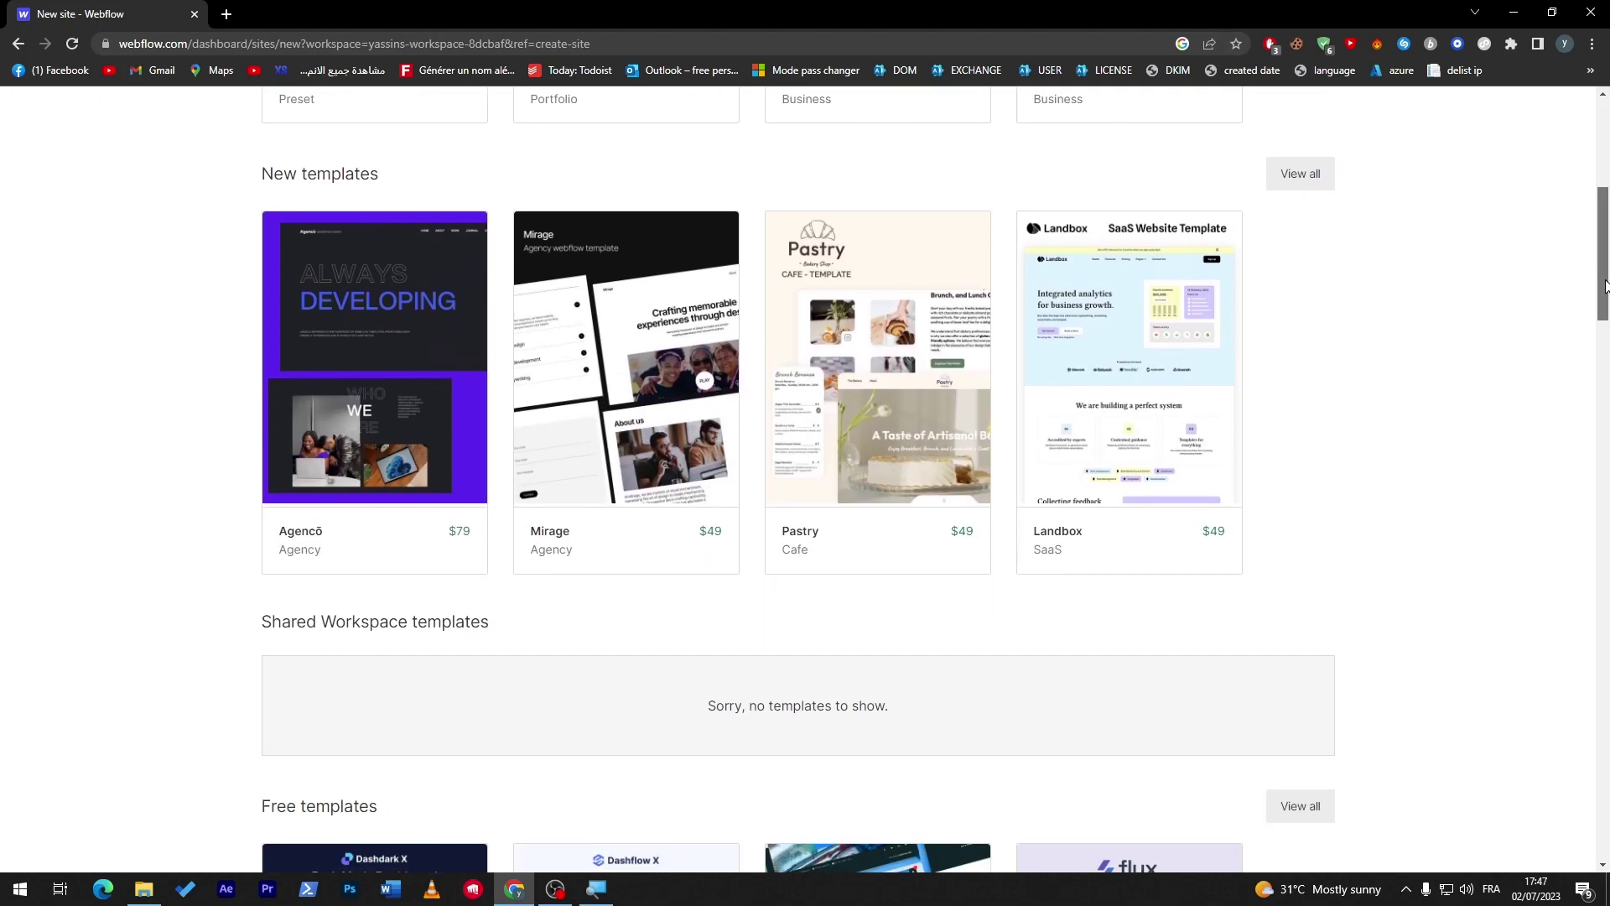
scroll(1605, 295, "down", 1)
scroll(522, 385, "up", 1)
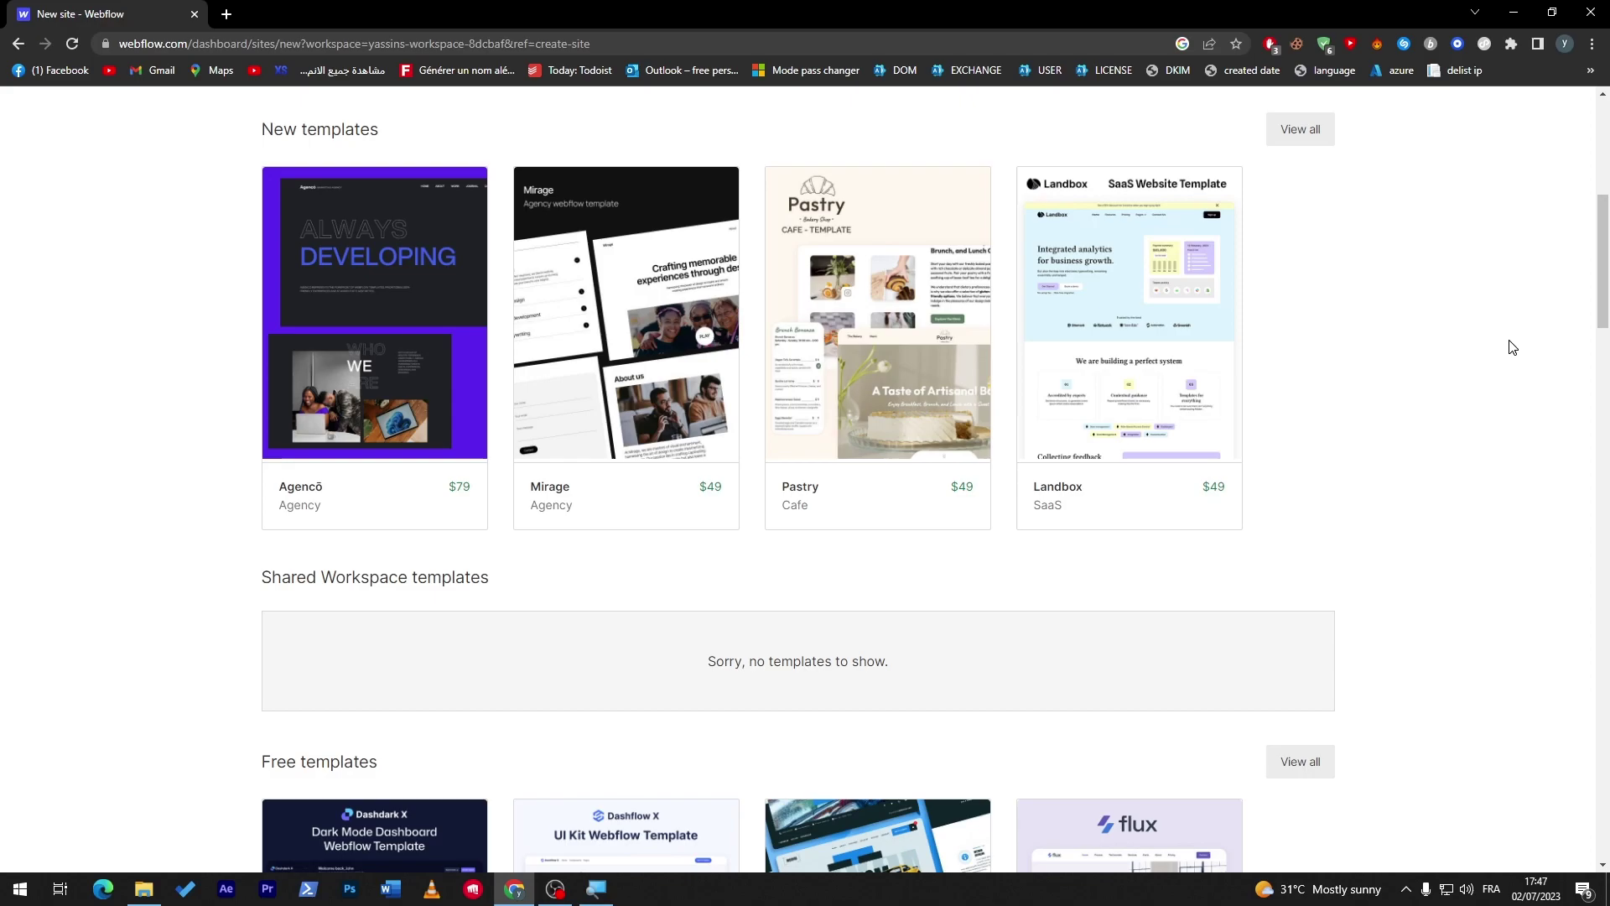
left_click_drag(1607, 289, 1601, 260)
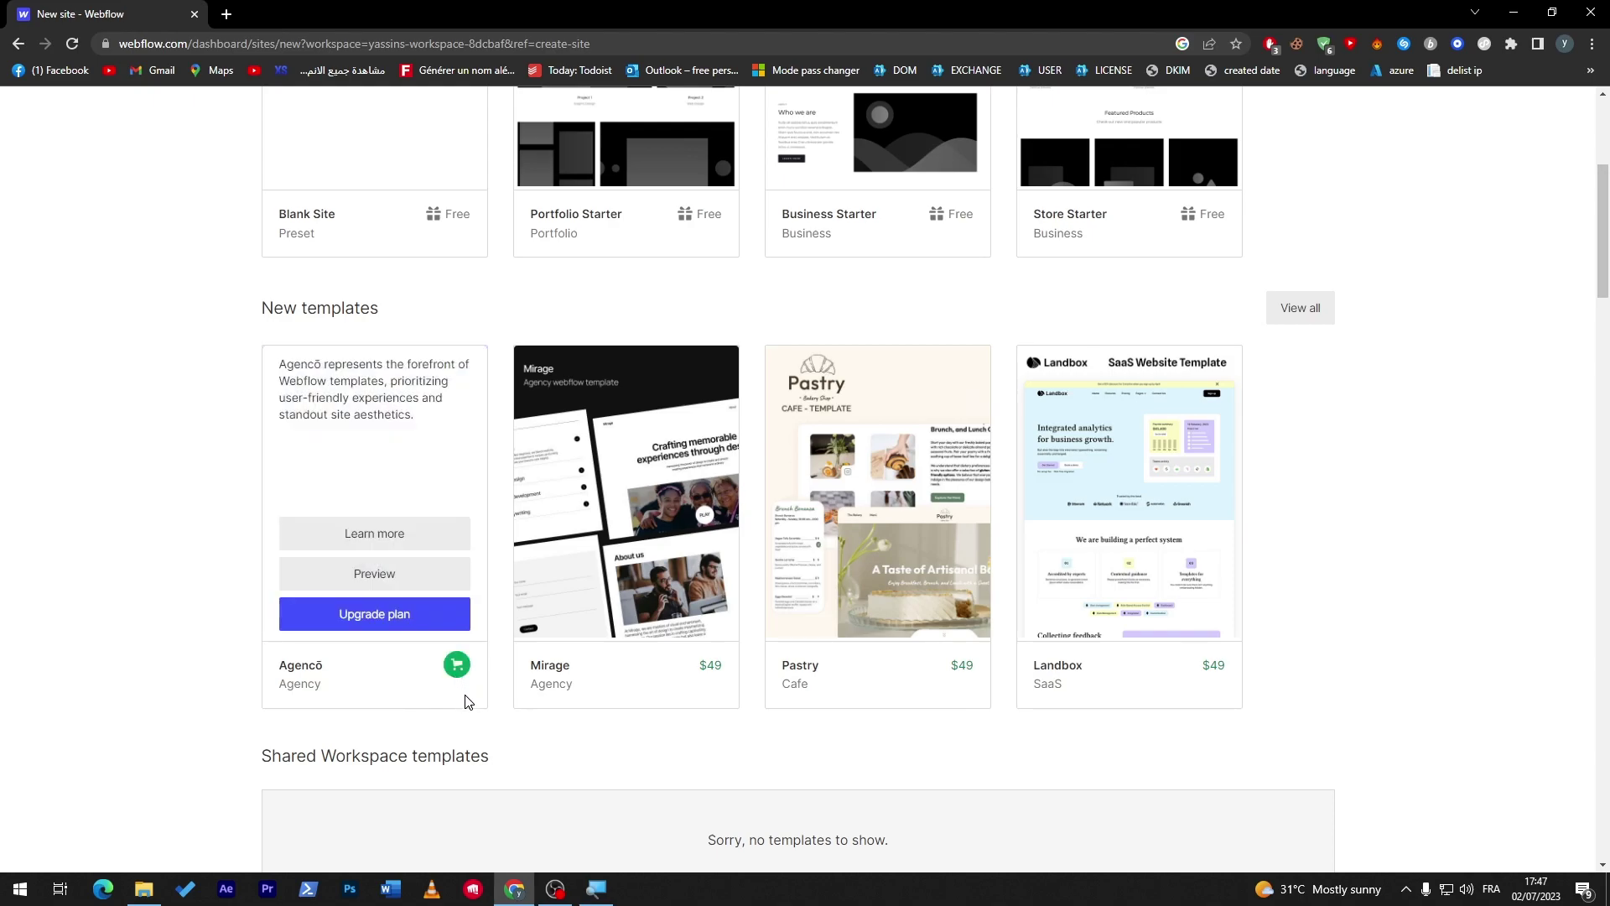
scroll(1585, 176, "up", 5)
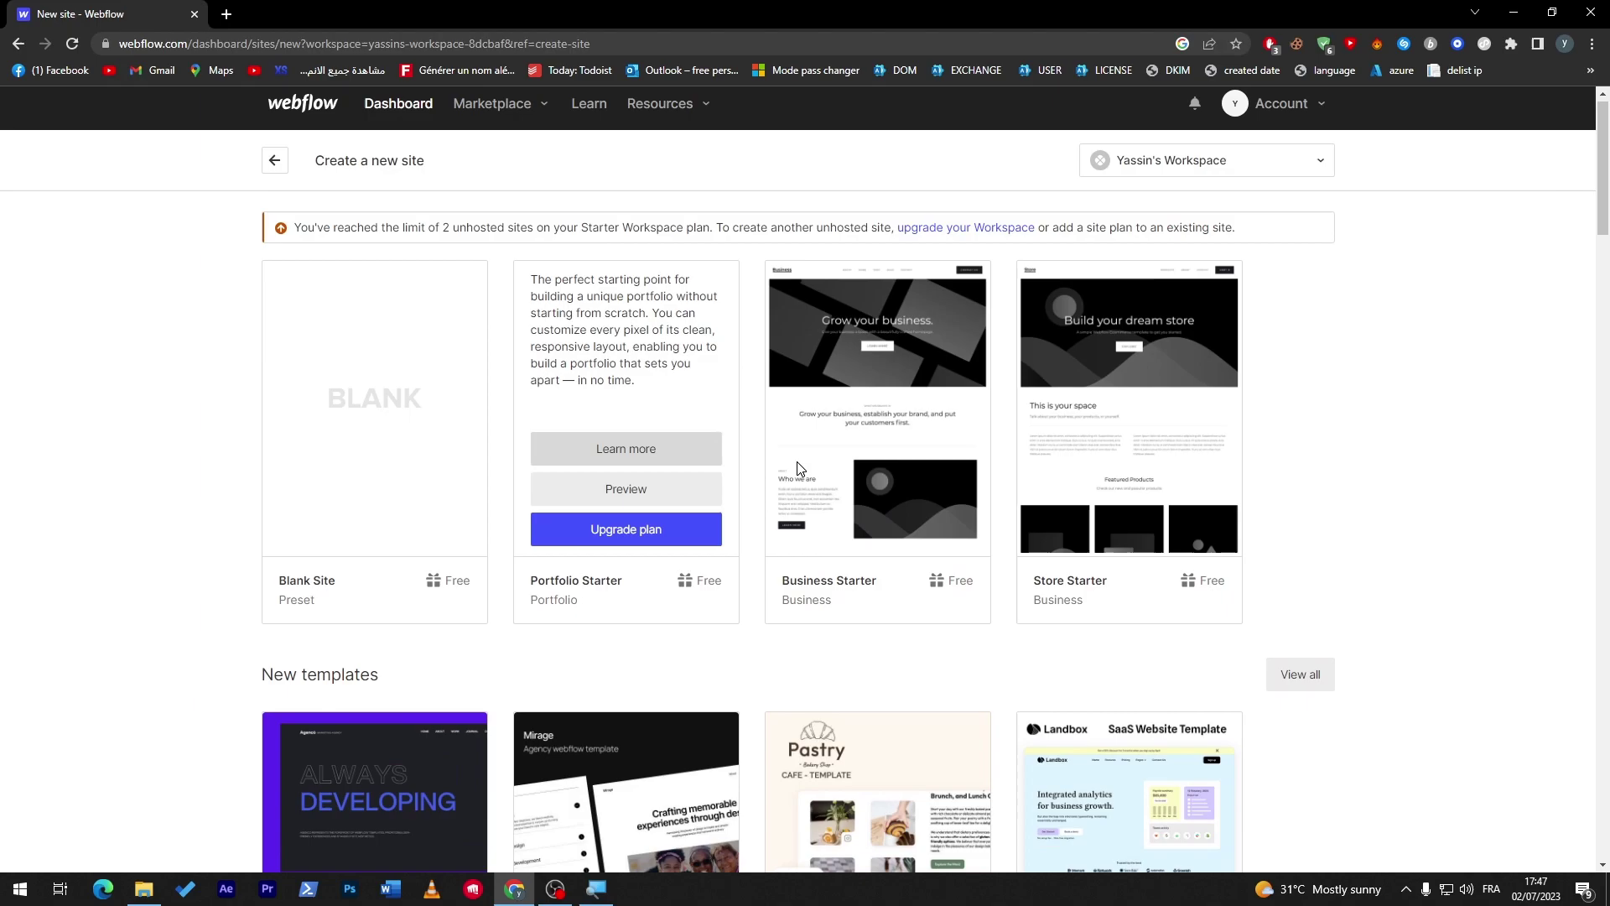
left_click_drag(1606, 181, 1606, 382)
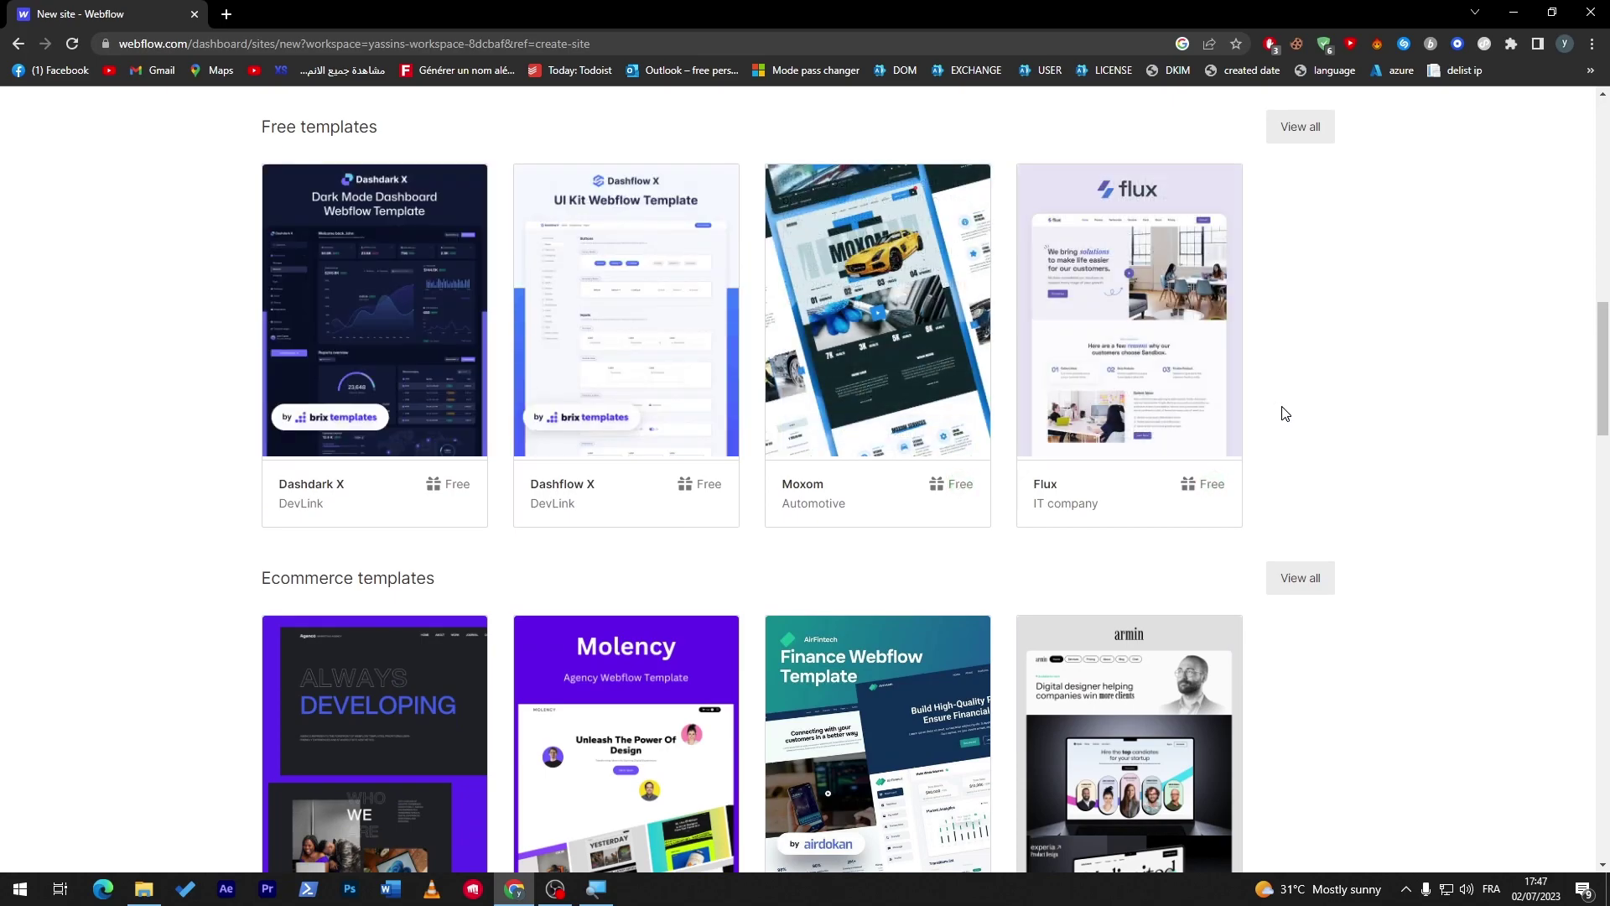
left_click_drag(1607, 370, 1571, 384)
Open View all for free templates, scroll the catalogue, and select the Biznus retail template
scroll(1380, 372, "up", 5)
left_click(1299, 437)
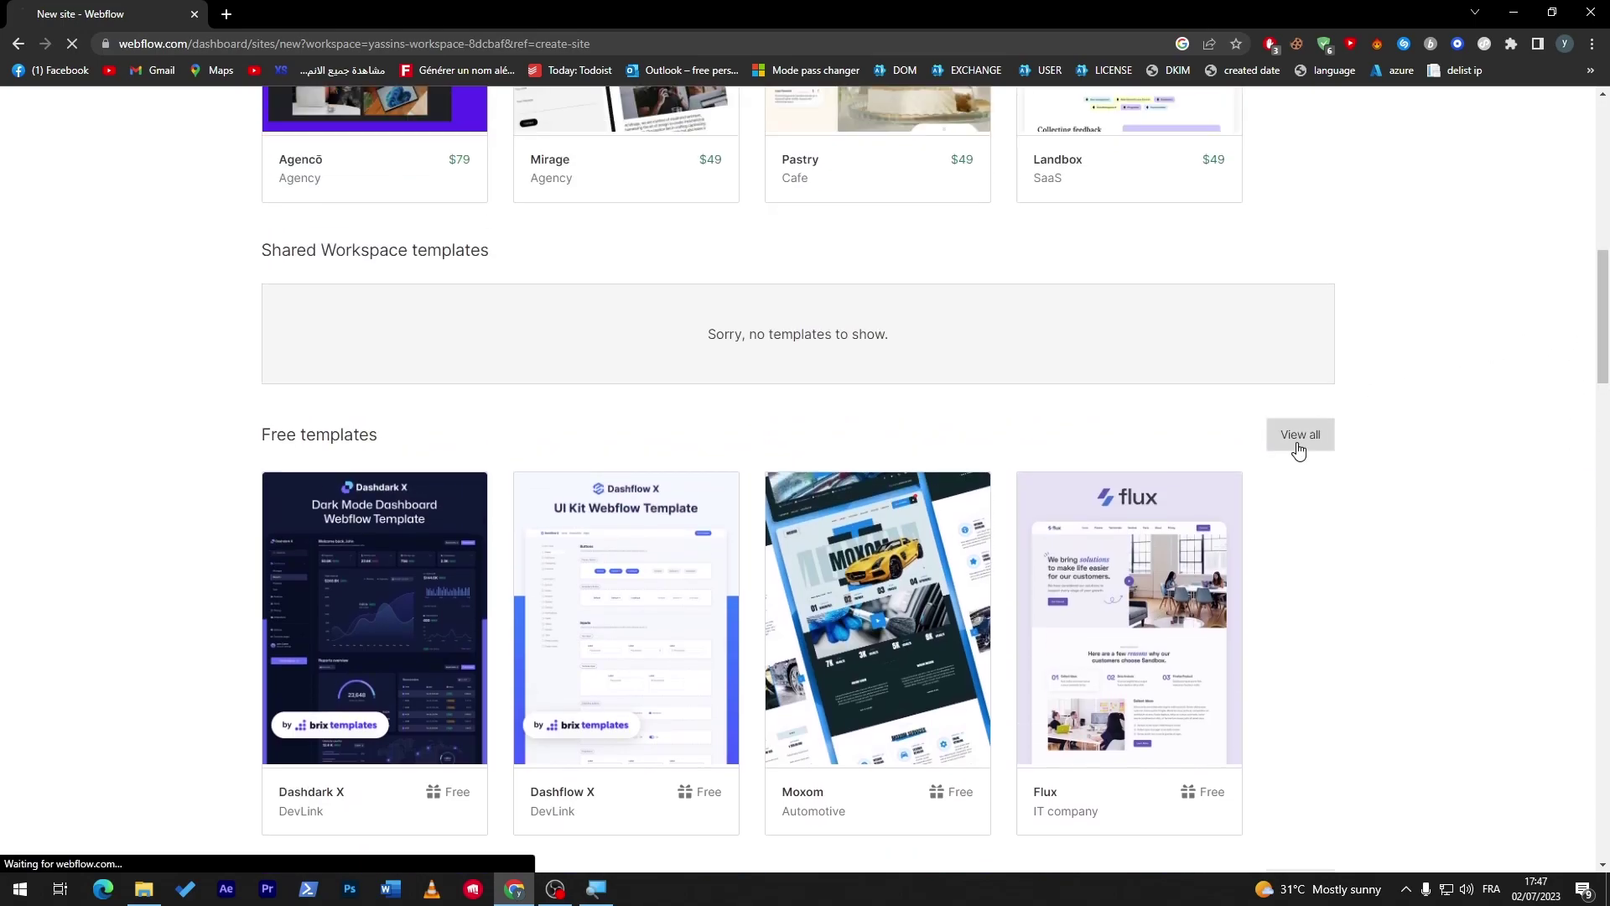
left_click_drag(1607, 334, 1598, 472)
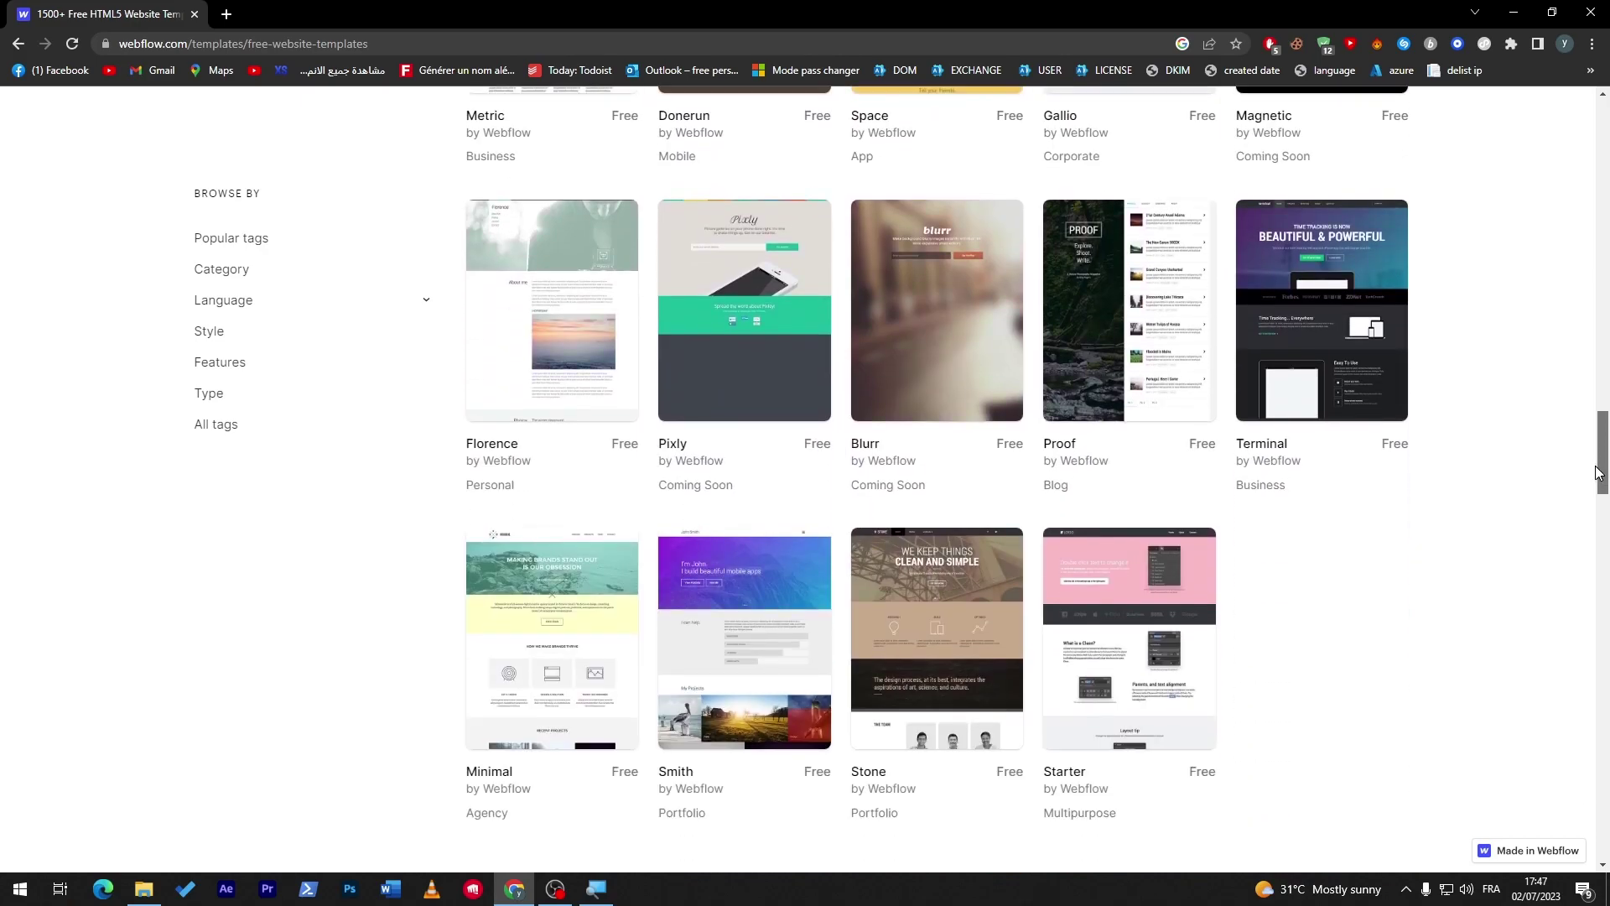
left_click_drag(1599, 472, 1605, 225)
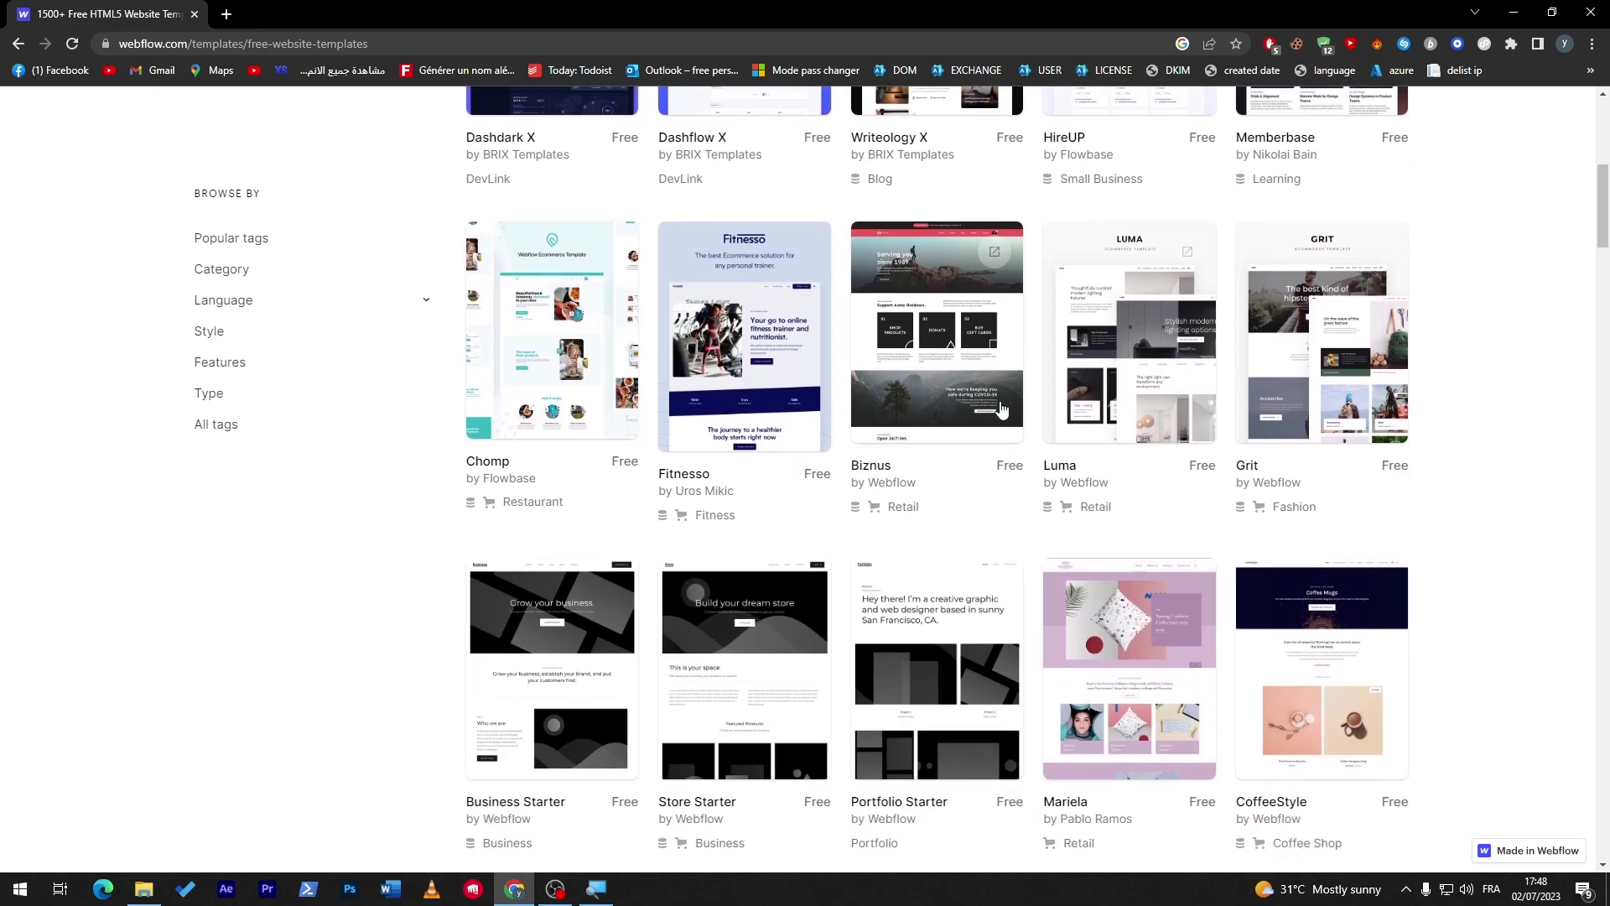
left_click(946, 300)
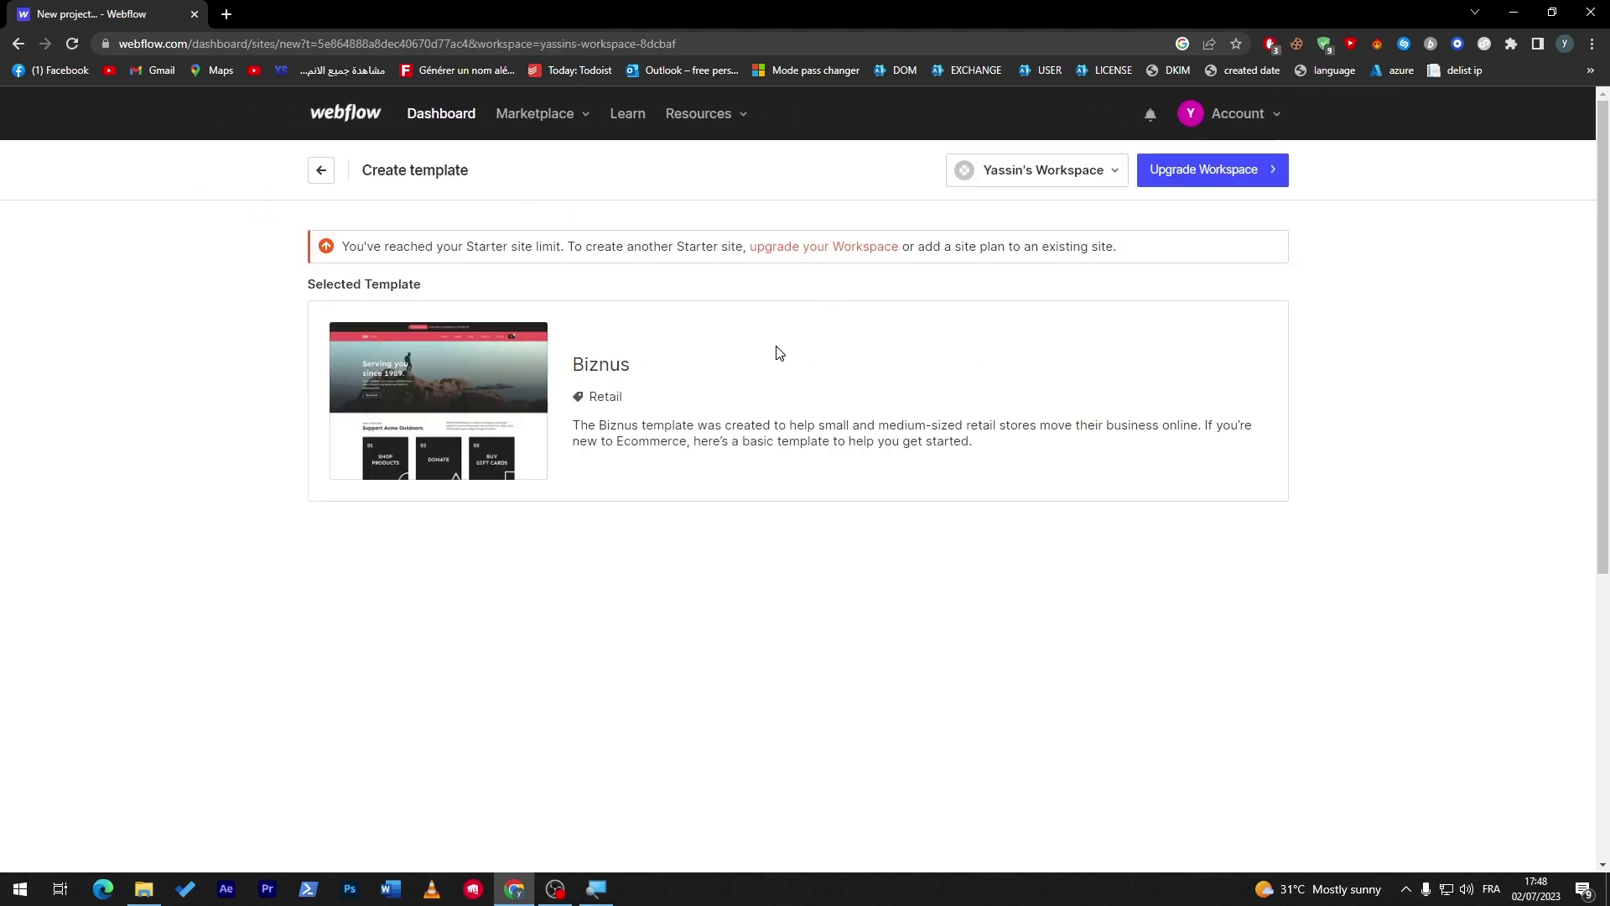
Highlight the Starter site limit warning, then return to the workspace's site list
left_click_drag(402, 247, 522, 247)
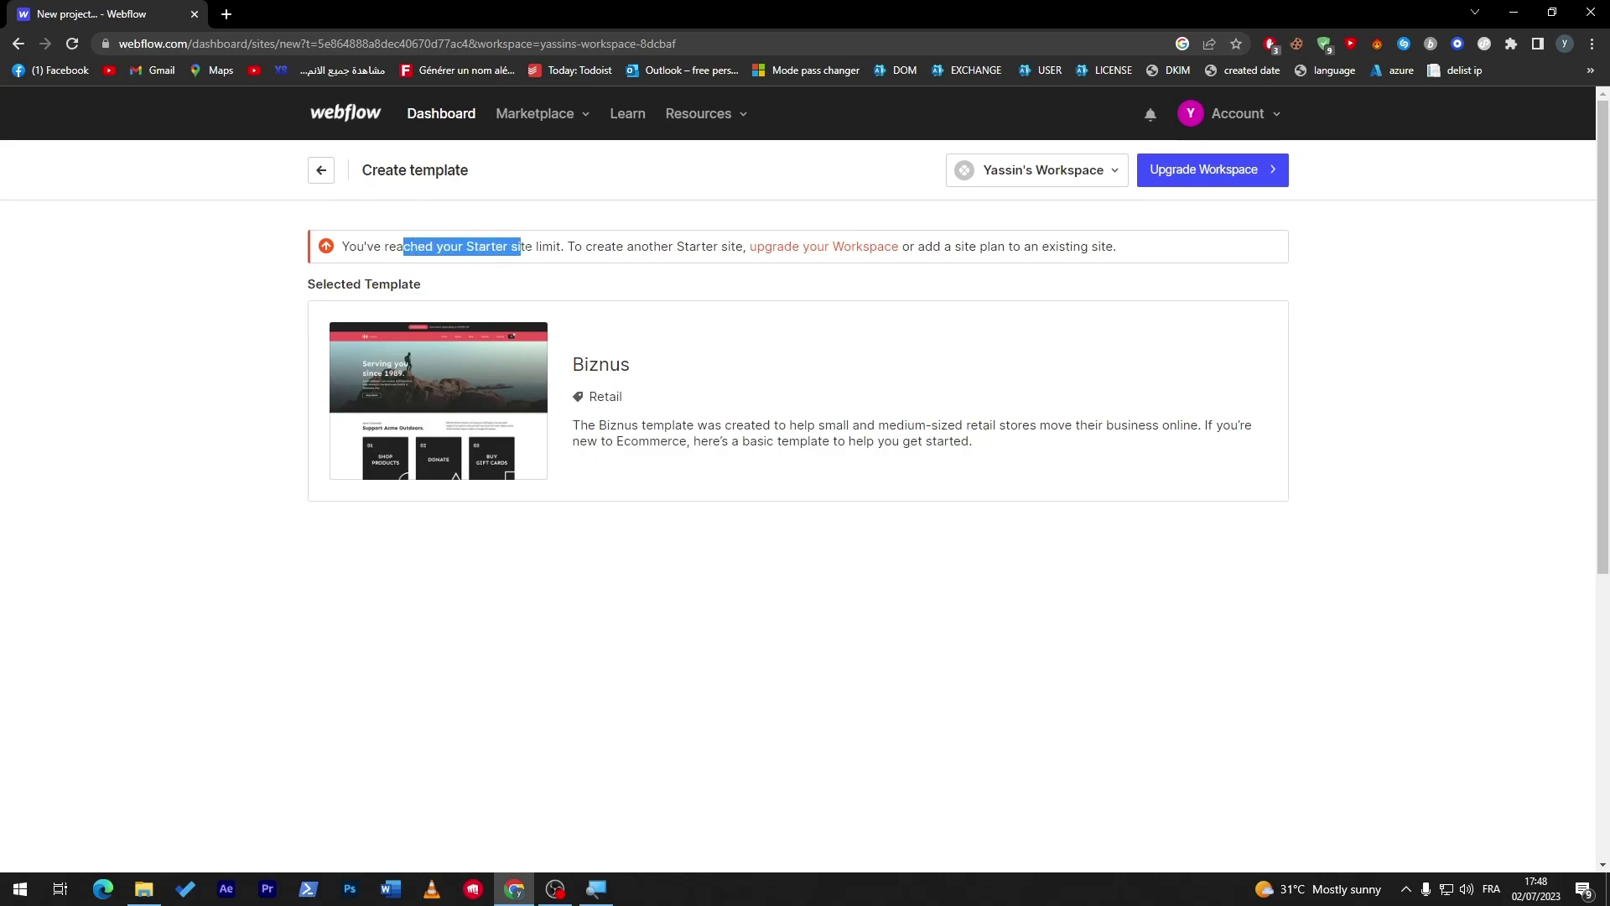
left_click(577, 267)
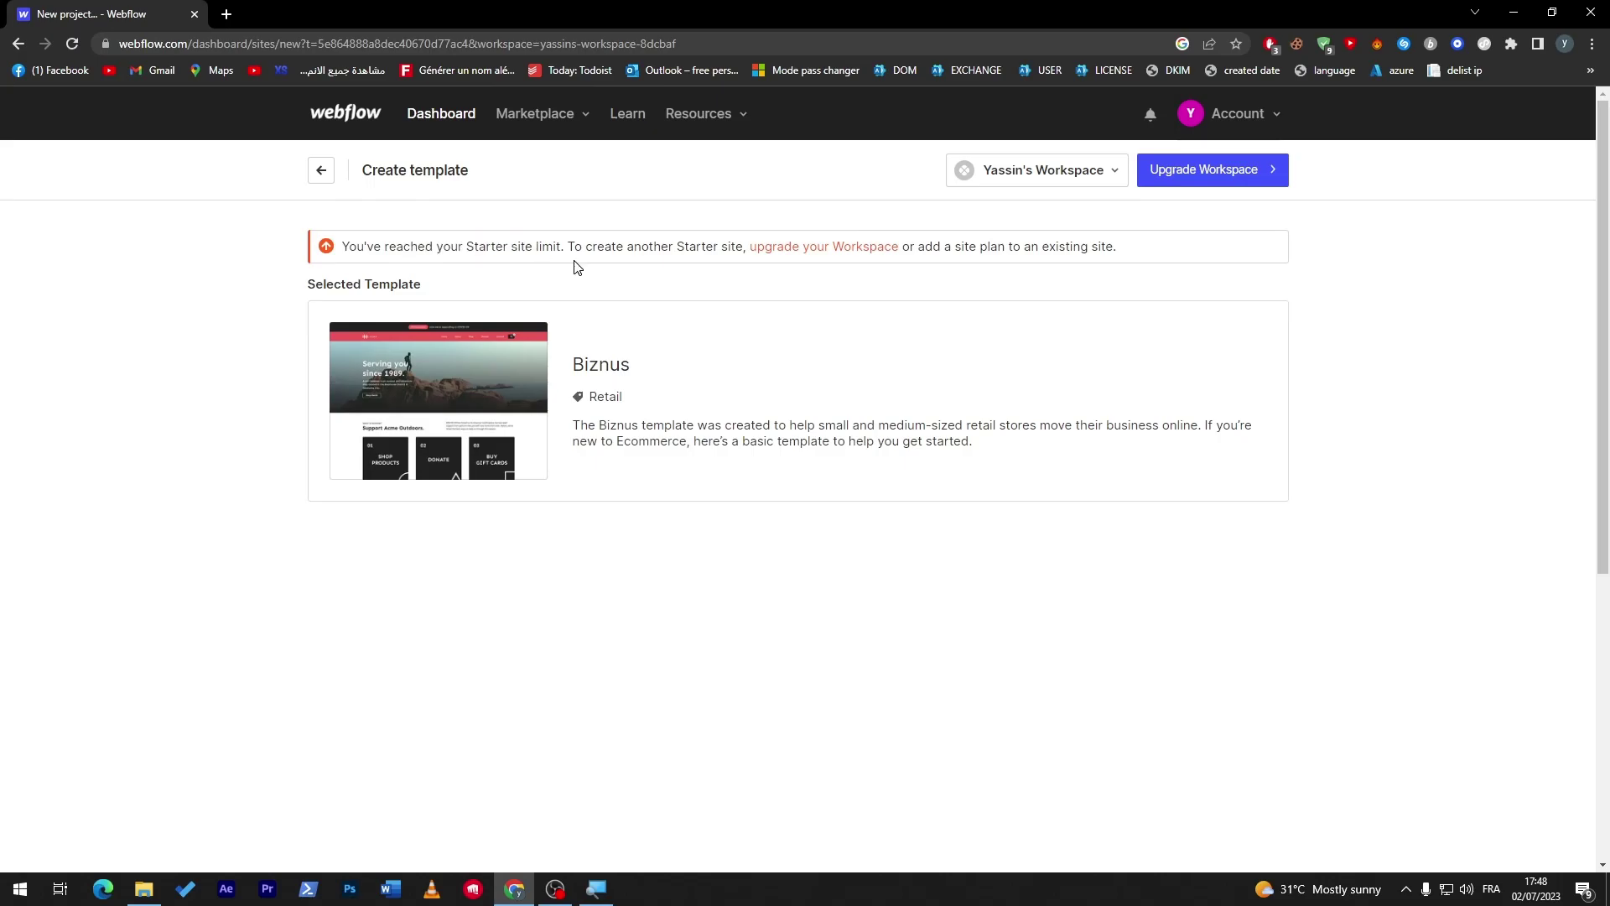
left_click(320, 172)
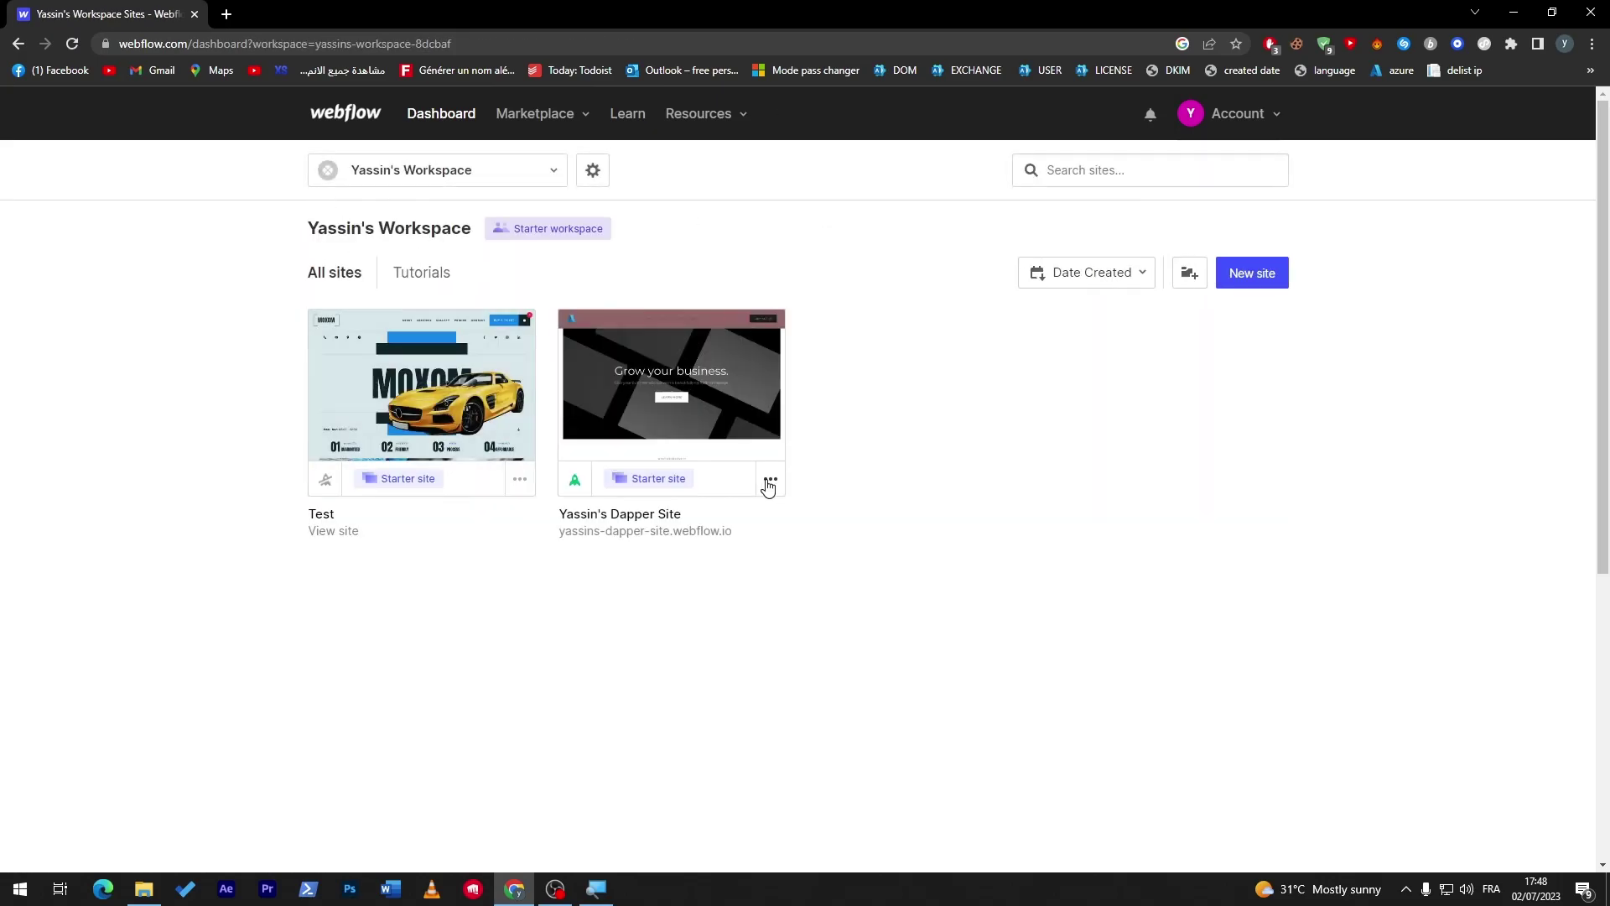
Permanently delete the second site, typing its name to confirm Delete Forever
left_click(769, 483)
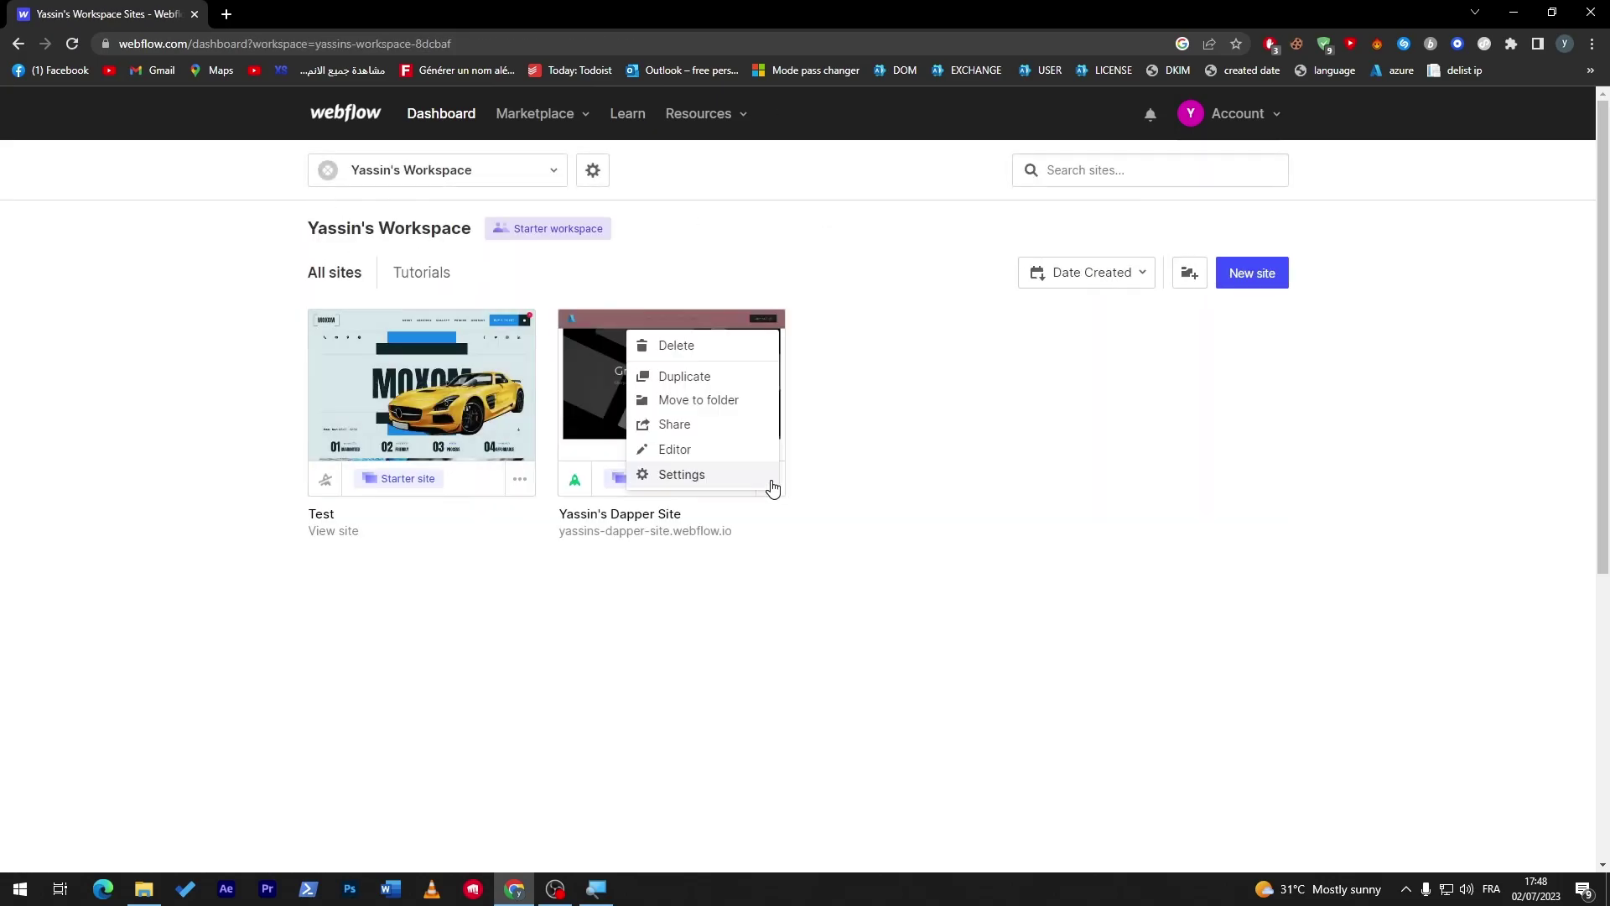
left_click(701, 359)
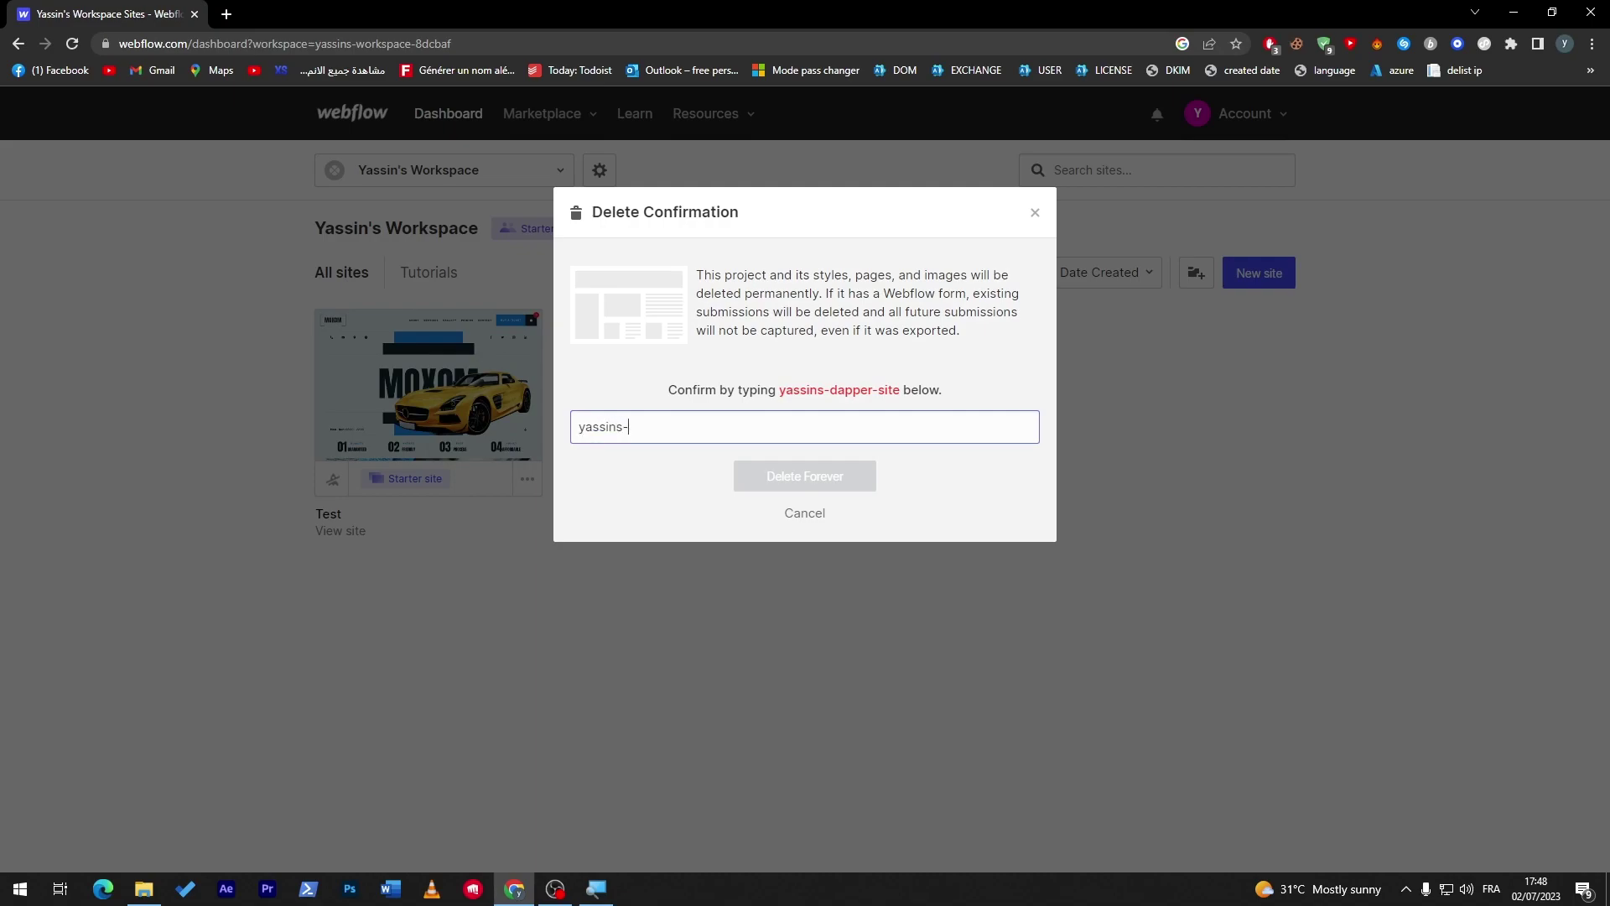
type("yassins-dapper-site")
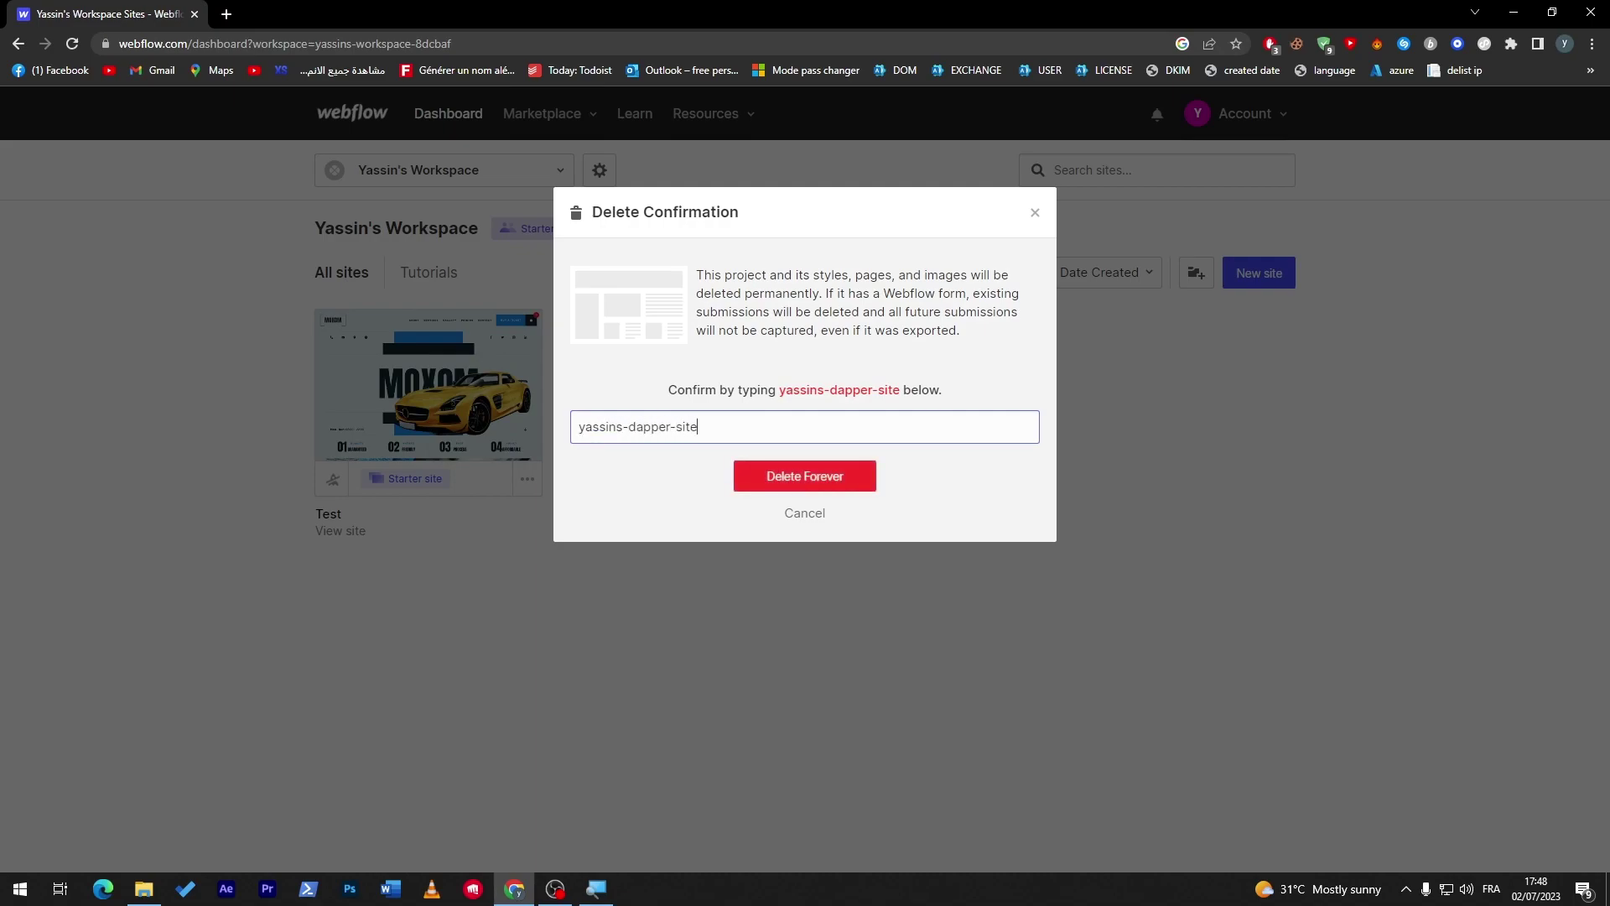
left_click(804, 478)
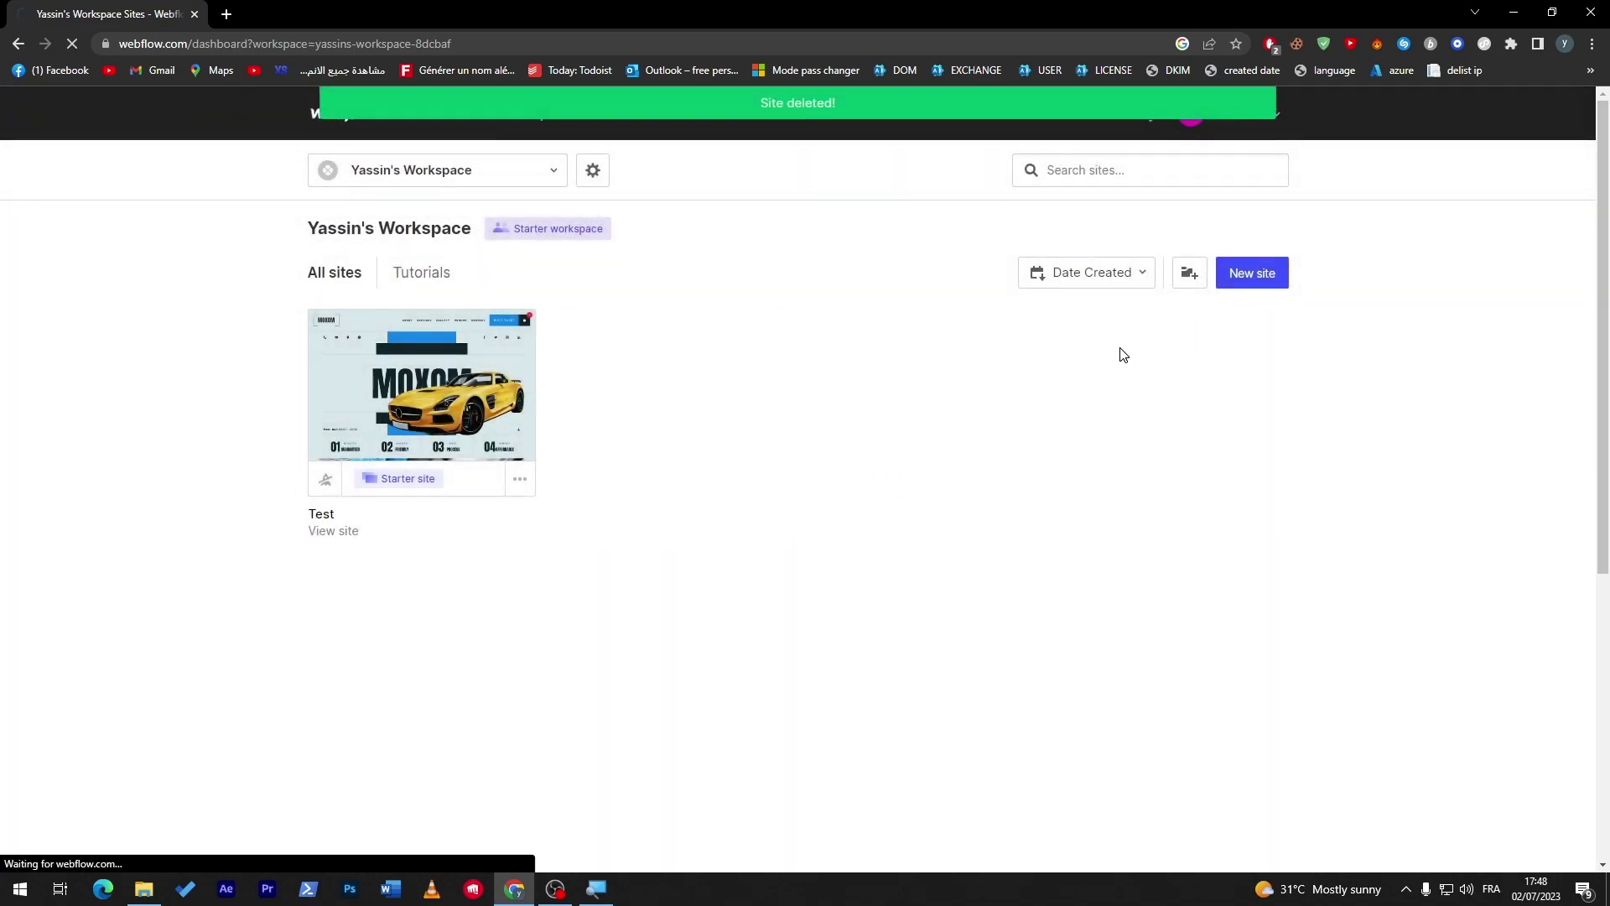
Create a new site from the free Dashflow X template, keeping the default site name
mouse_move(1208, 408)
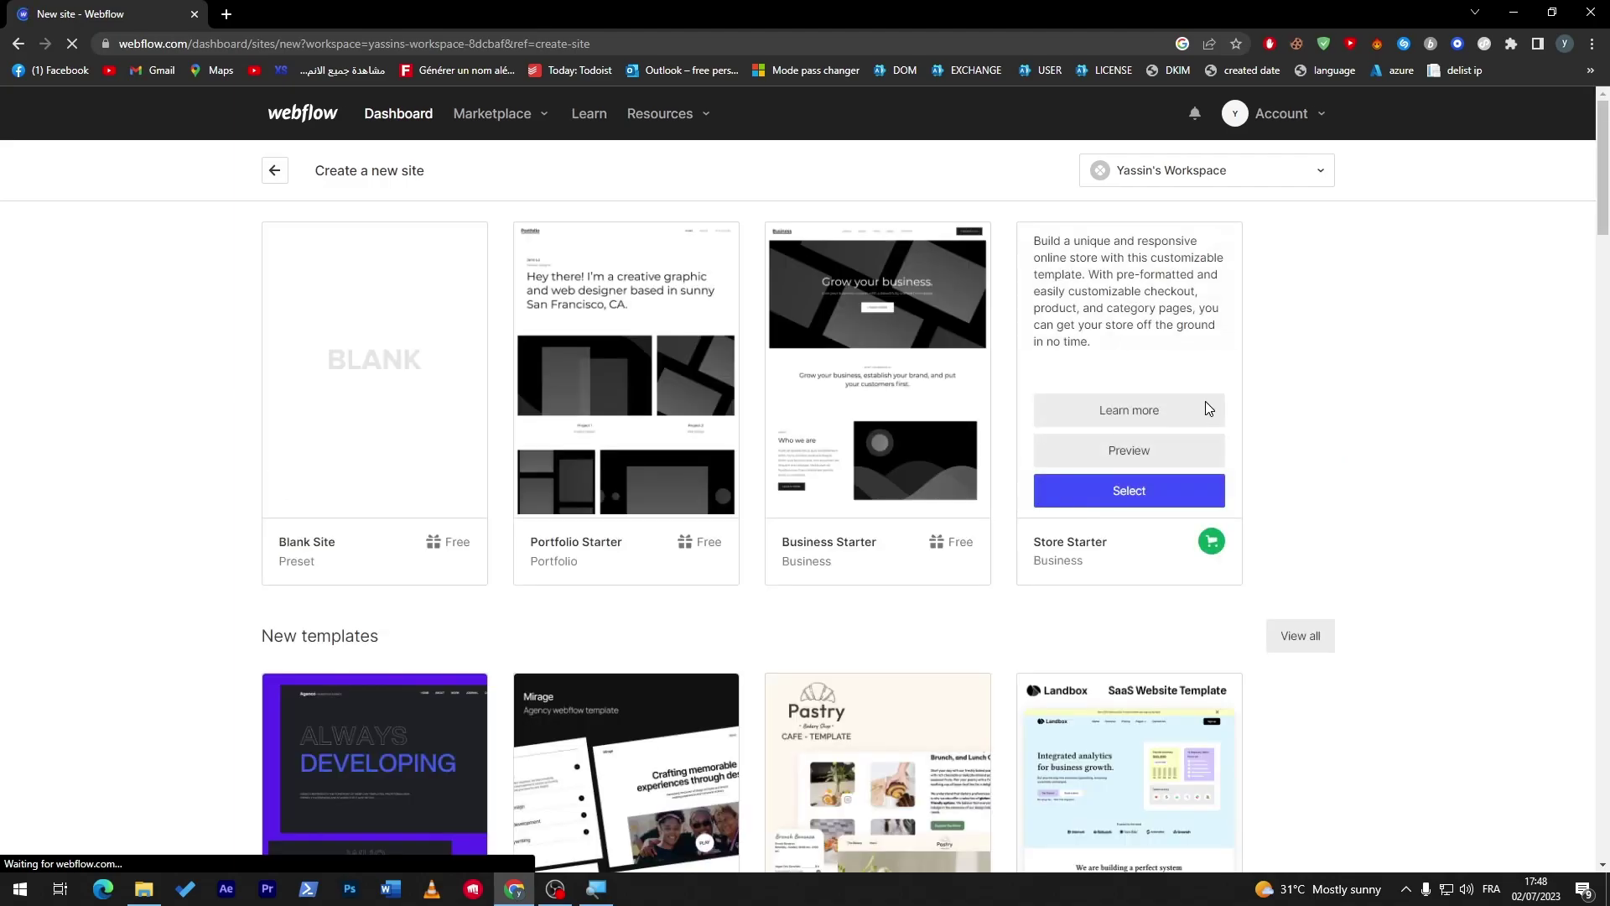
scroll(690, 562, "down", 12)
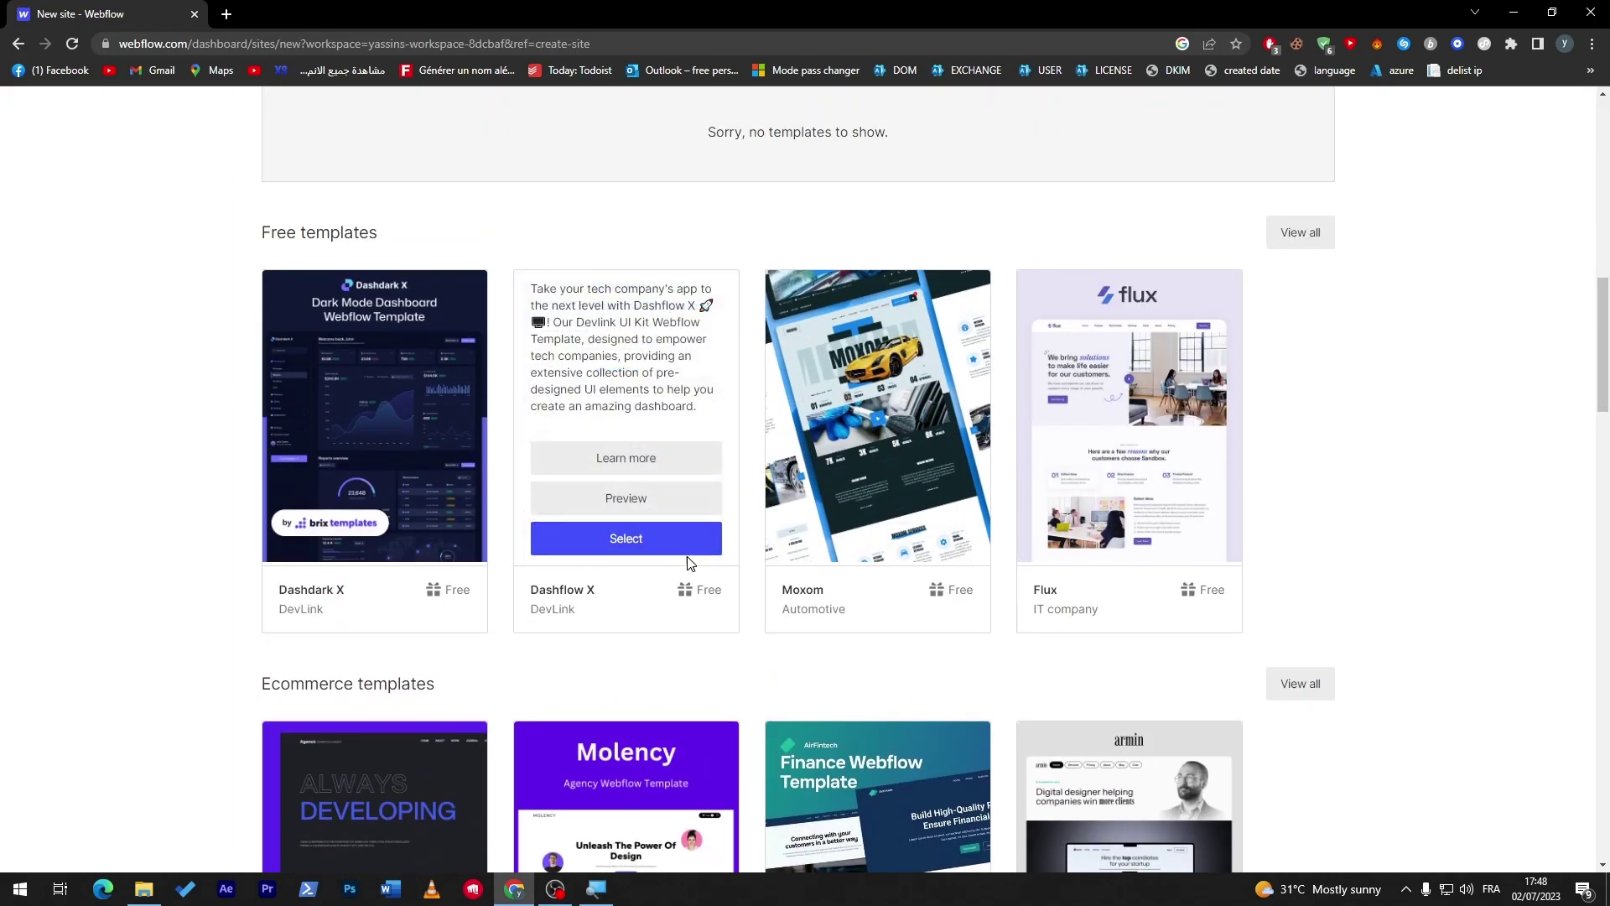
left_click(685, 548)
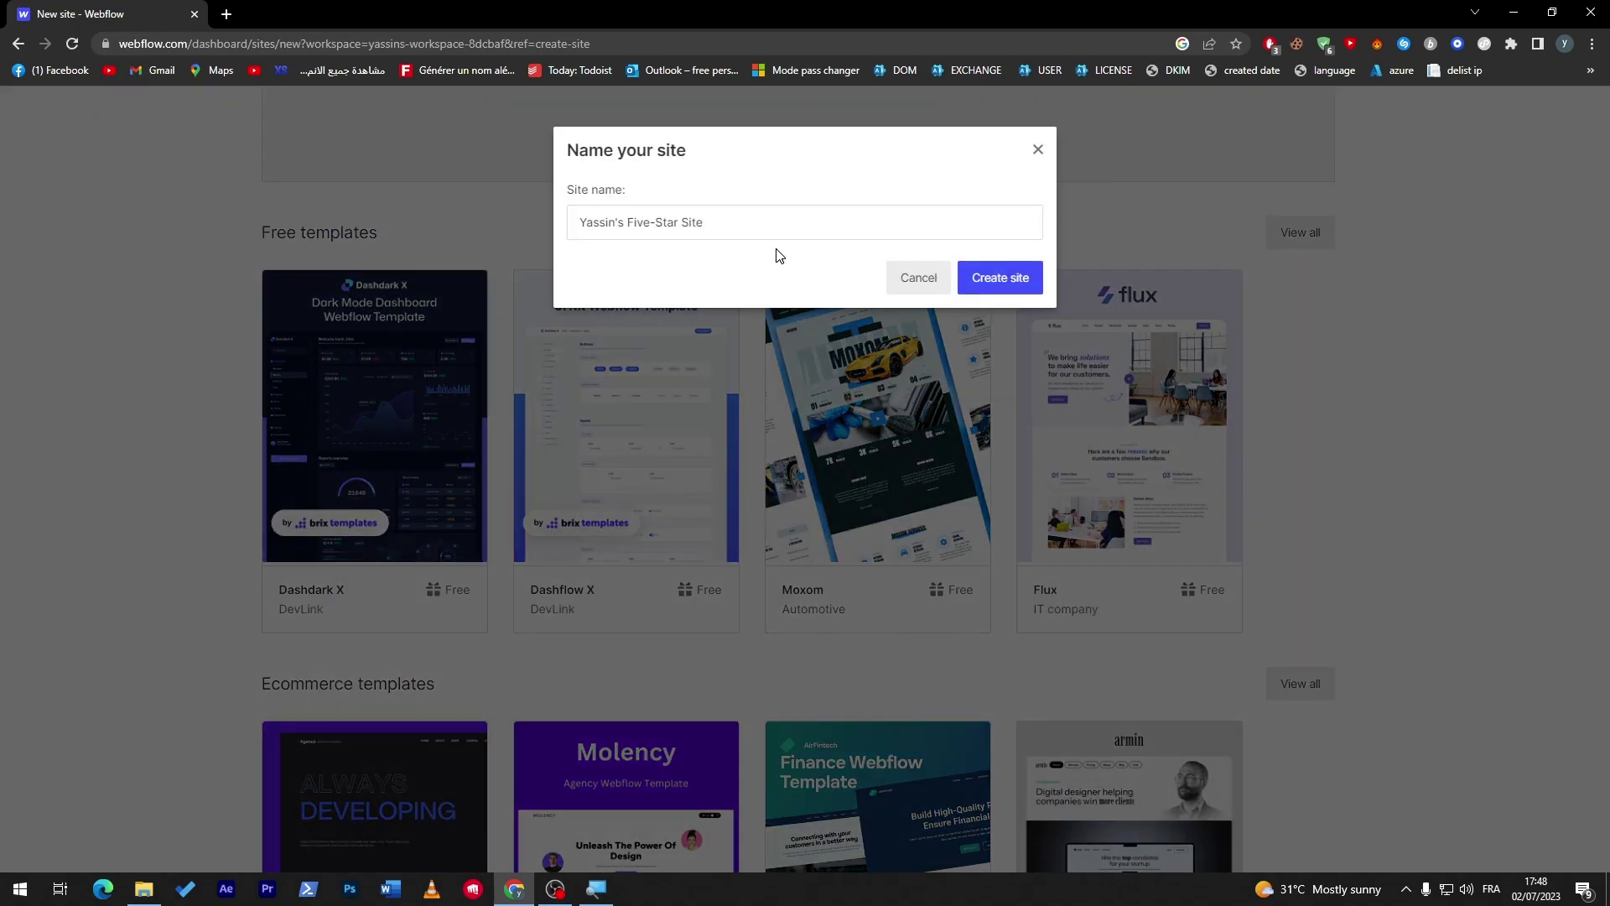
left_click(973, 283)
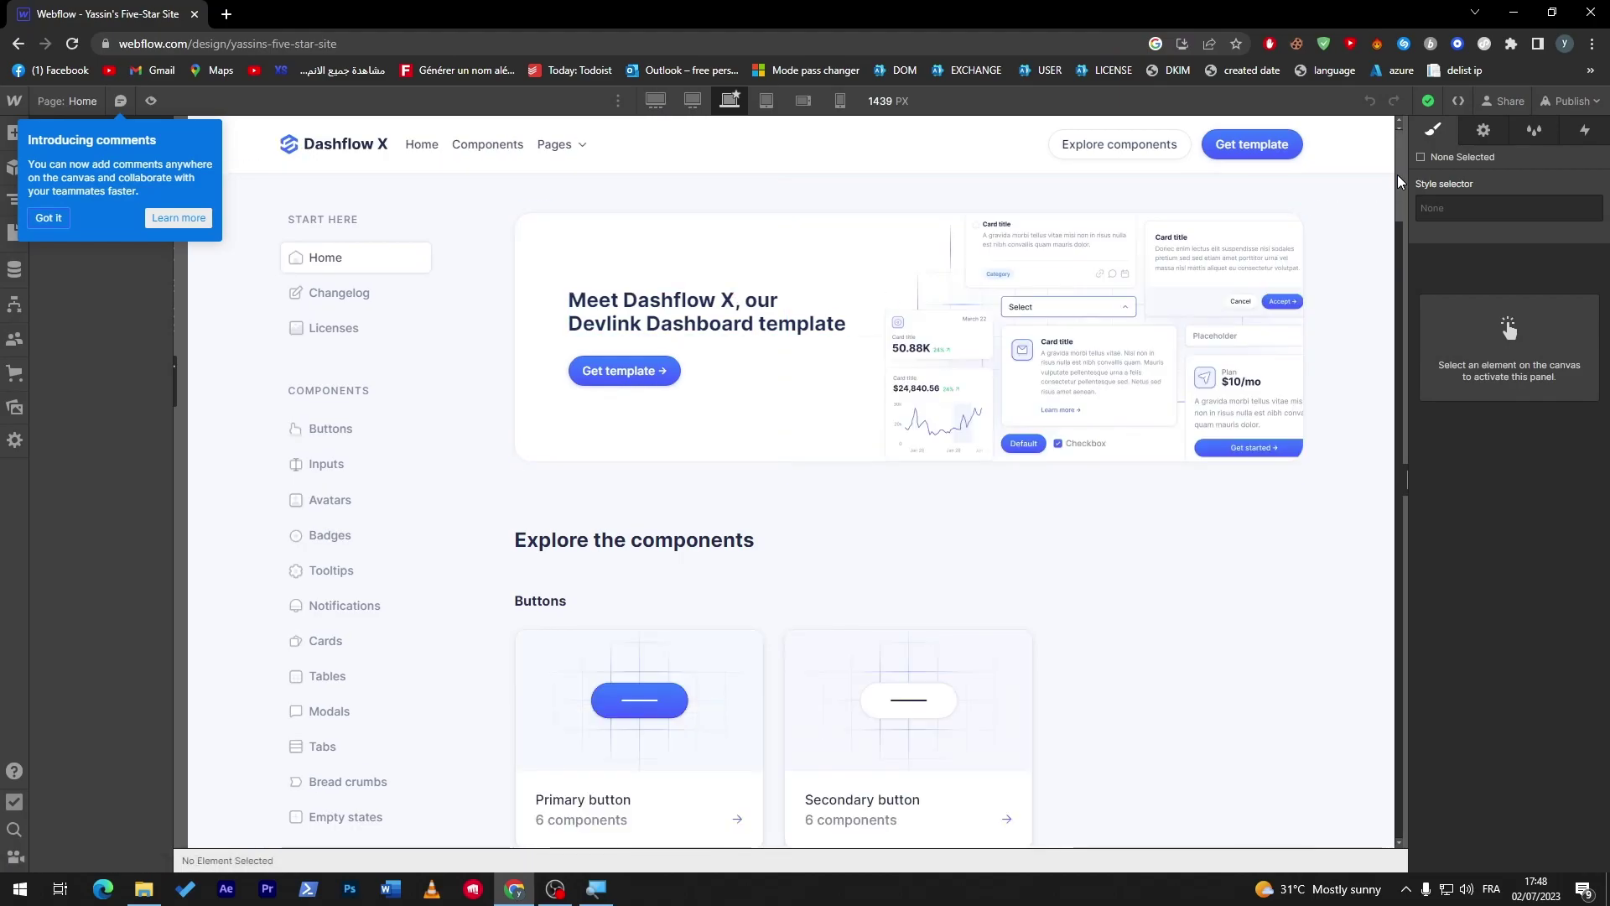
Scroll the Dashflow X home page and dismiss the comments announcement with Got it
left_click_drag(1397, 174, 1382, 137)
left_click(47, 218)
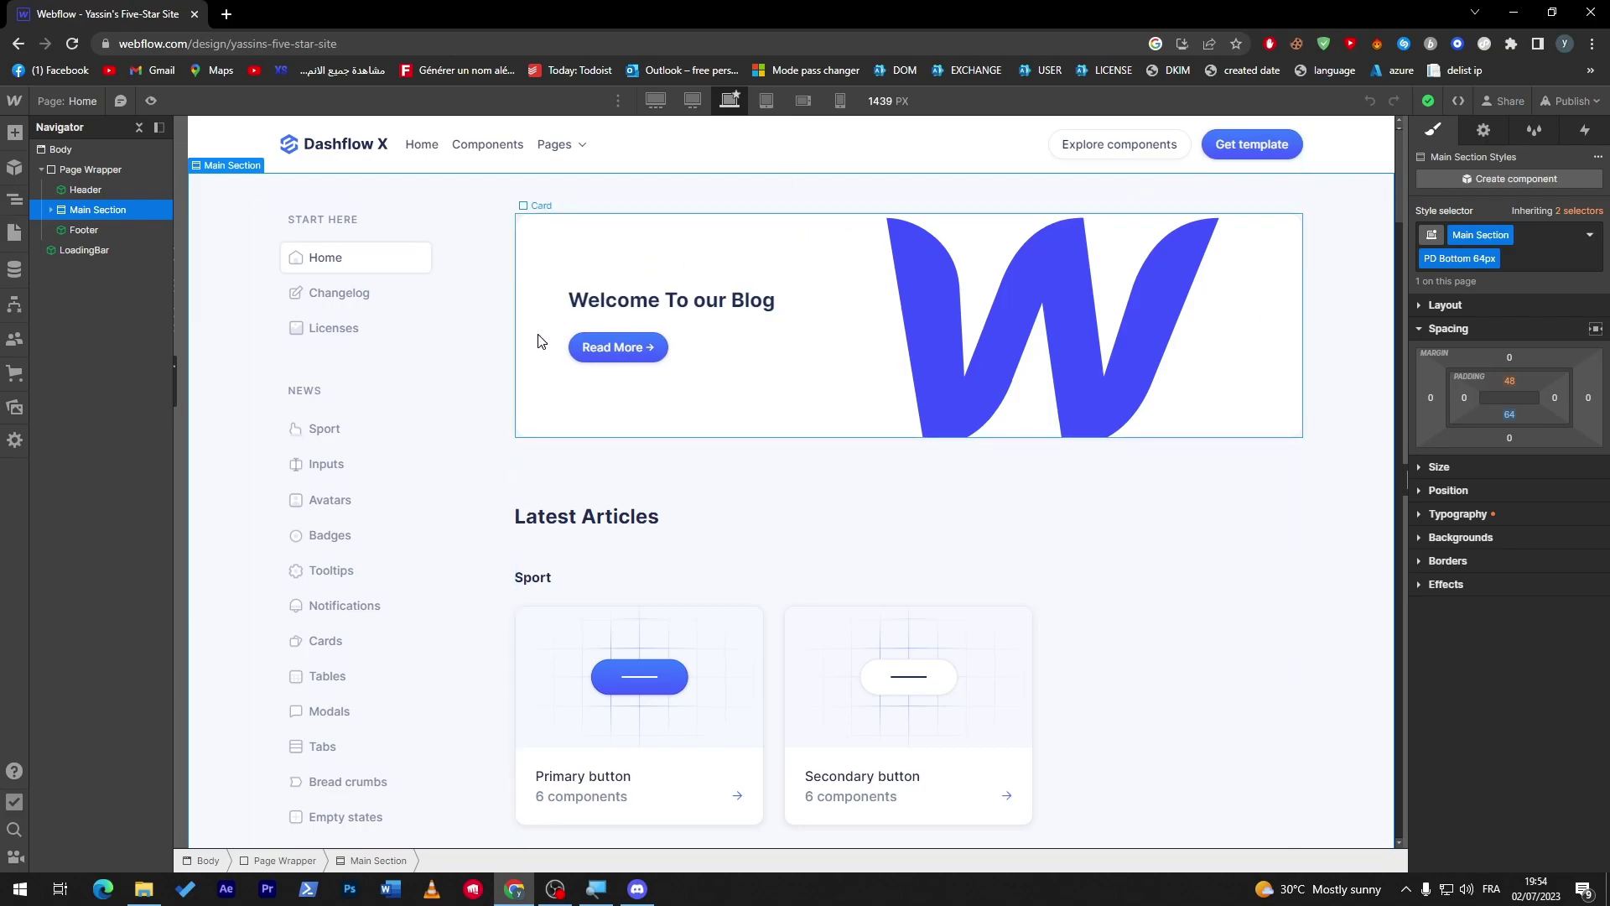
In a new tab, search images for 'accordion website' and preview the HubSpot and Nicepage examples
left_click(226, 14)
key("ctrl+v")
key("Return")
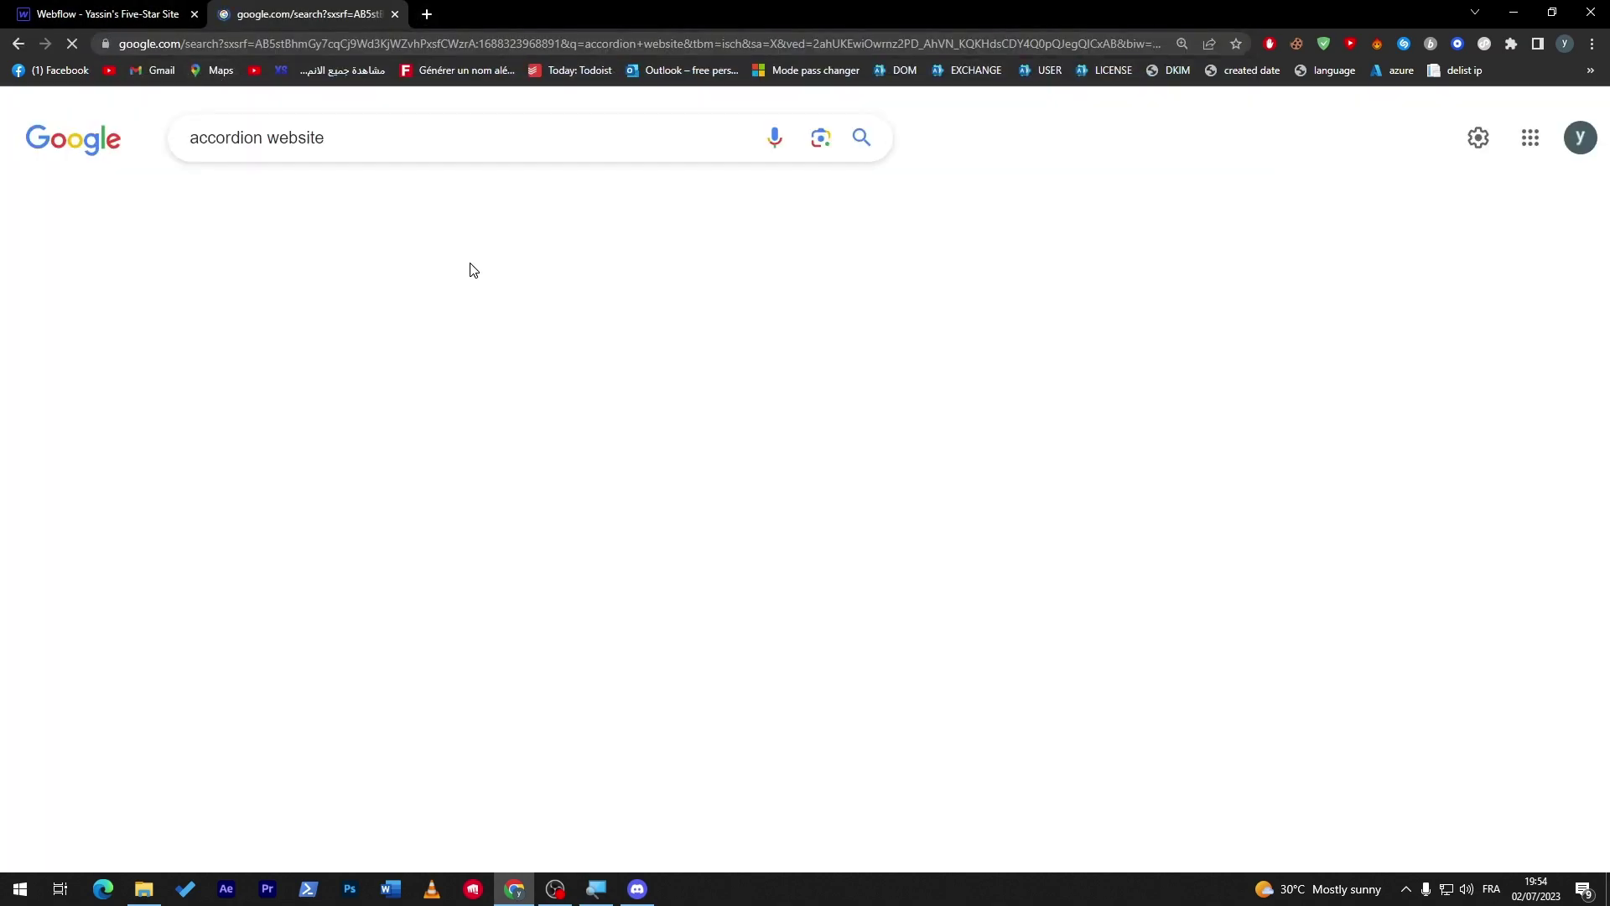
left_click(113, 252)
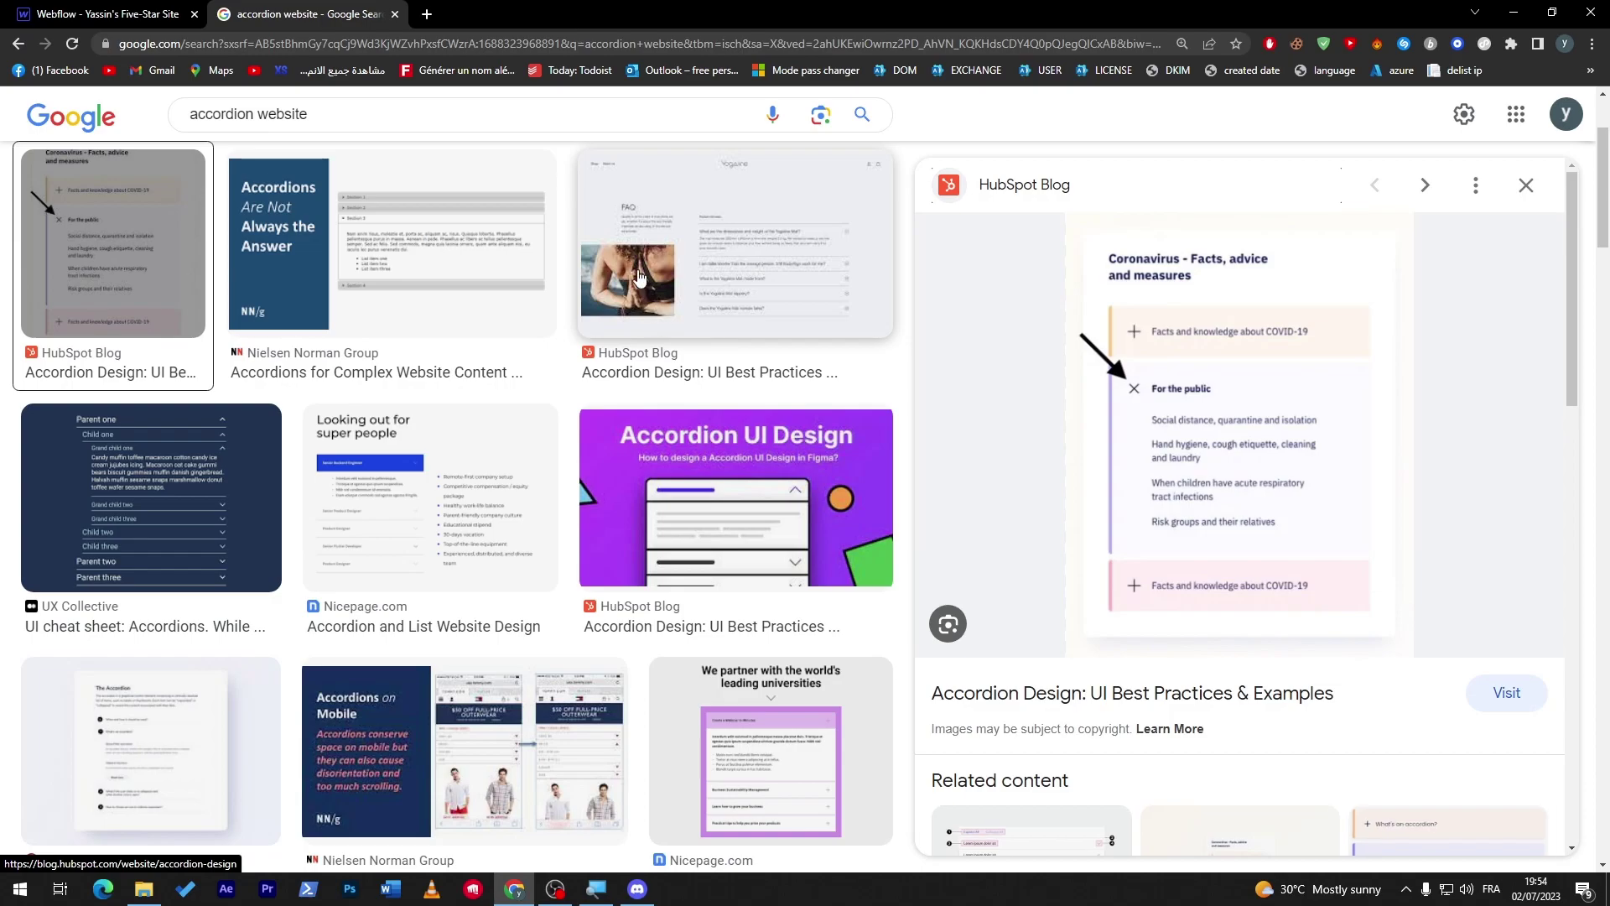
left_click(420, 491)
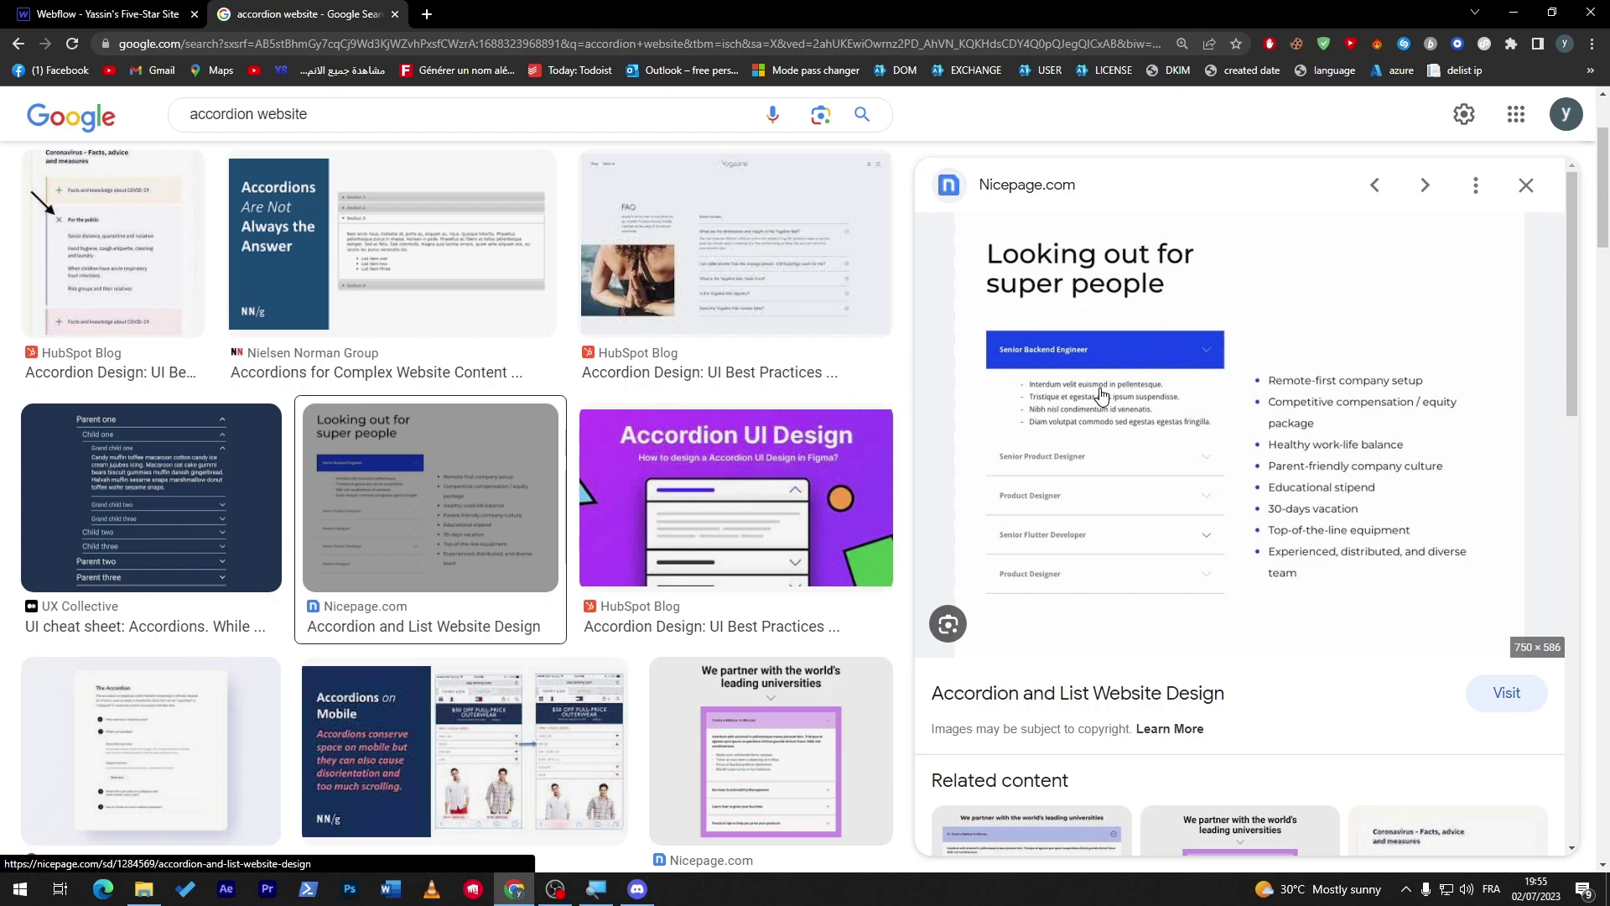
Return to the Webflow tab and launch Microsoft Paint from Start search
left_click(101, 14)
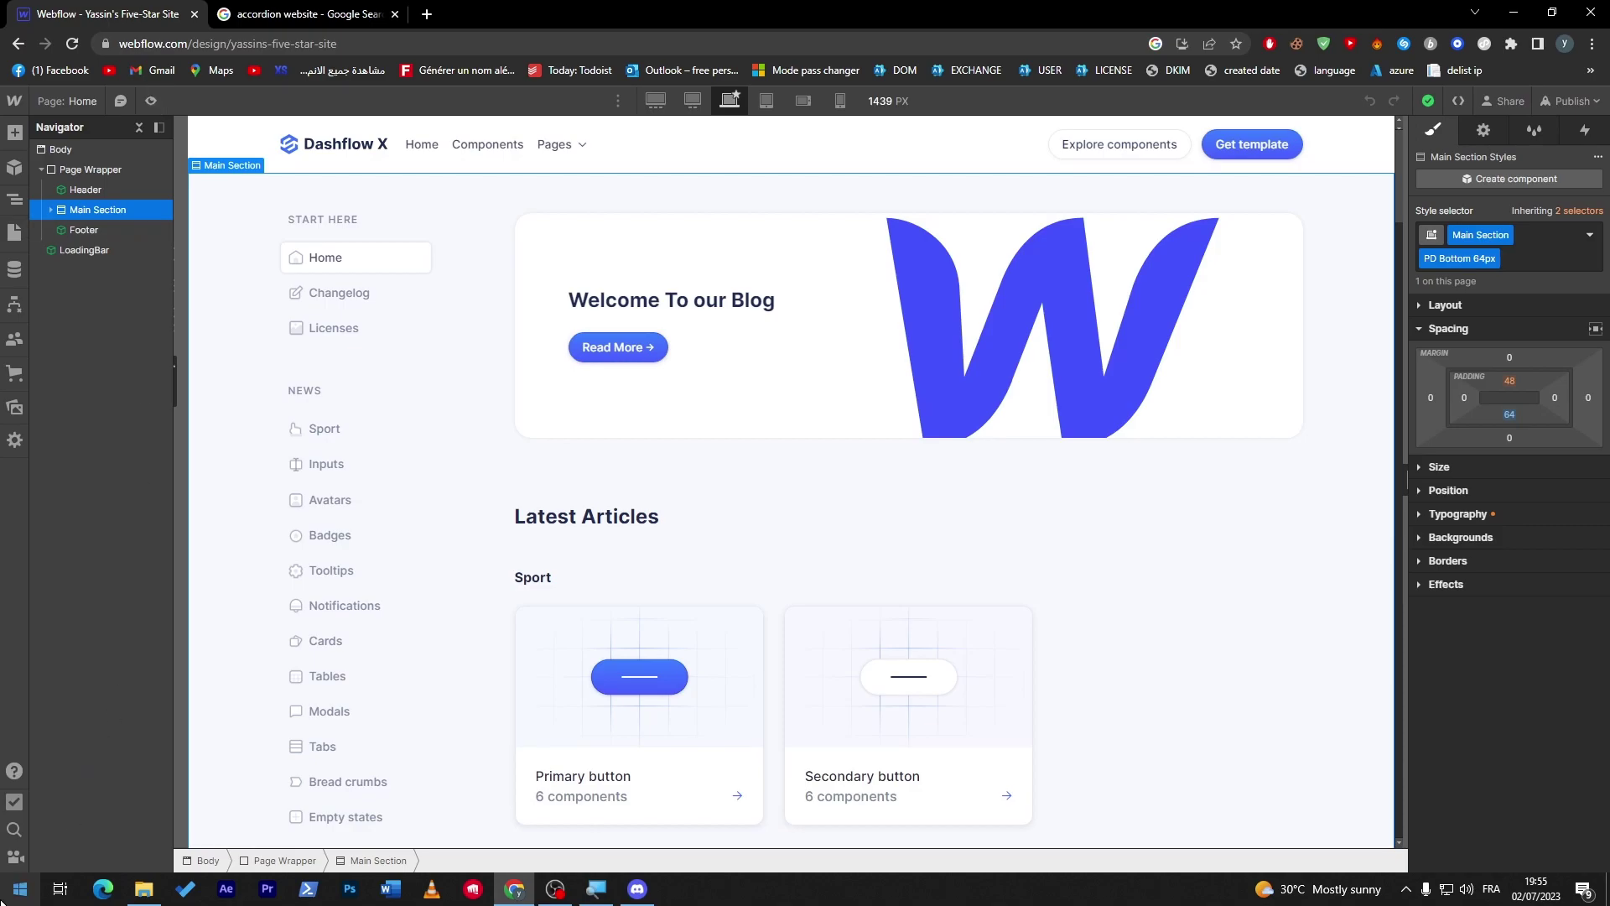
key("super")
type("paint")
key("Return")
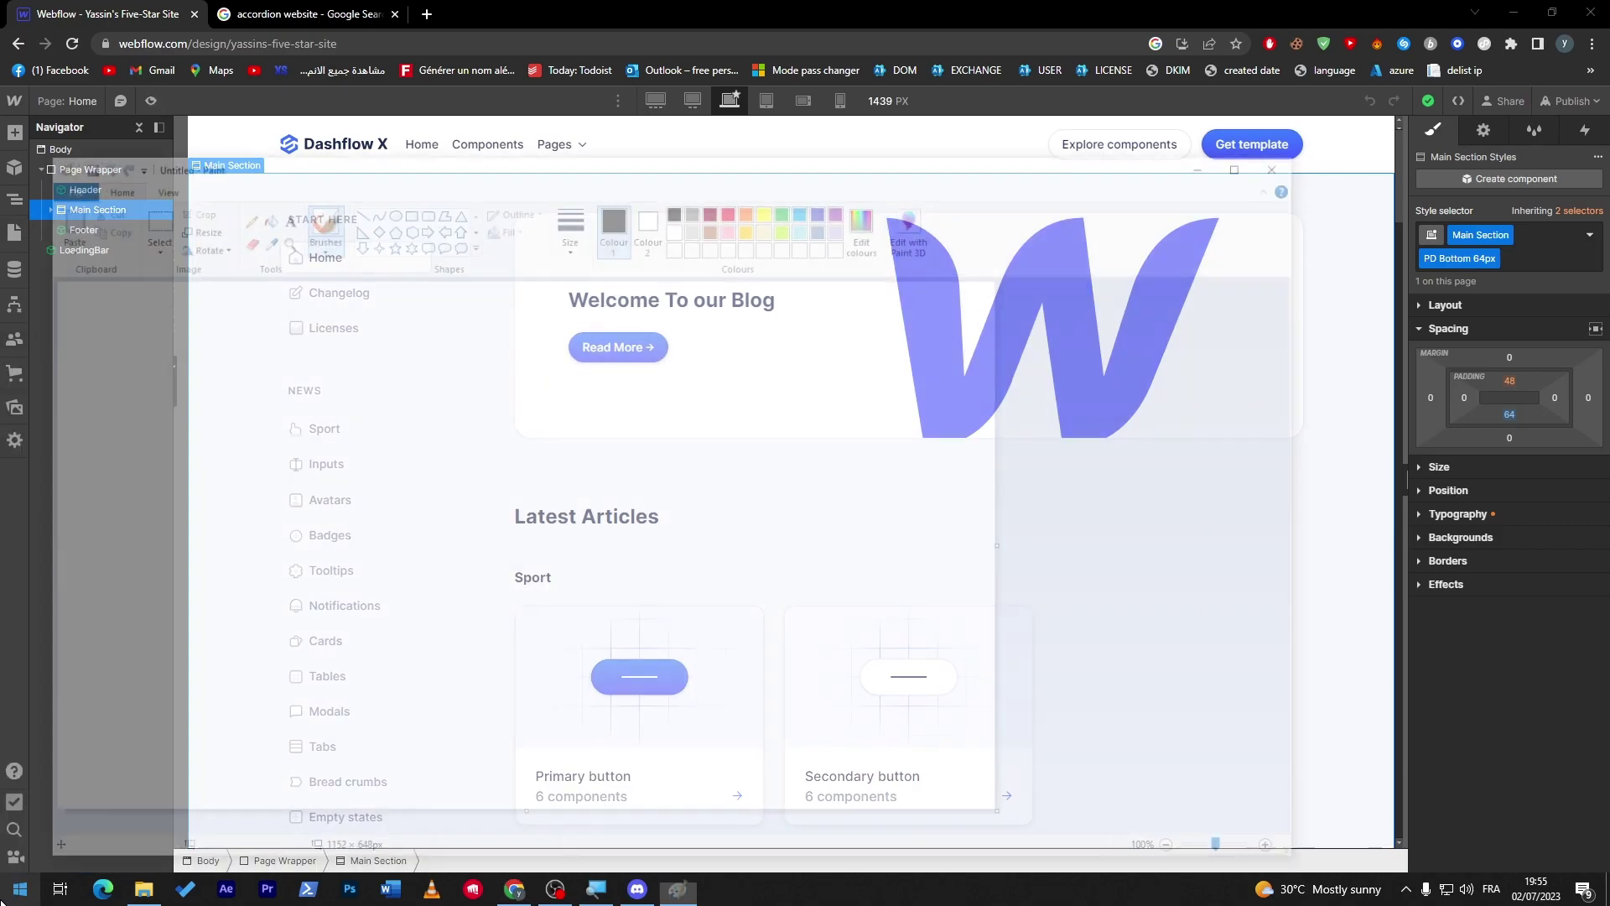
Sketch a wide header bar above a larger content box, then minimise Paint
left_click(405, 207)
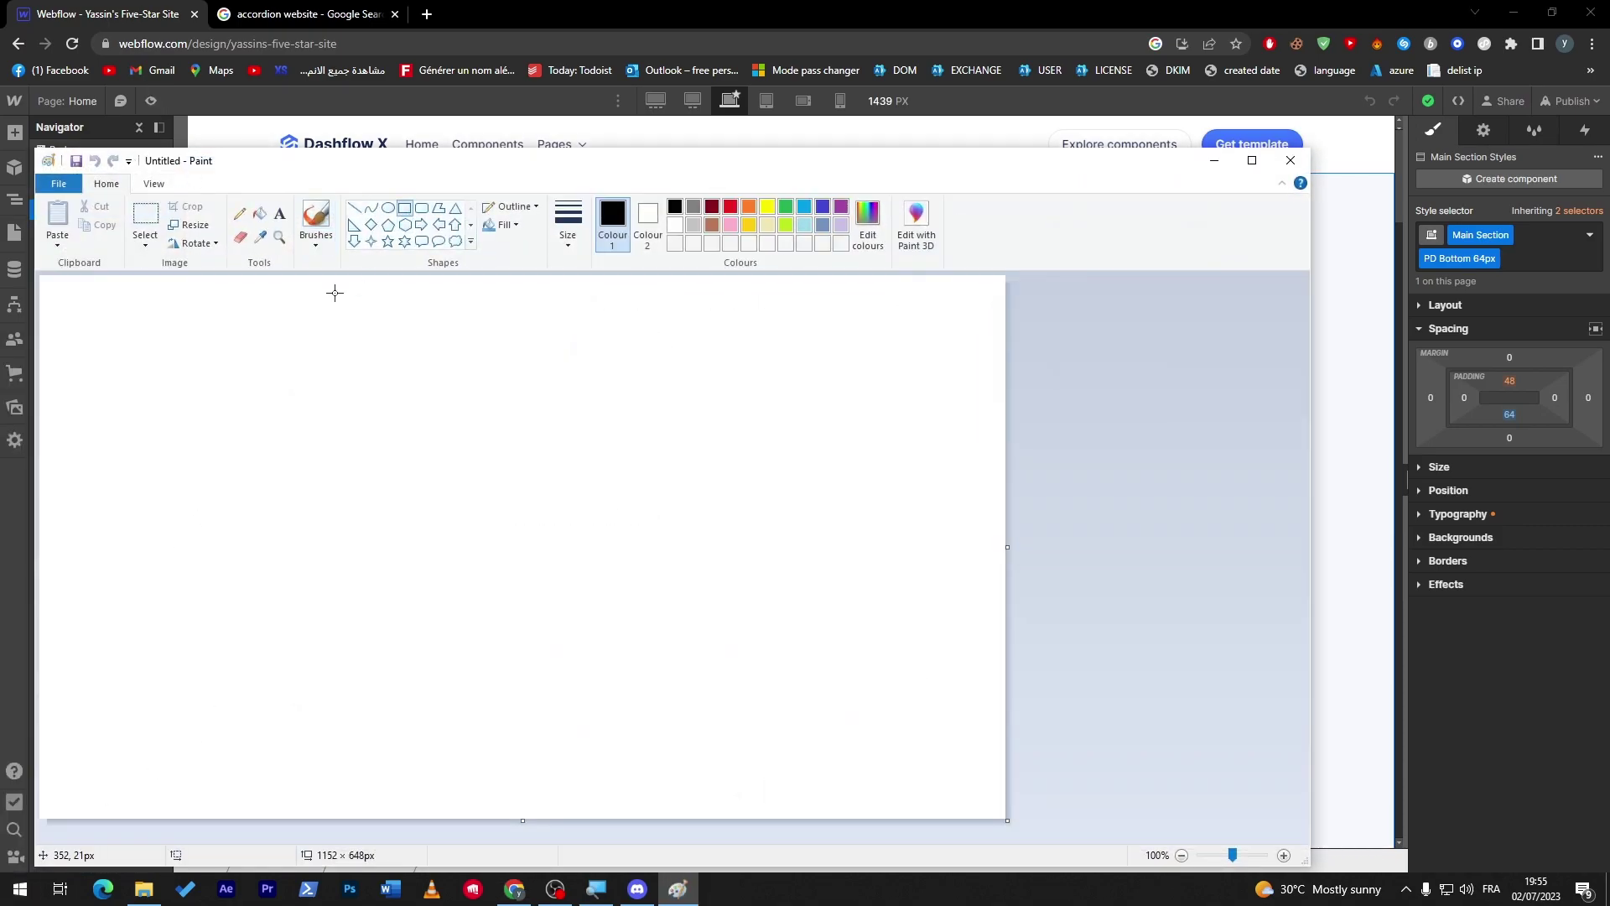
mouse_move(167, 352)
left_mouse_down()
mouse_move(184, 406)
mouse_move(703, 413)
left_mouse_up()
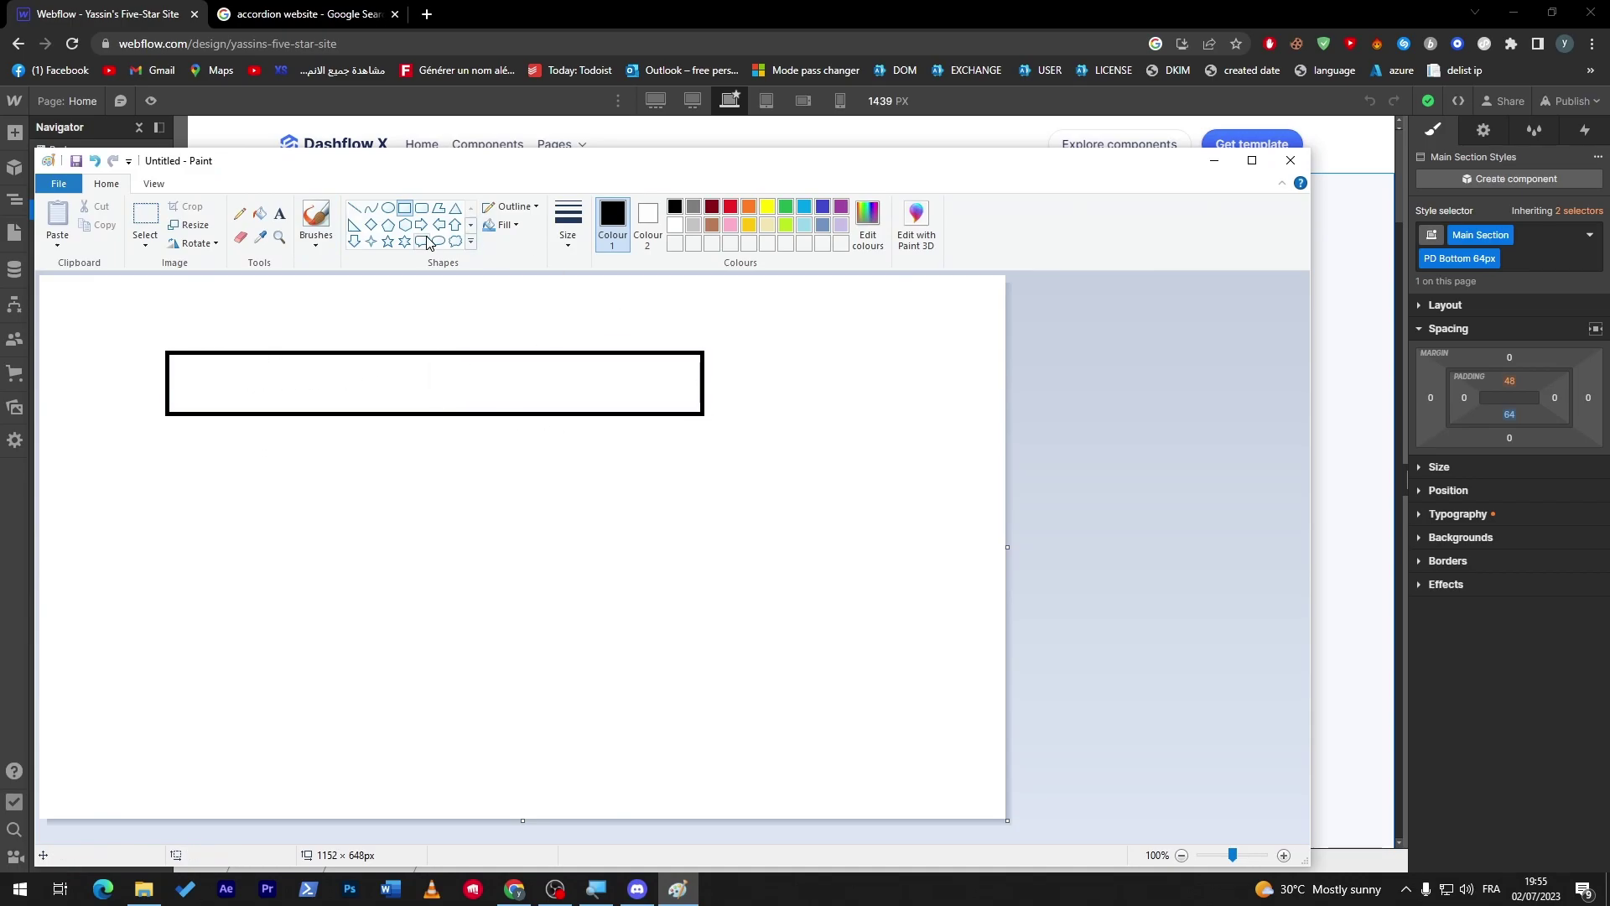
left_click(316, 220)
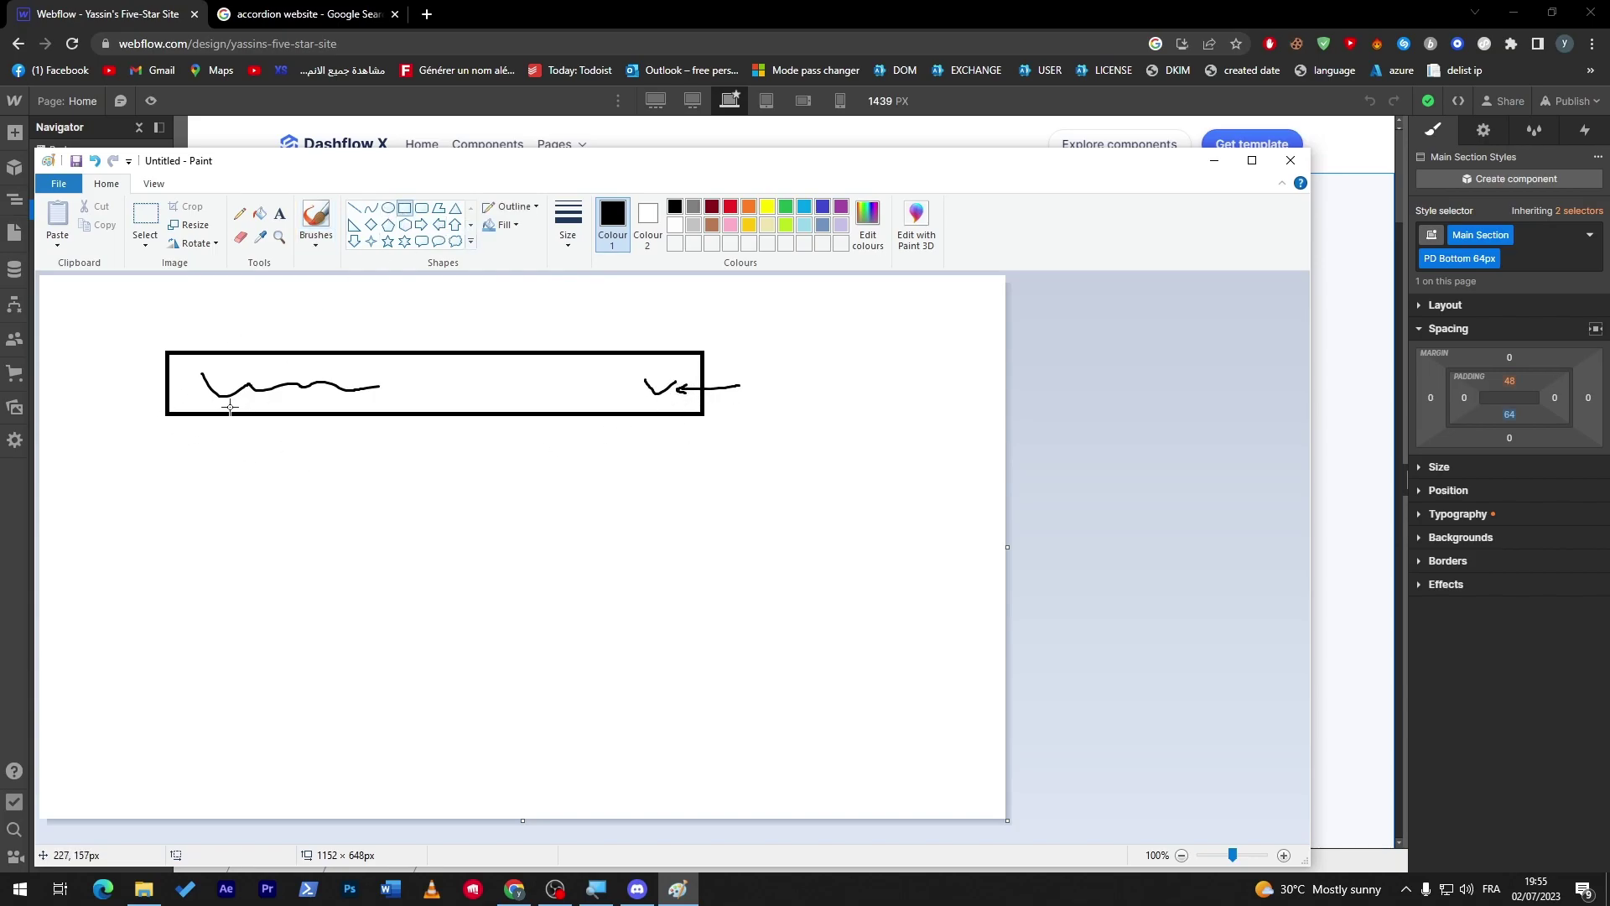
left_click_drag(166, 417, 702, 660)
left_click(907, 615)
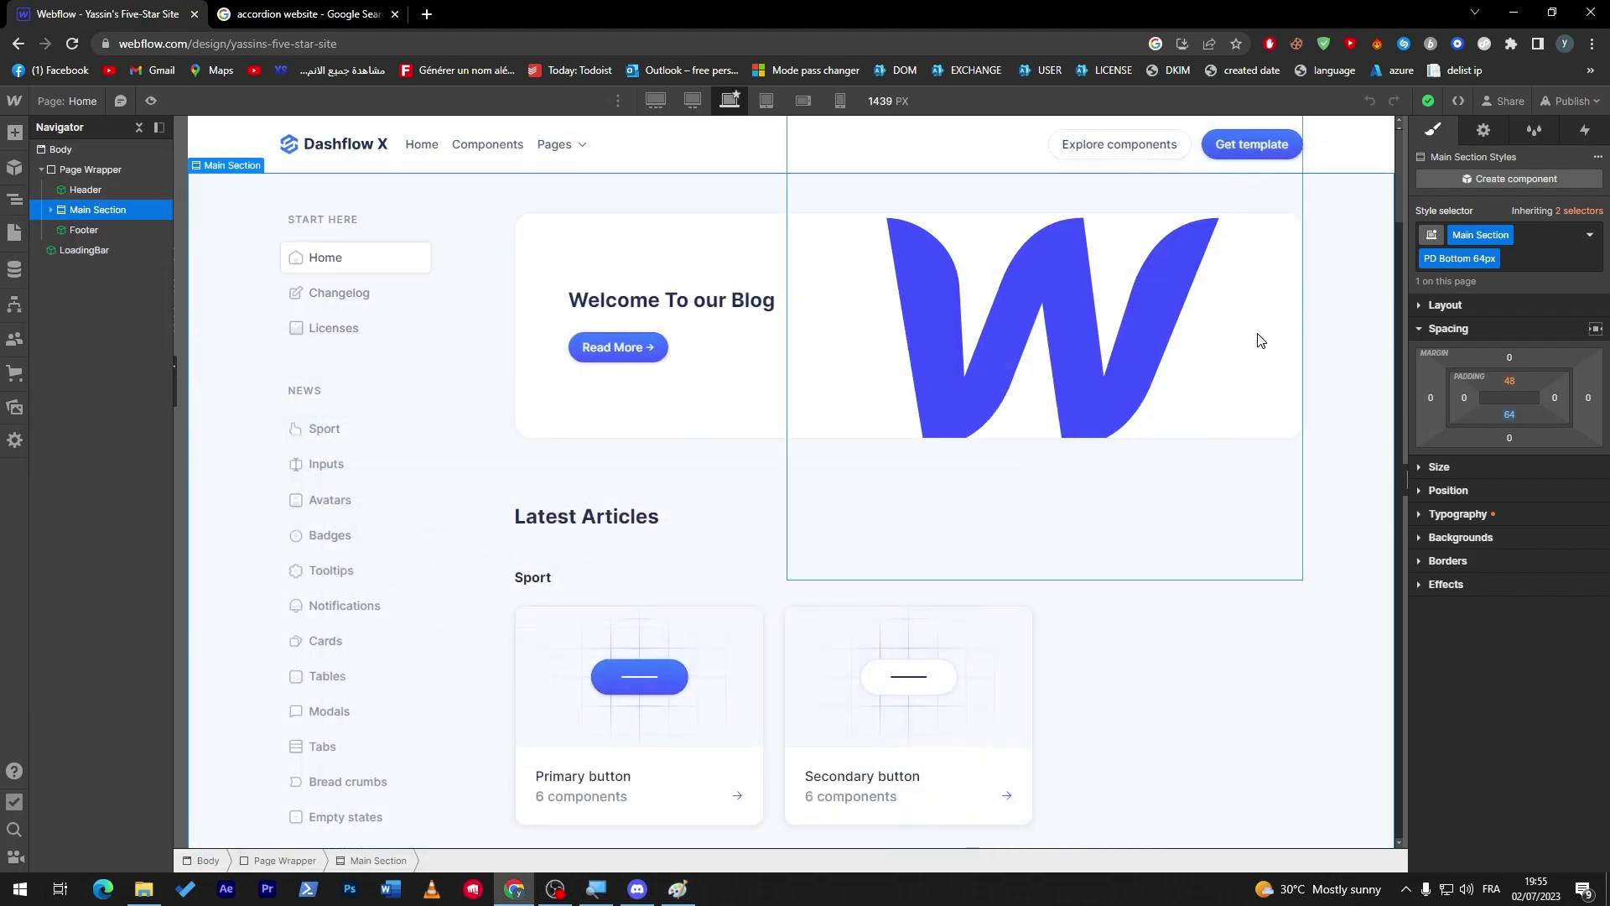
left_click(1213, 160)
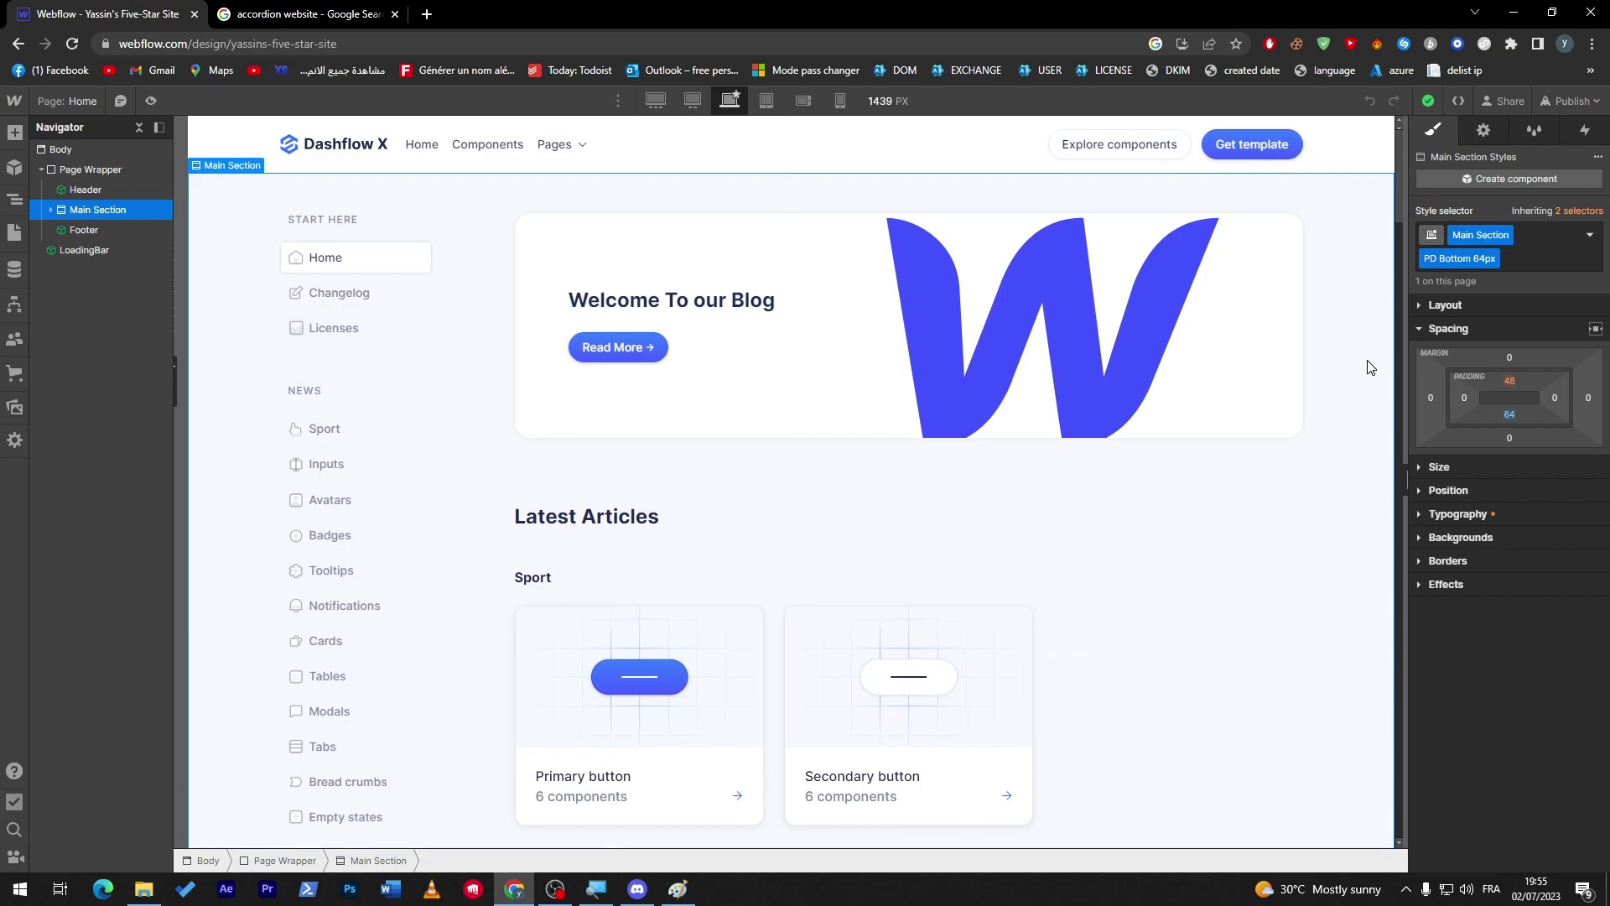
Scroll through the Dashflow X canvas, then return to the Webflow dashboard via the main menu
left_click_drag(1396, 189, 1352, 762)
scroll(1352, 761, "down", 5)
scroll(1291, 392, "up", 15)
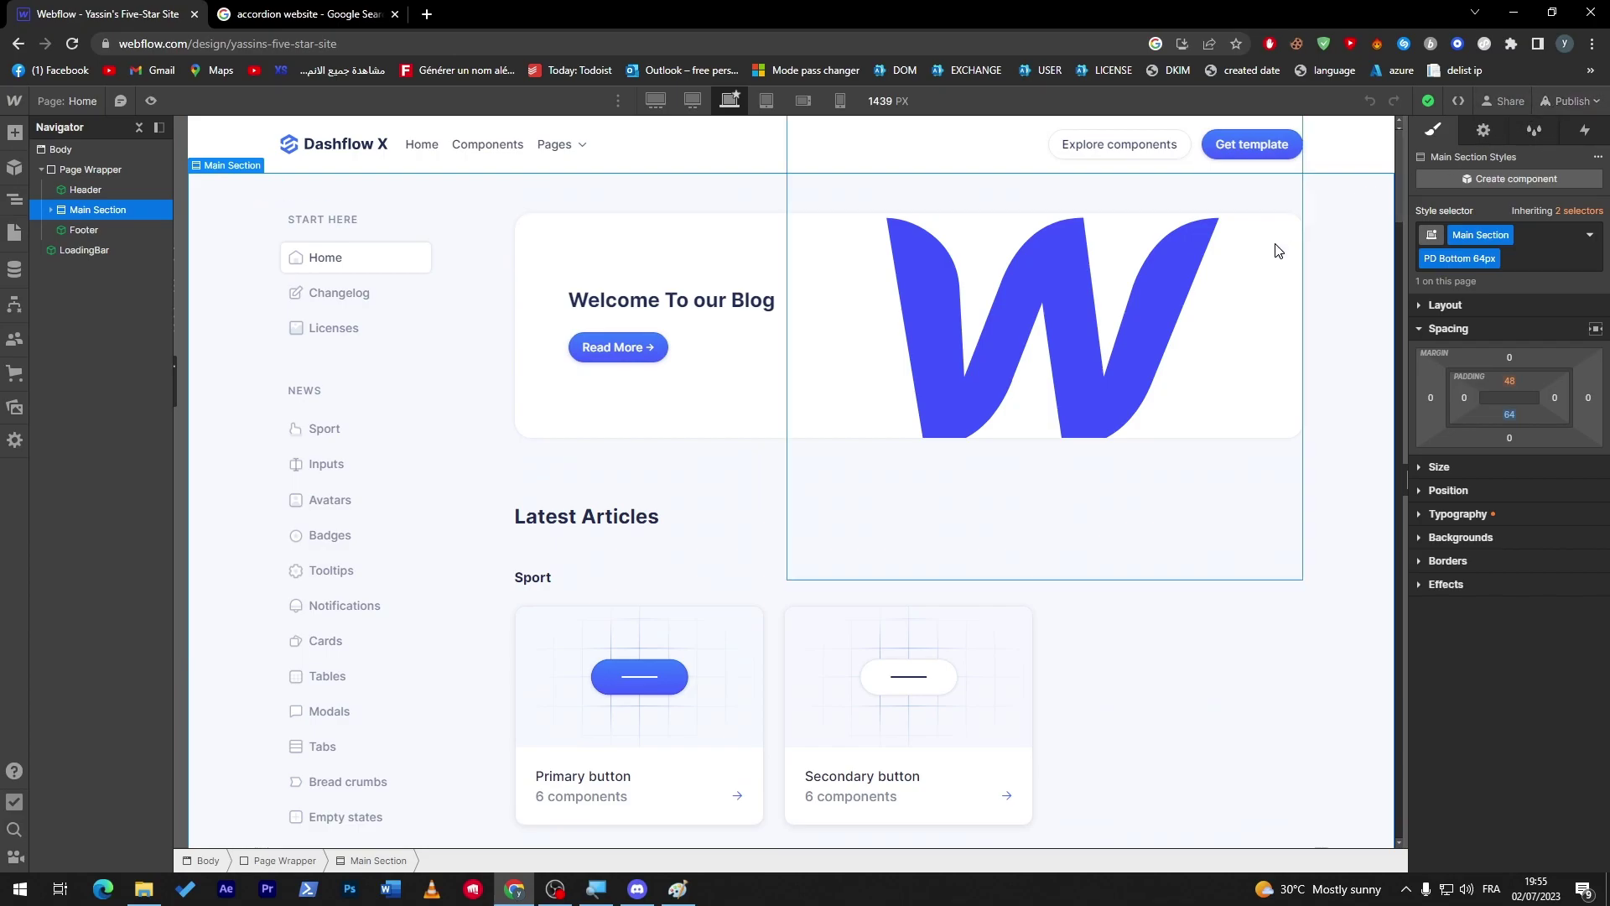
left_click(12, 104)
left_click(53, 128)
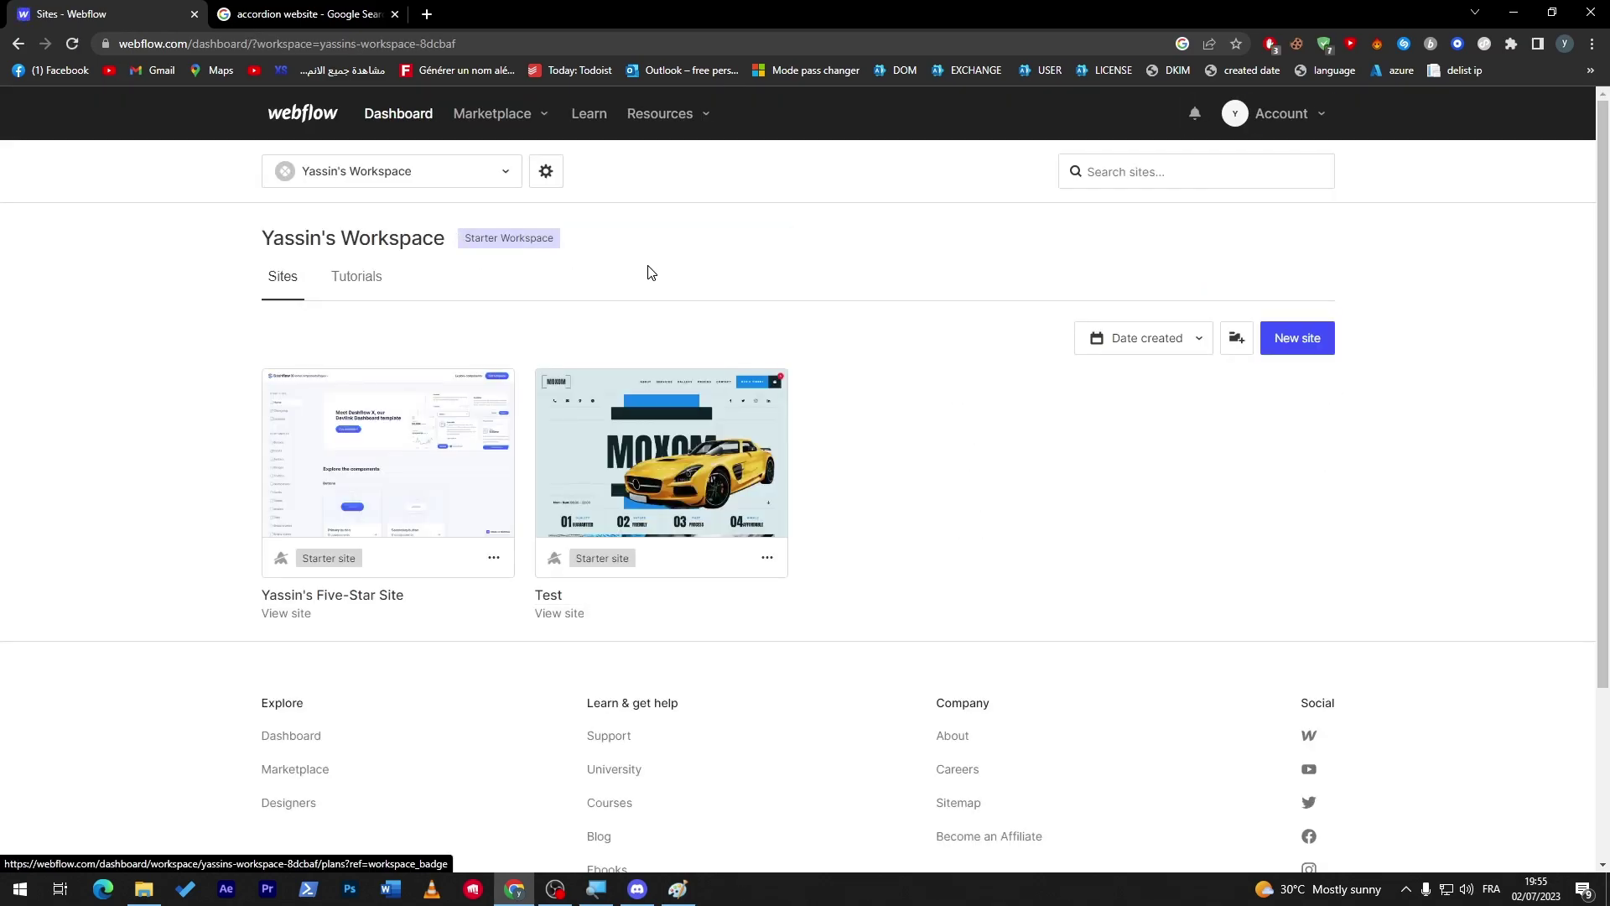
Open the Test site in the Designer and scroll down its Moxom home page
left_click(653, 459)
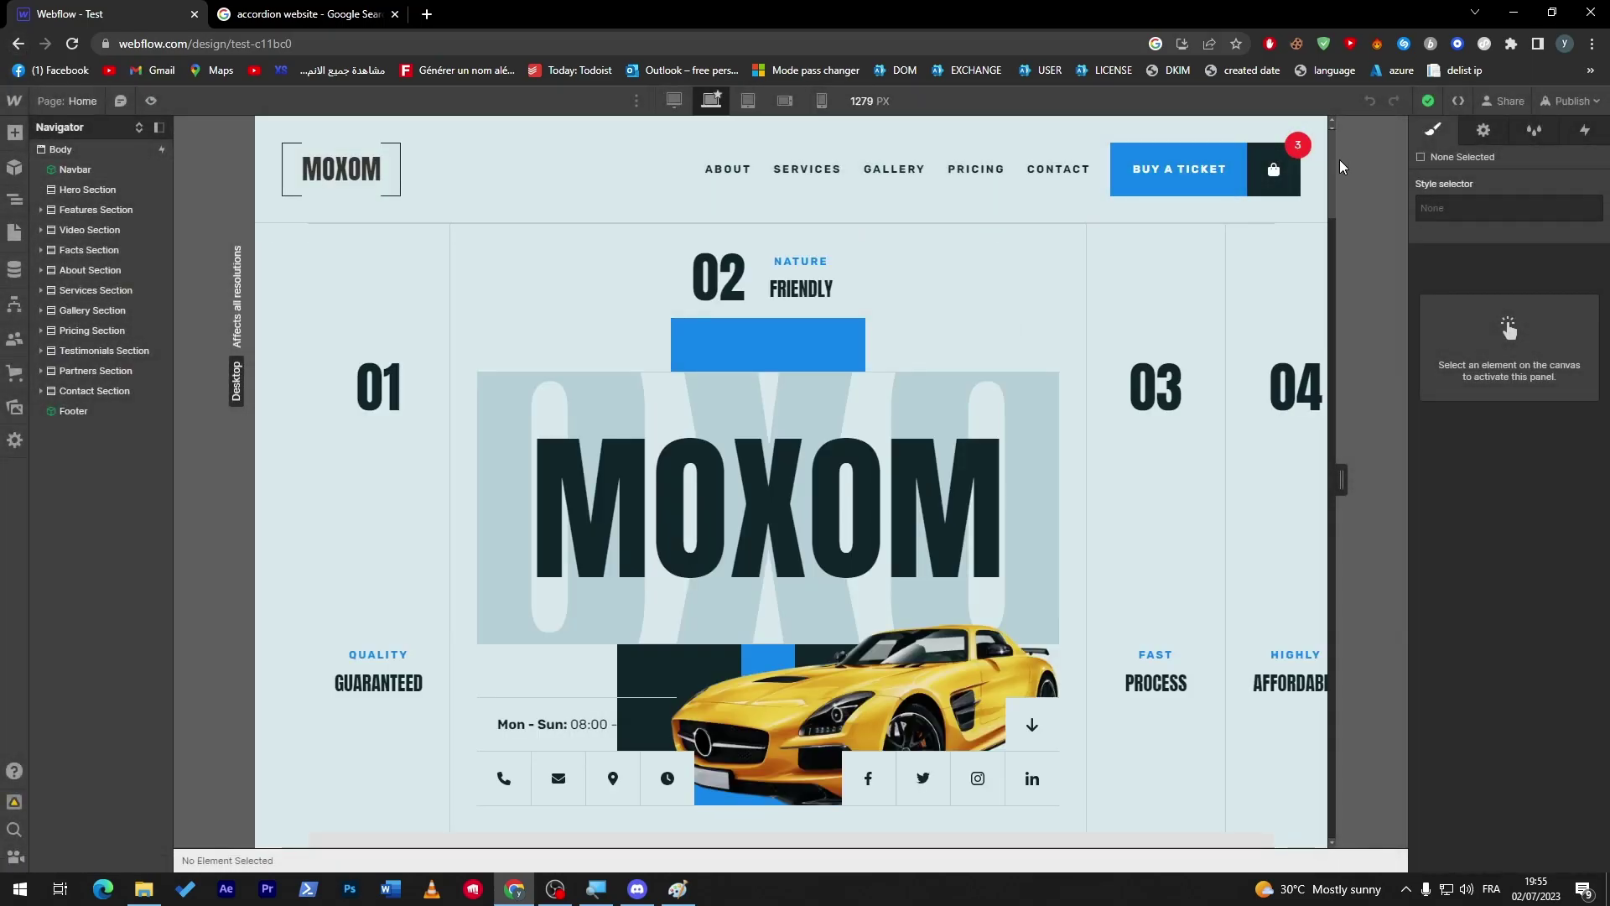
left_click_drag(1329, 158, 1334, 252)
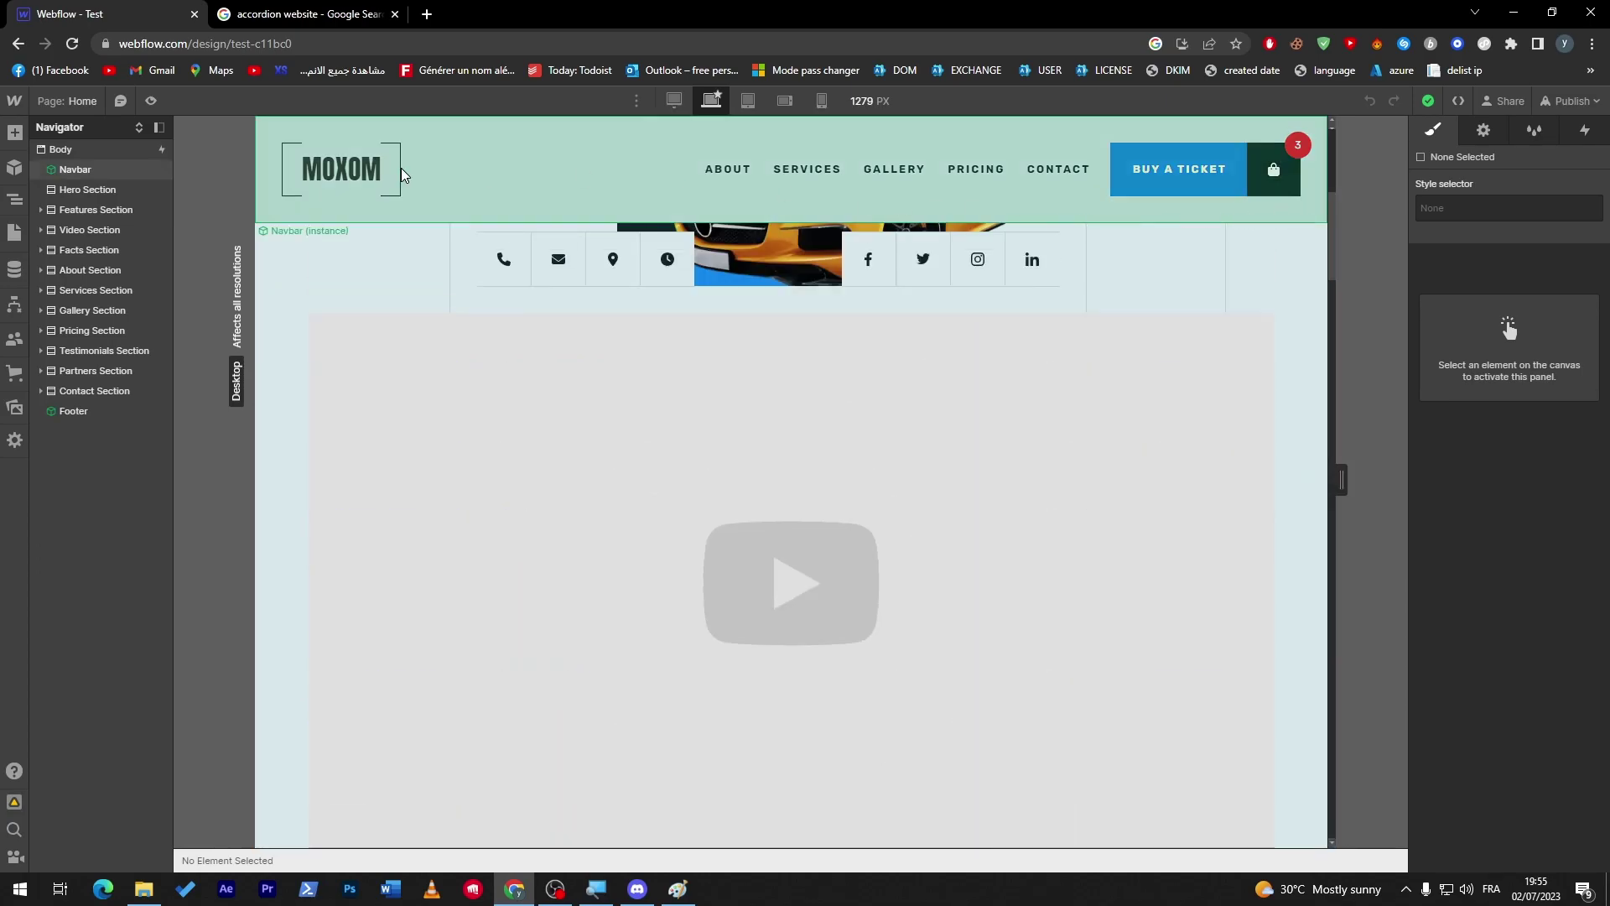
Back on the dashboard, scroll the new-site gallery to Agency templates and preview Mirage
left_click(10, 101)
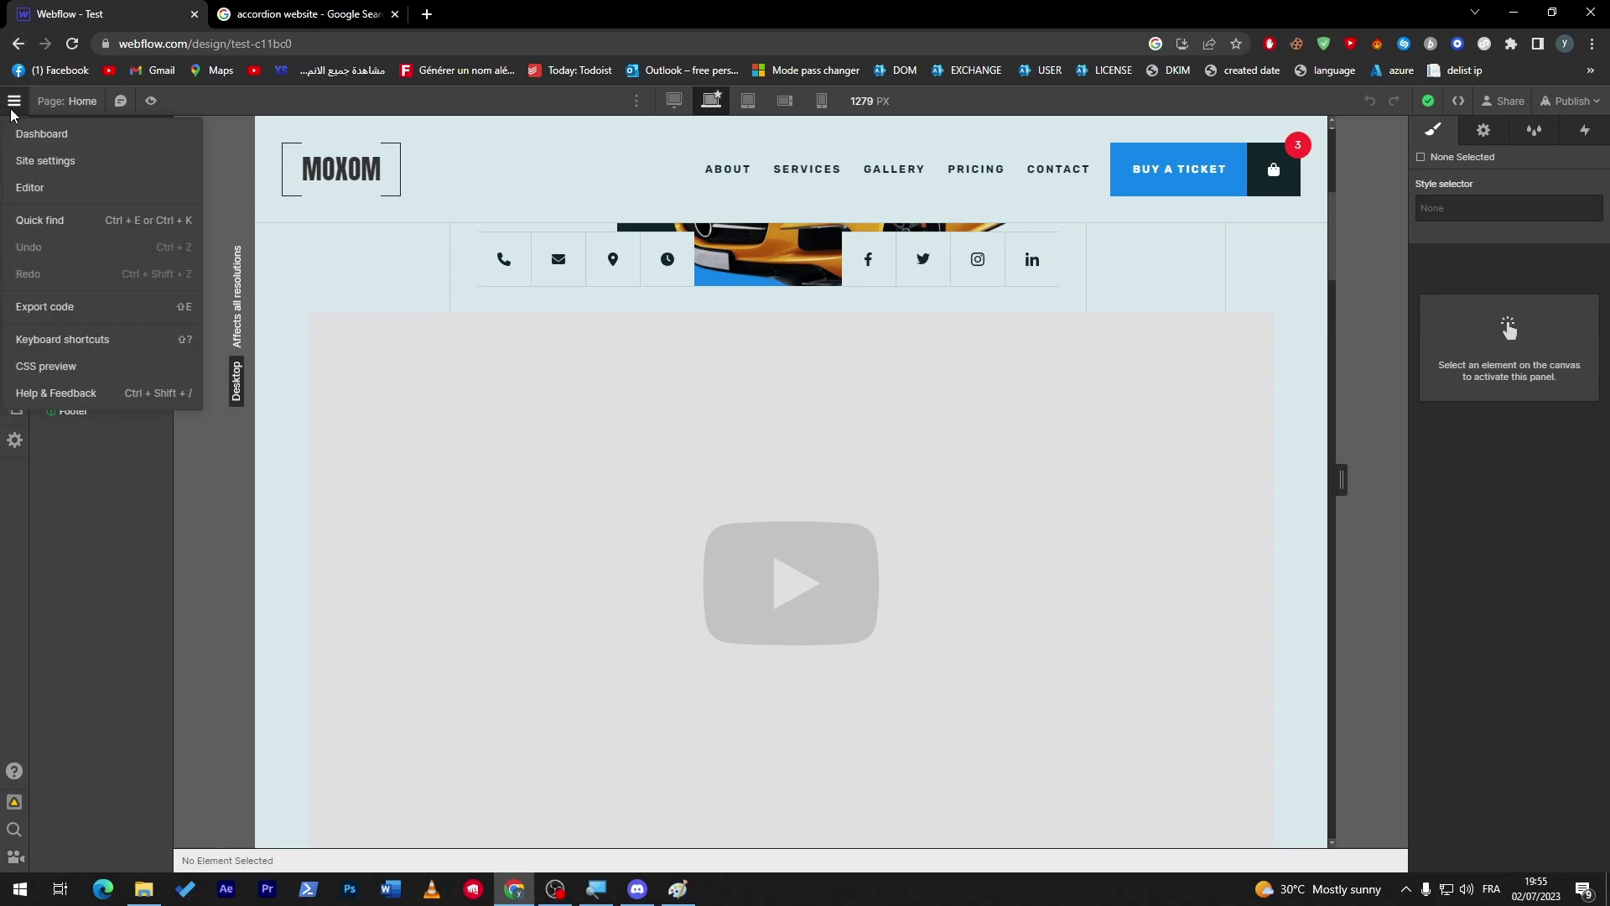
left_click(27, 134)
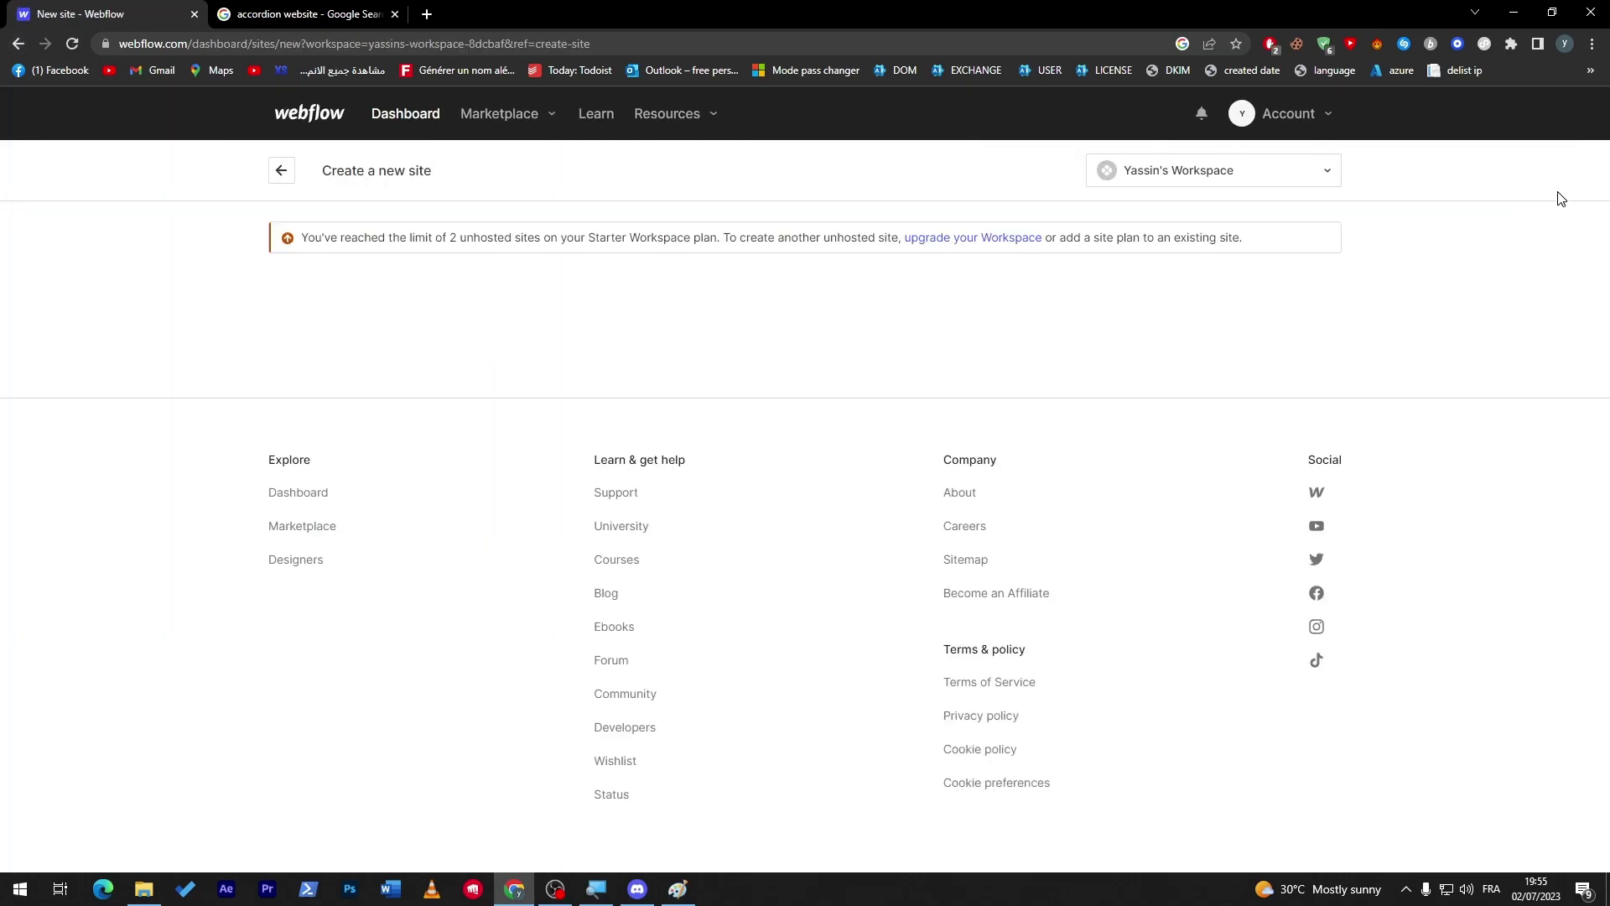
scroll(1588, 262, "down", 6)
scroll(1588, 262, "down", 12)
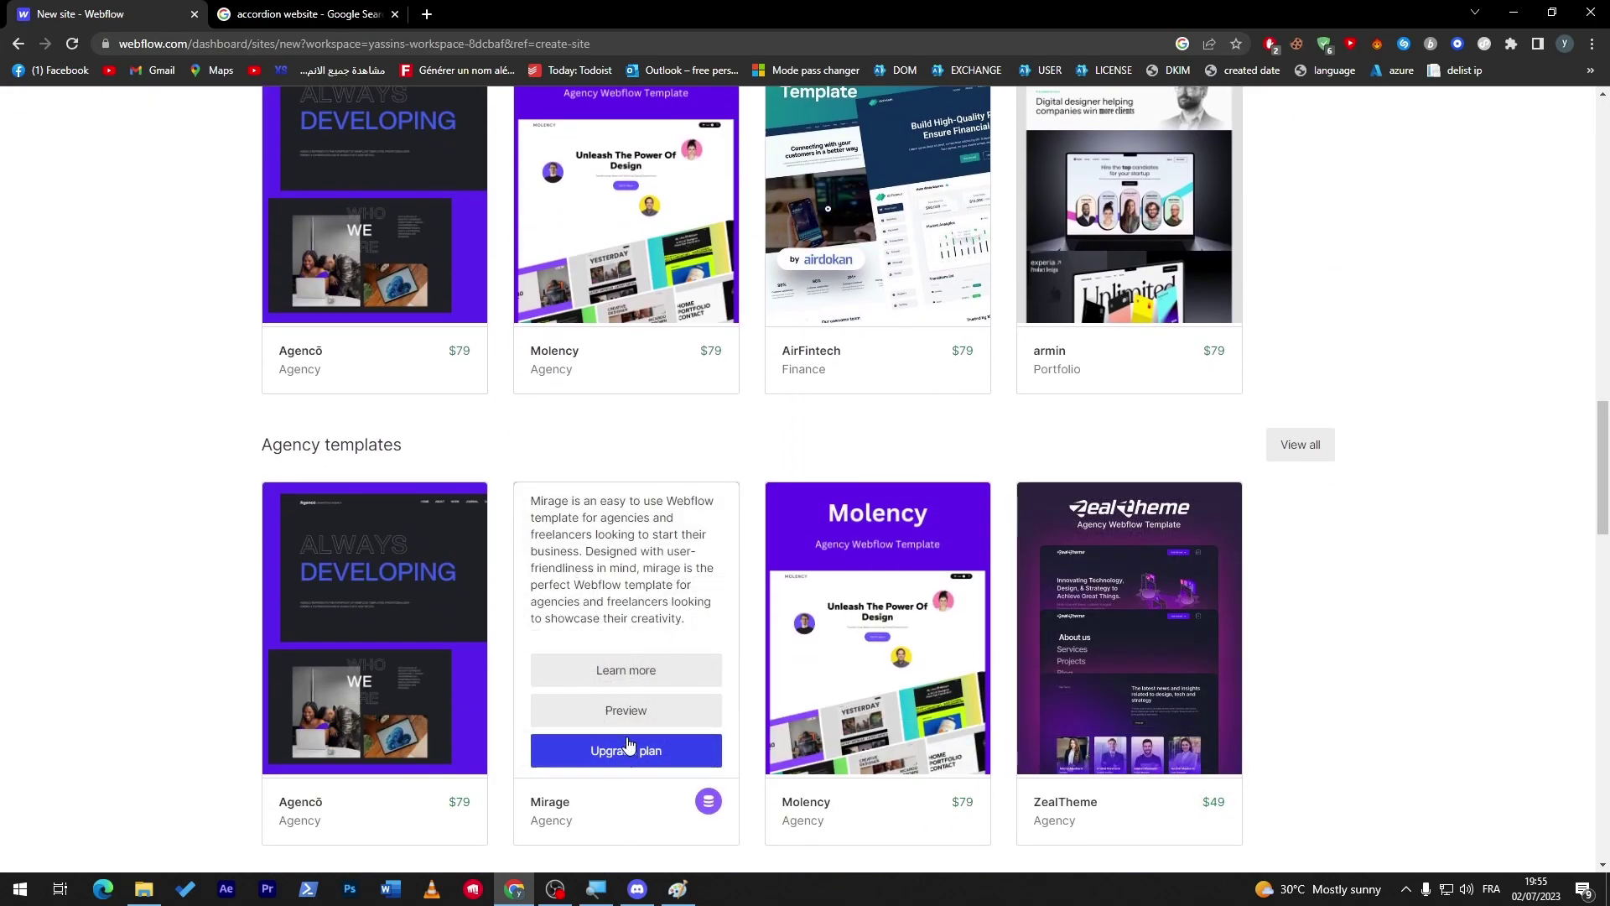
left_click(635, 714)
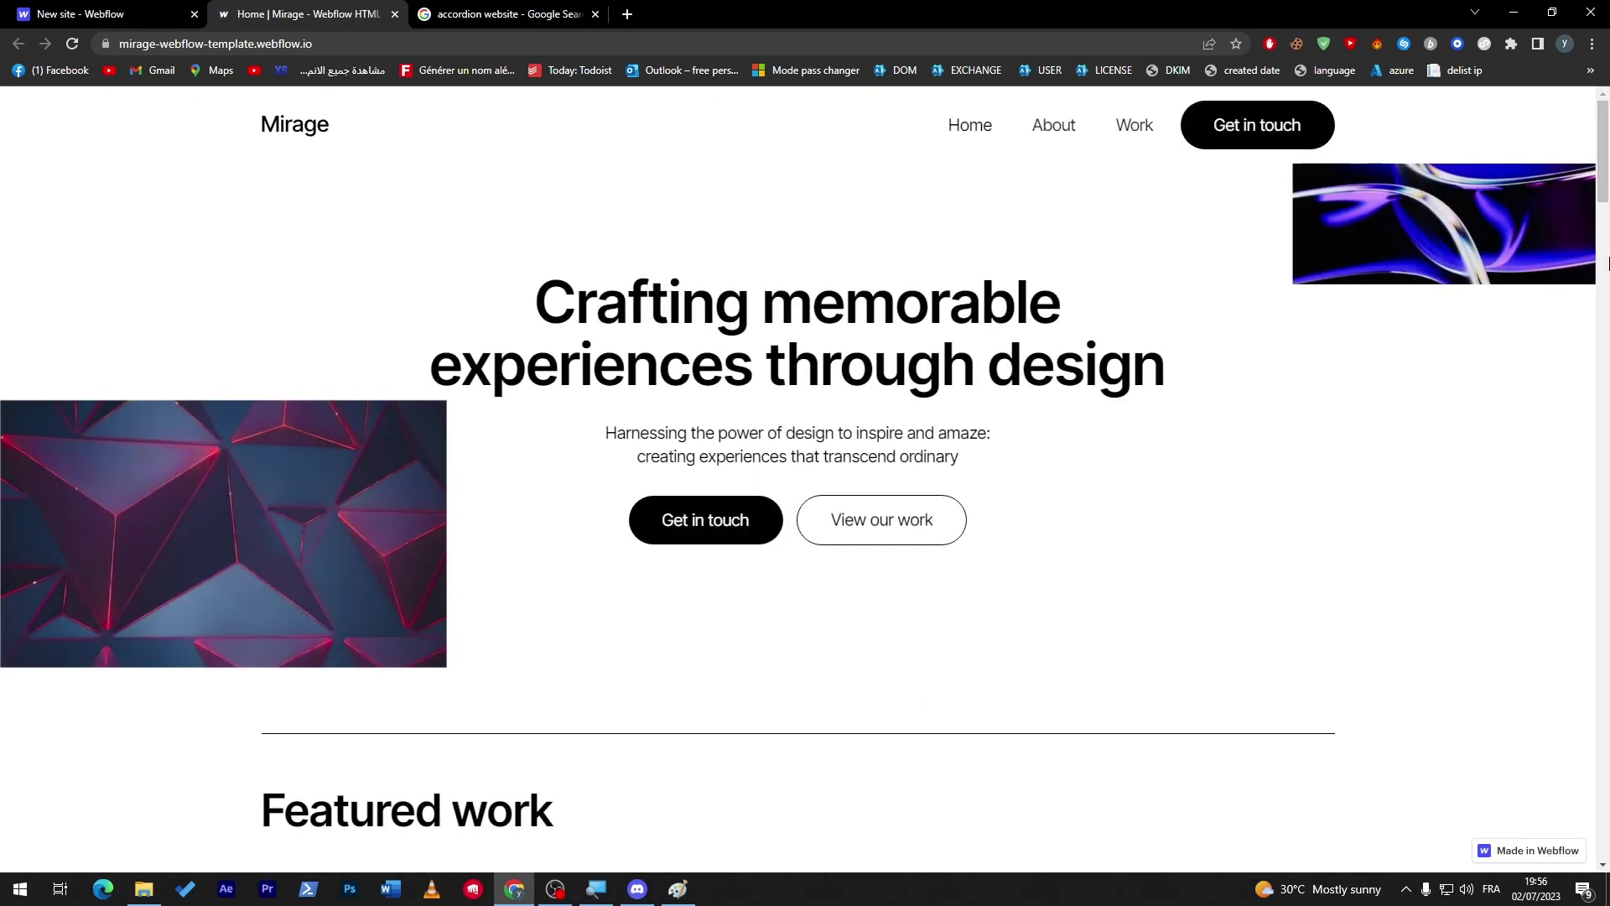
Scroll to the Mirage Skills & services section and expand the Branding item
left_click_drag(1606, 151, 1587, 648)
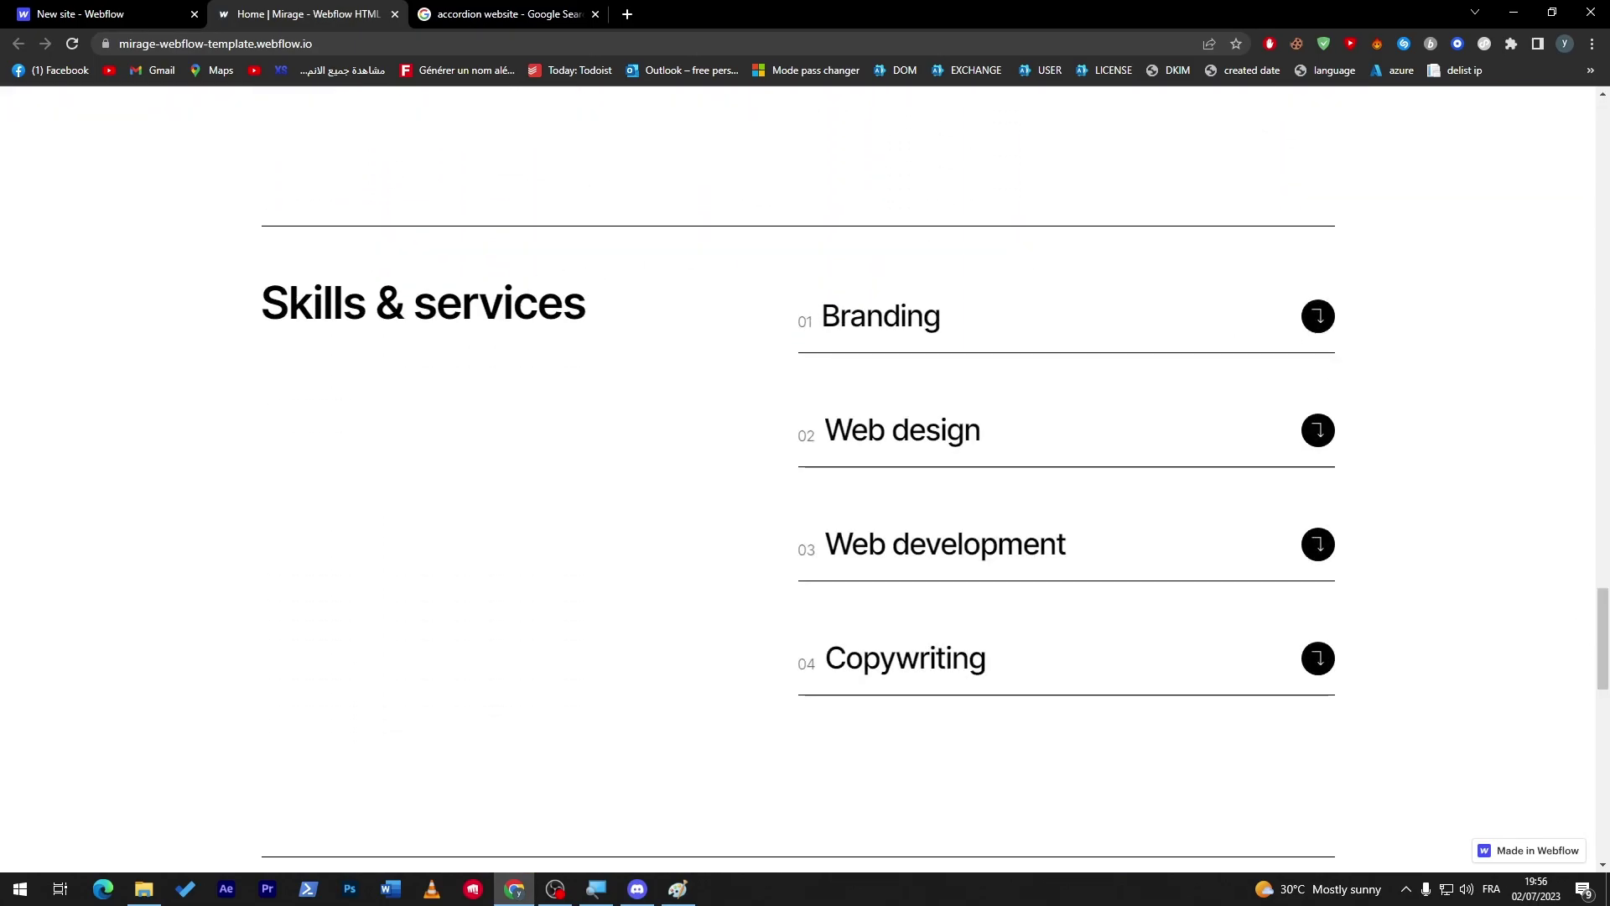
left_click(267, 306)
left_click_drag(266, 304, 563, 307)
left_click(655, 303)
left_click(1268, 317)
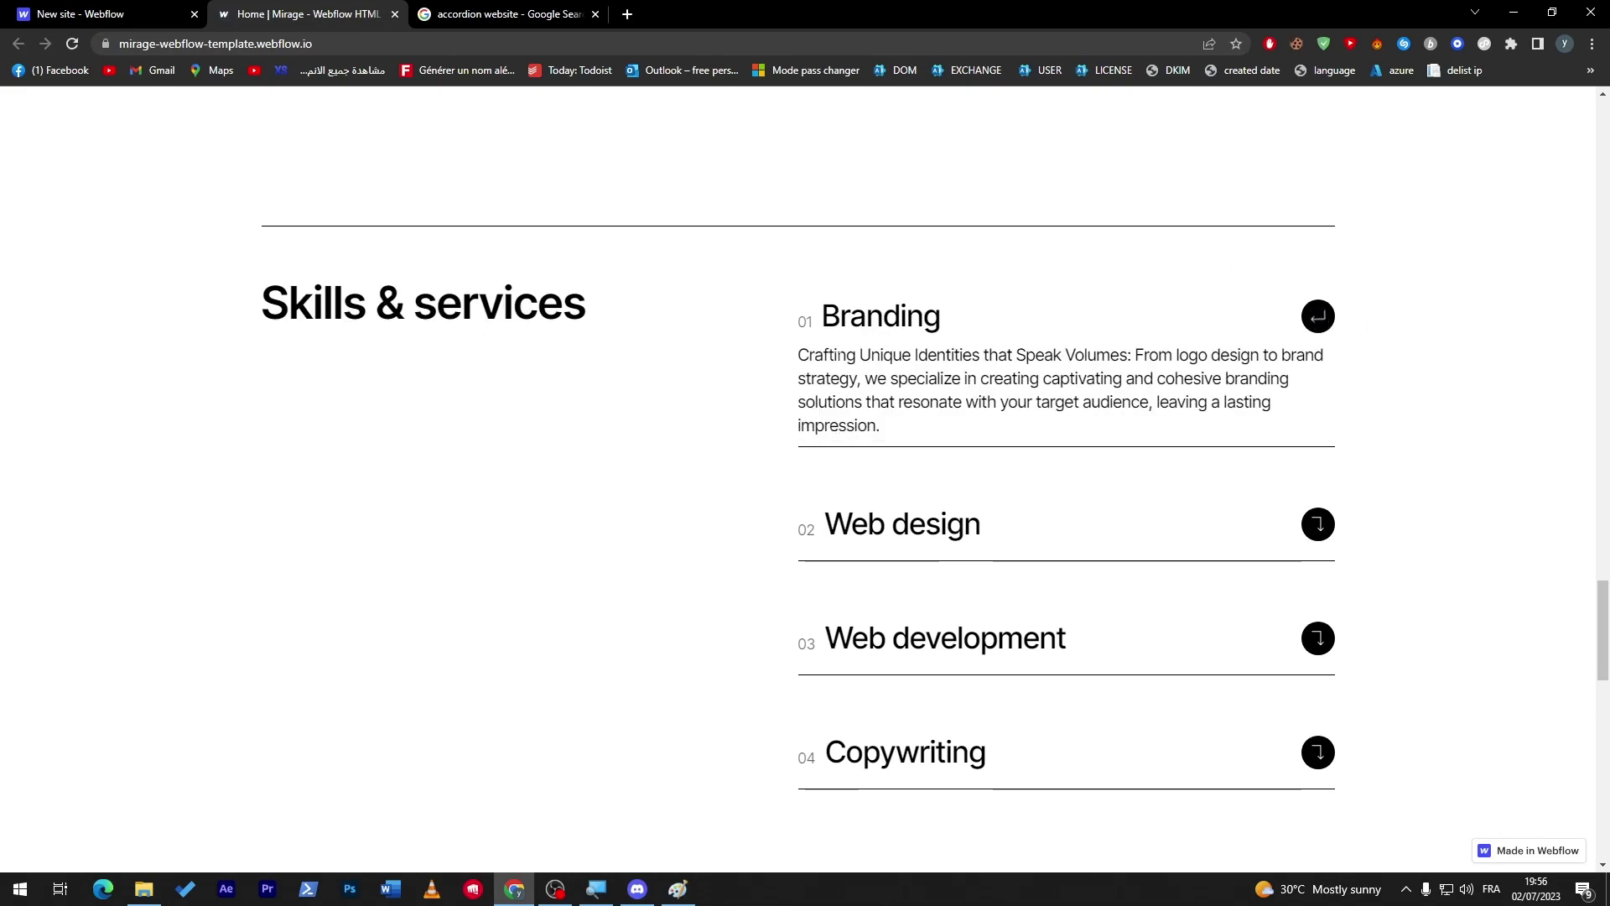
left_click_drag(797, 355, 686, 385)
left_click(976, 382)
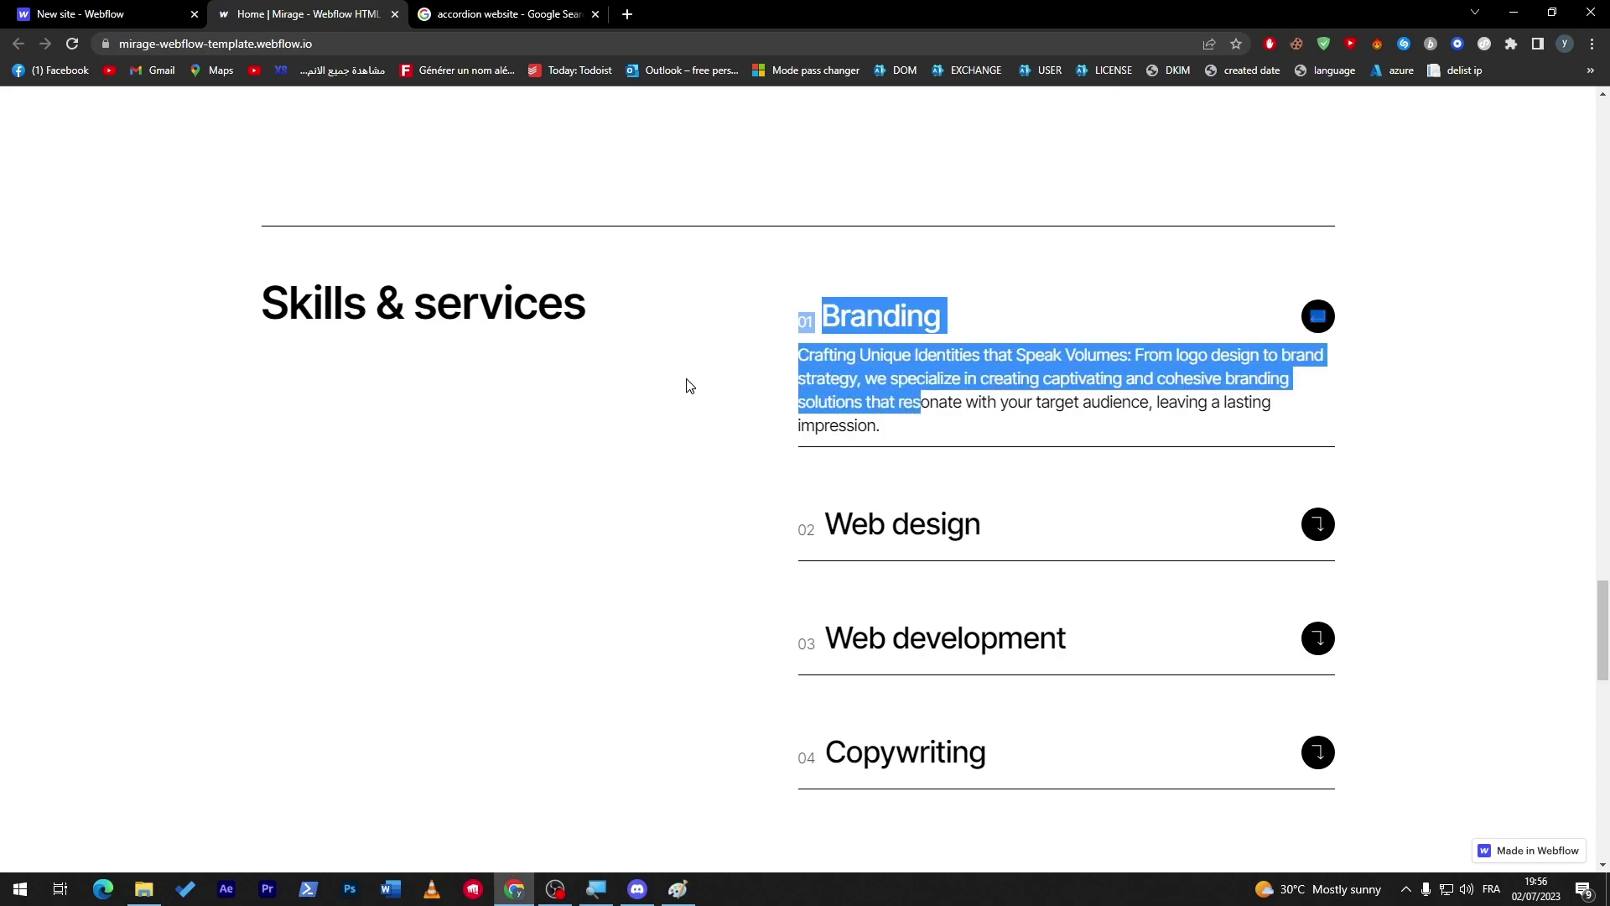
left_click(686, 385)
Expand the Web design, Web development and Copywriting items, then return to the new-site templates tab
left_click(1218, 524)
scroll(1251, 510, "down", 2)
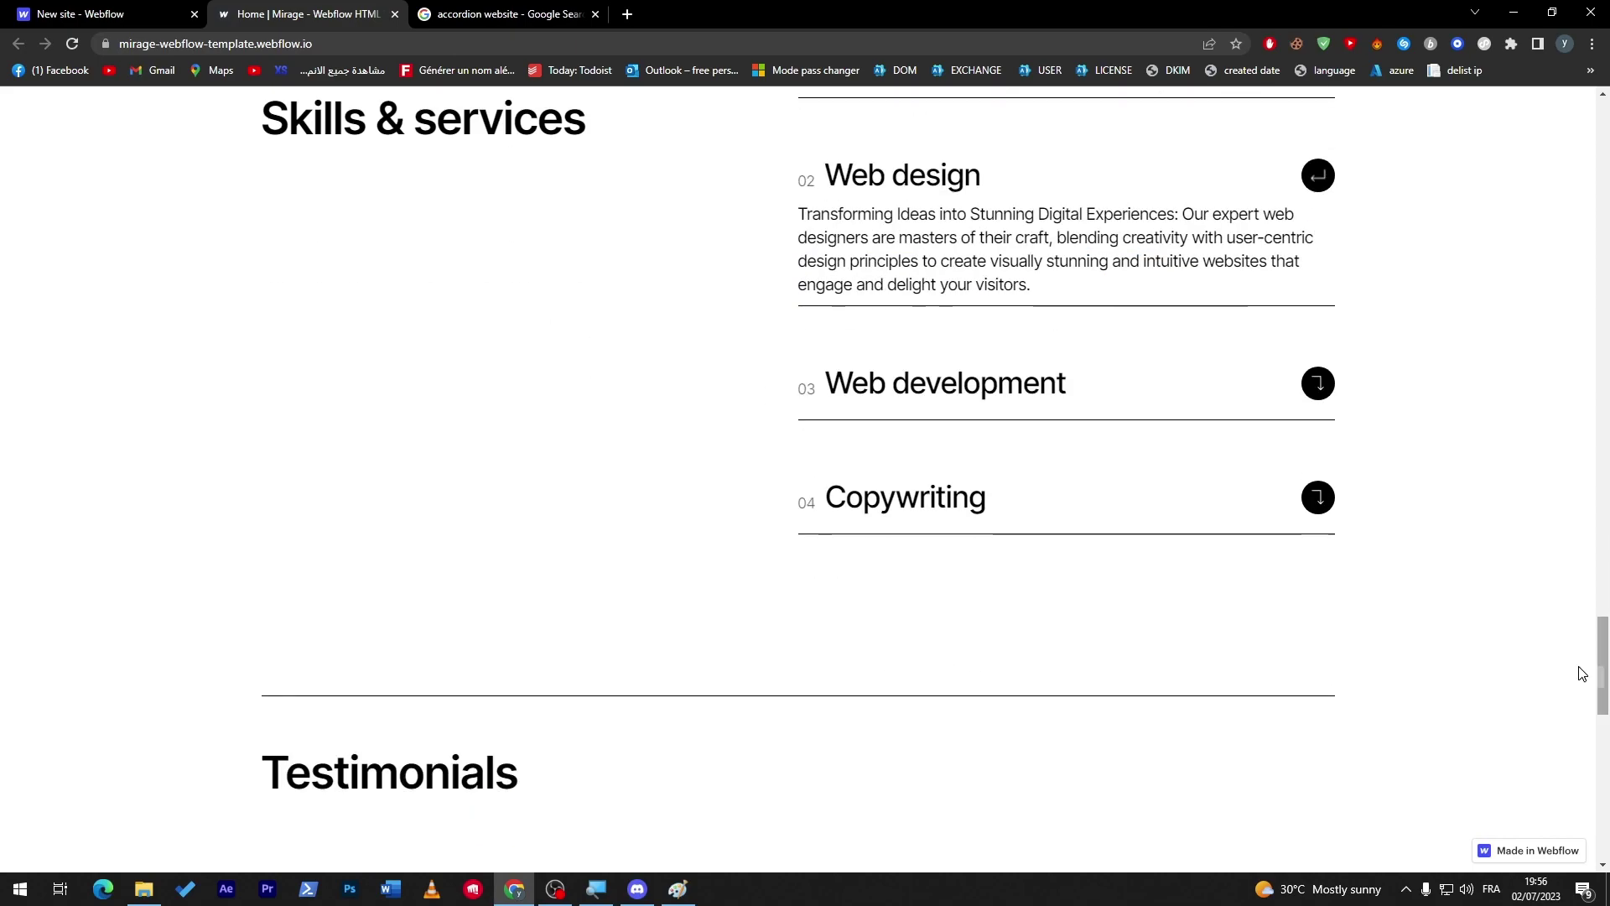
left_click(959, 404)
left_click(1155, 594)
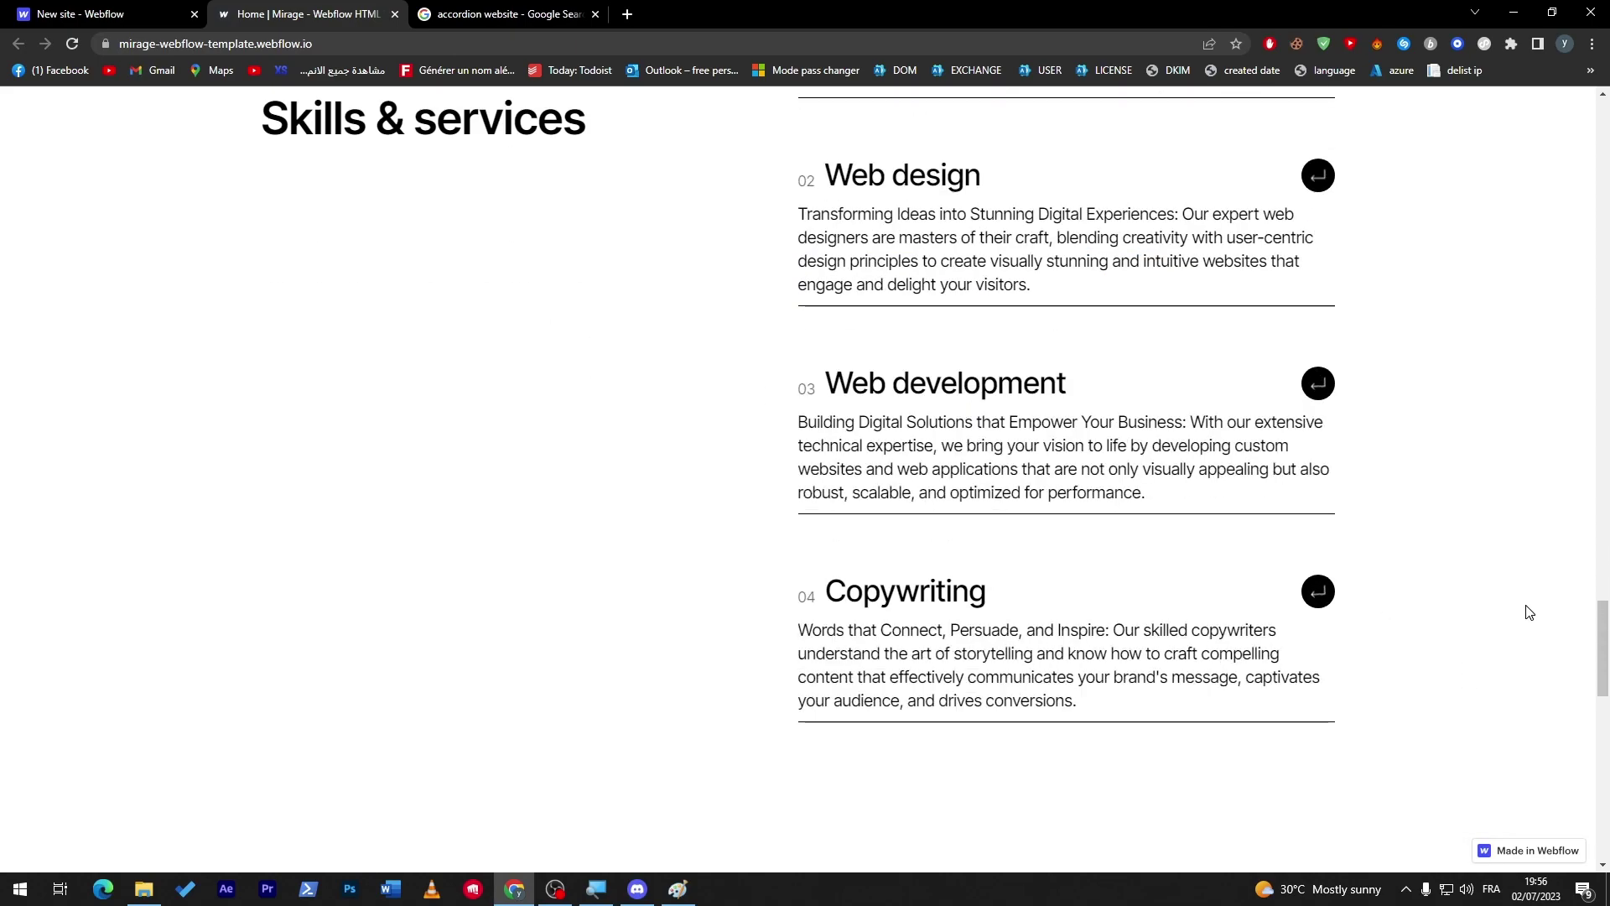
scroll(1528, 611, "down", 15)
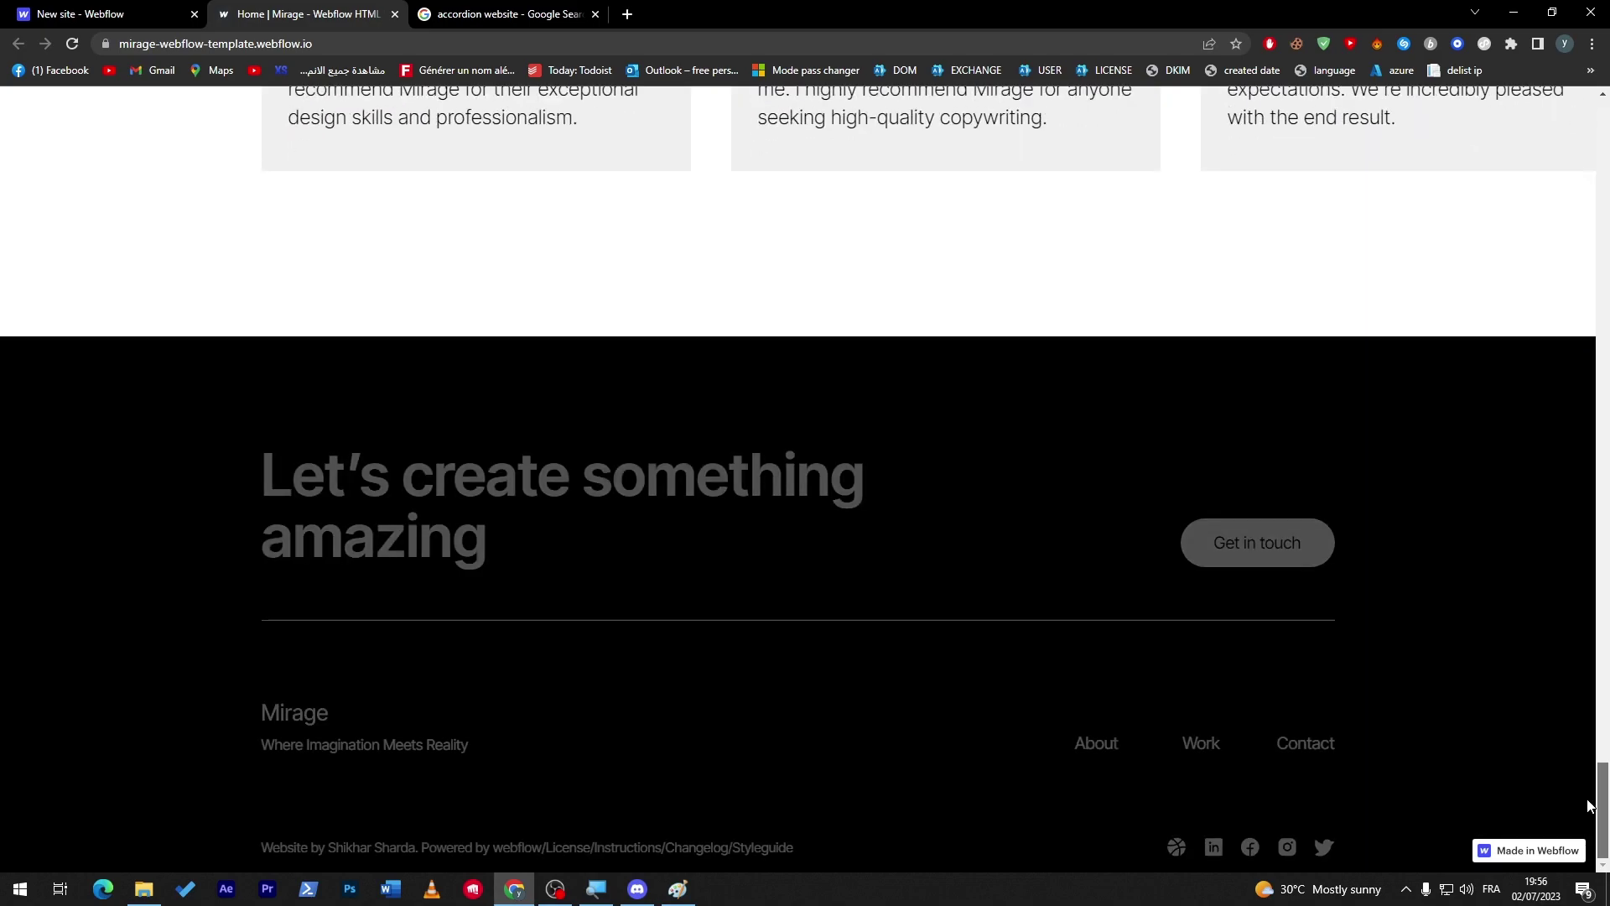
left_click_drag(1600, 801, 1597, 622)
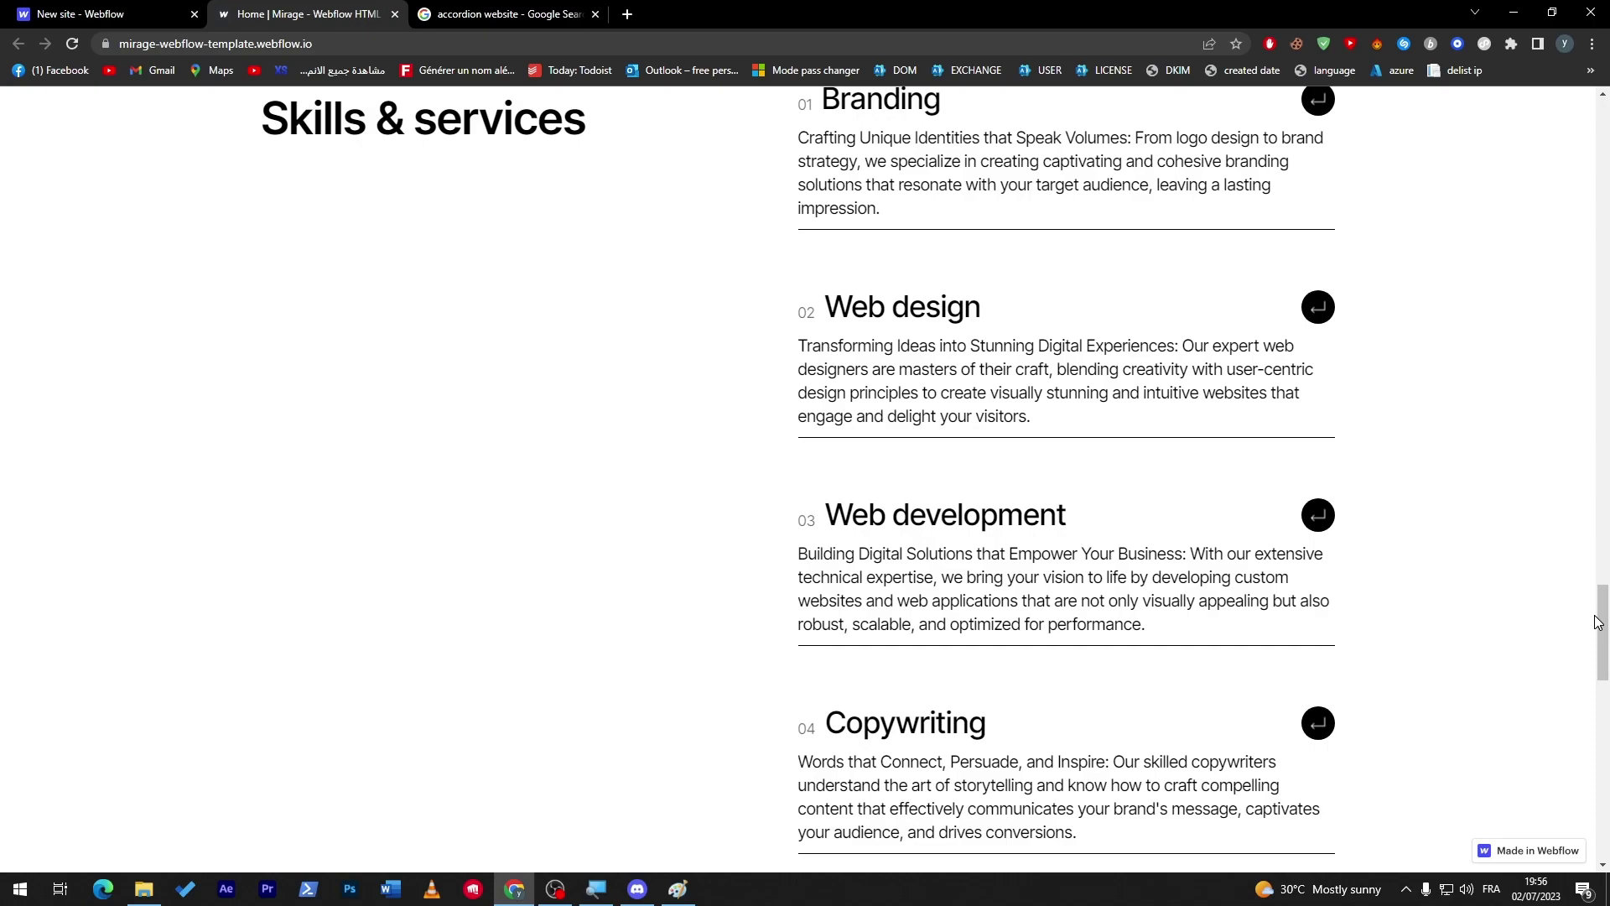
left_click(126, 13)
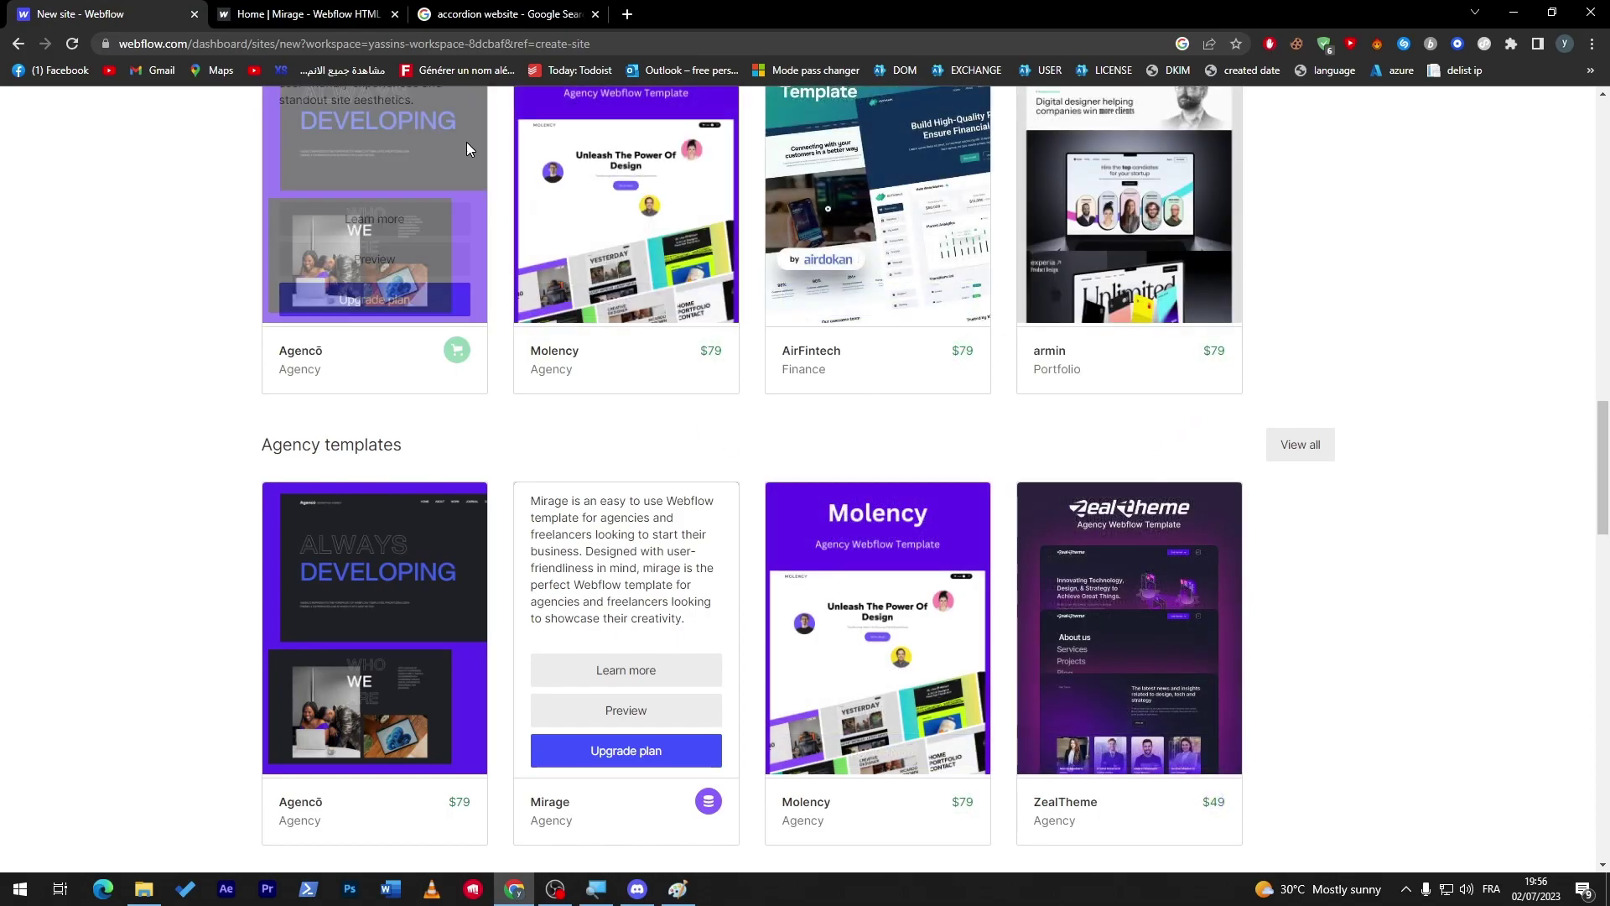
Open the Flux and Dashdark X template previews in new tabs and scroll through Flux
scroll(1582, 421, "up", 9)
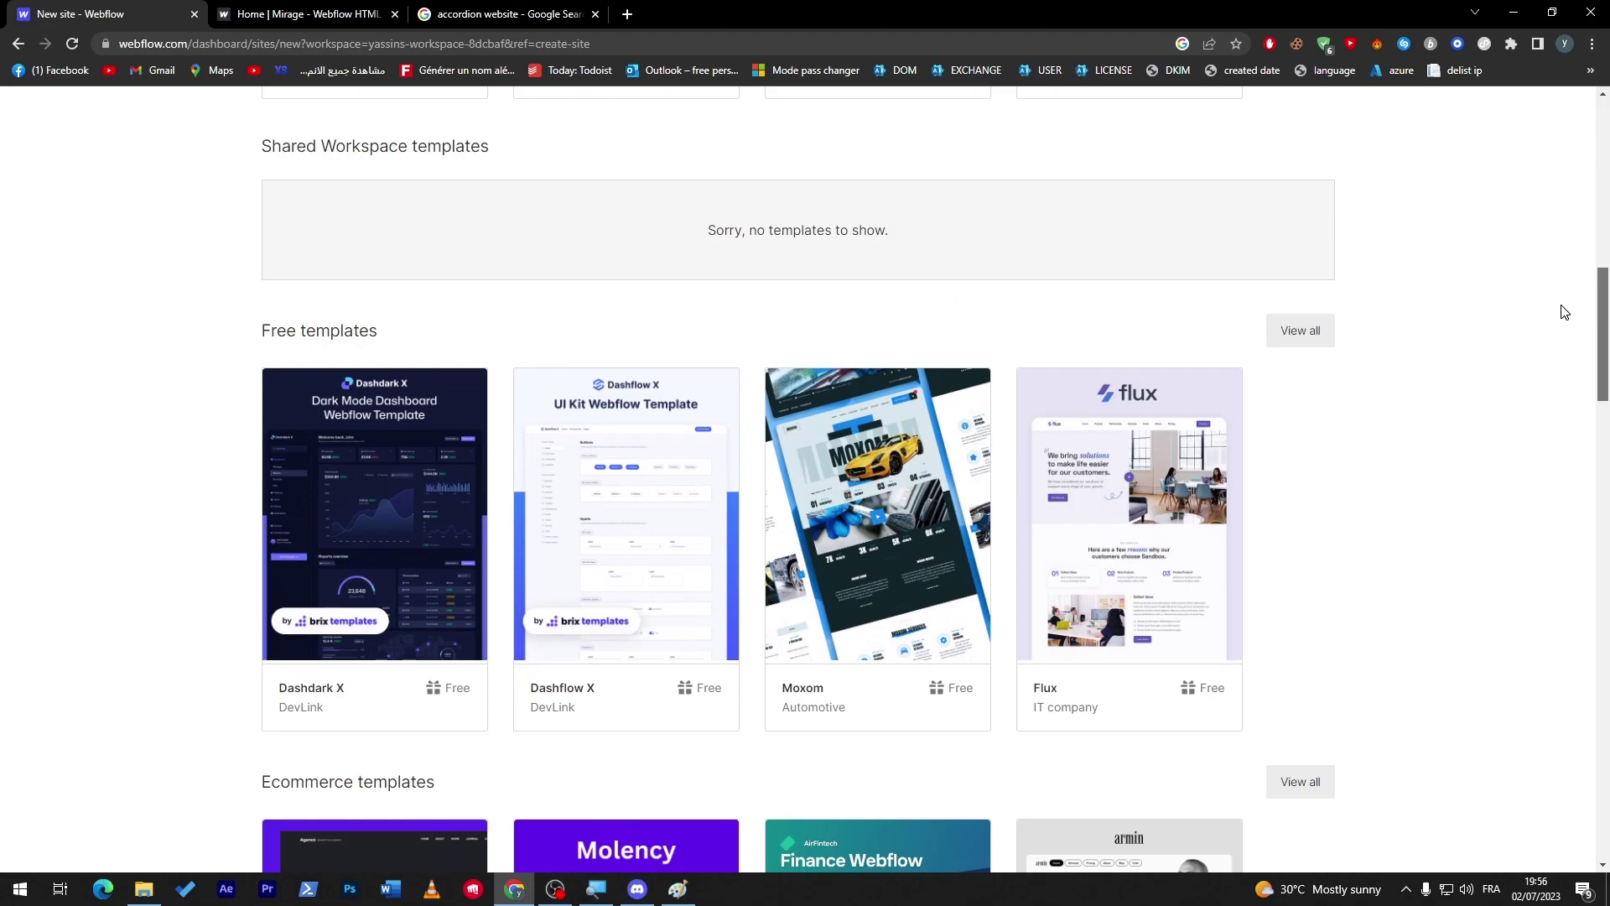
mouse_move(1134, 557)
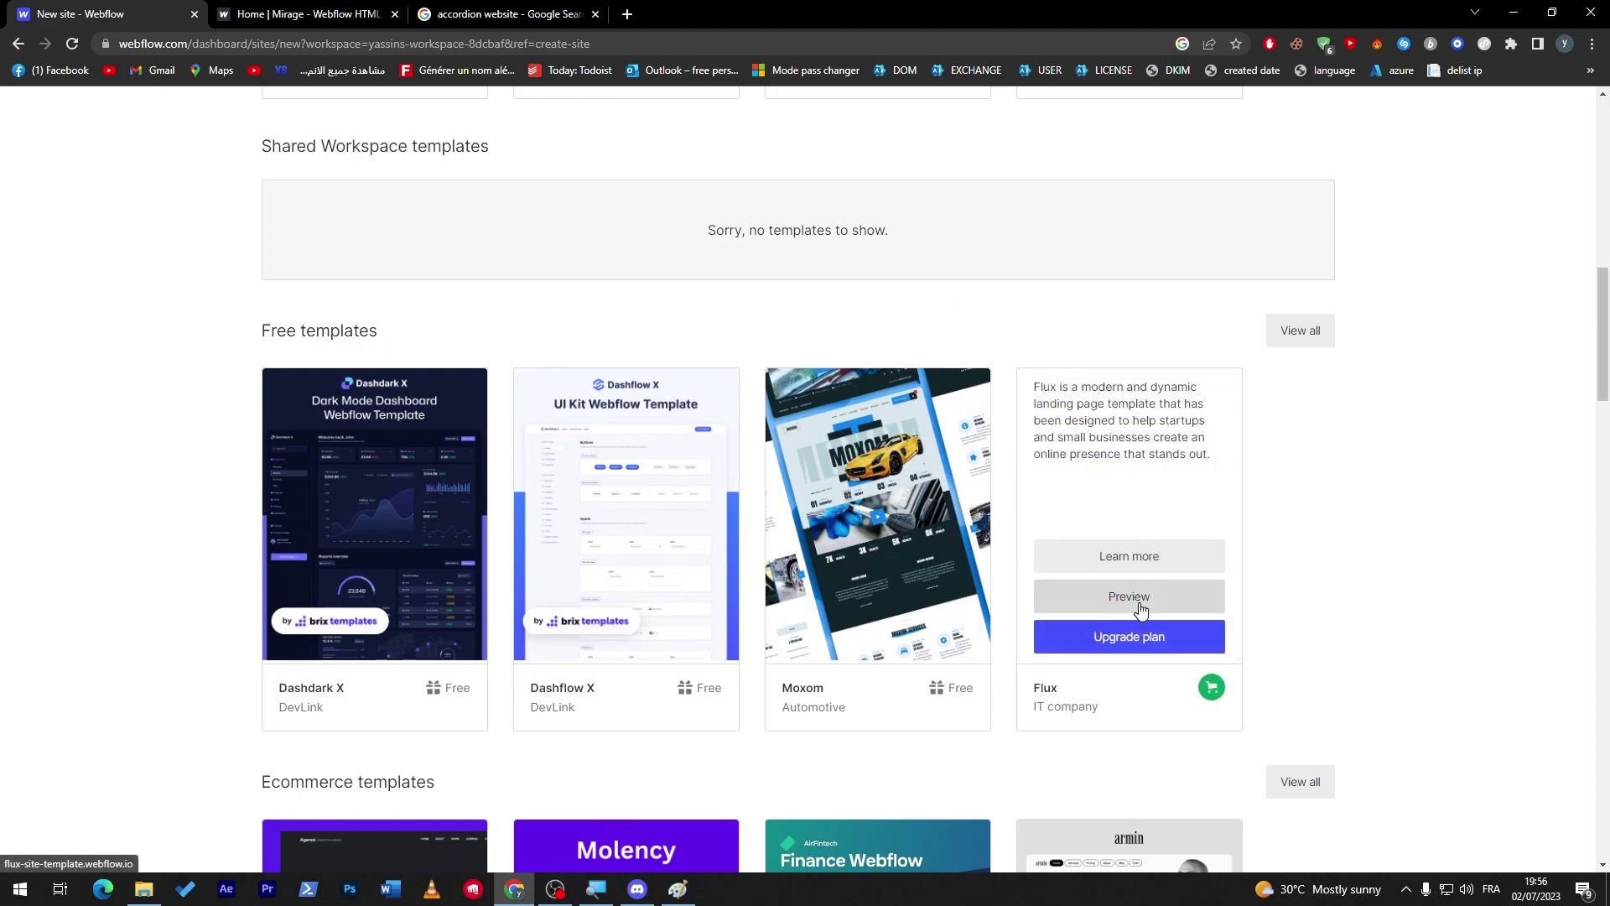
left_click(1139, 604)
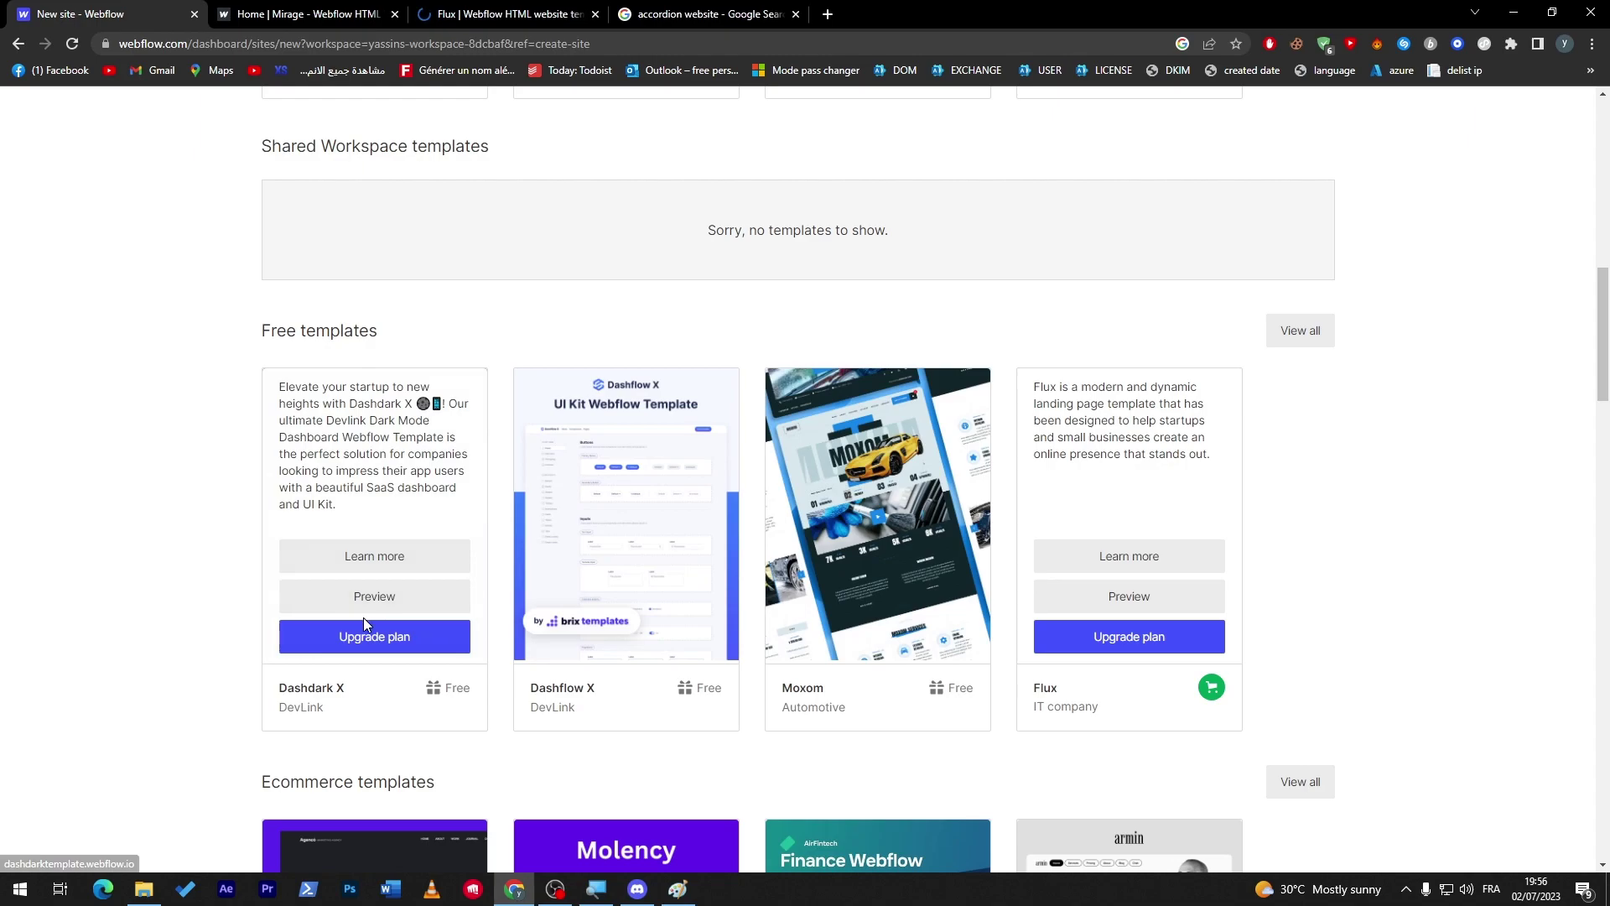
left_click(364, 608)
left_click(360, 14)
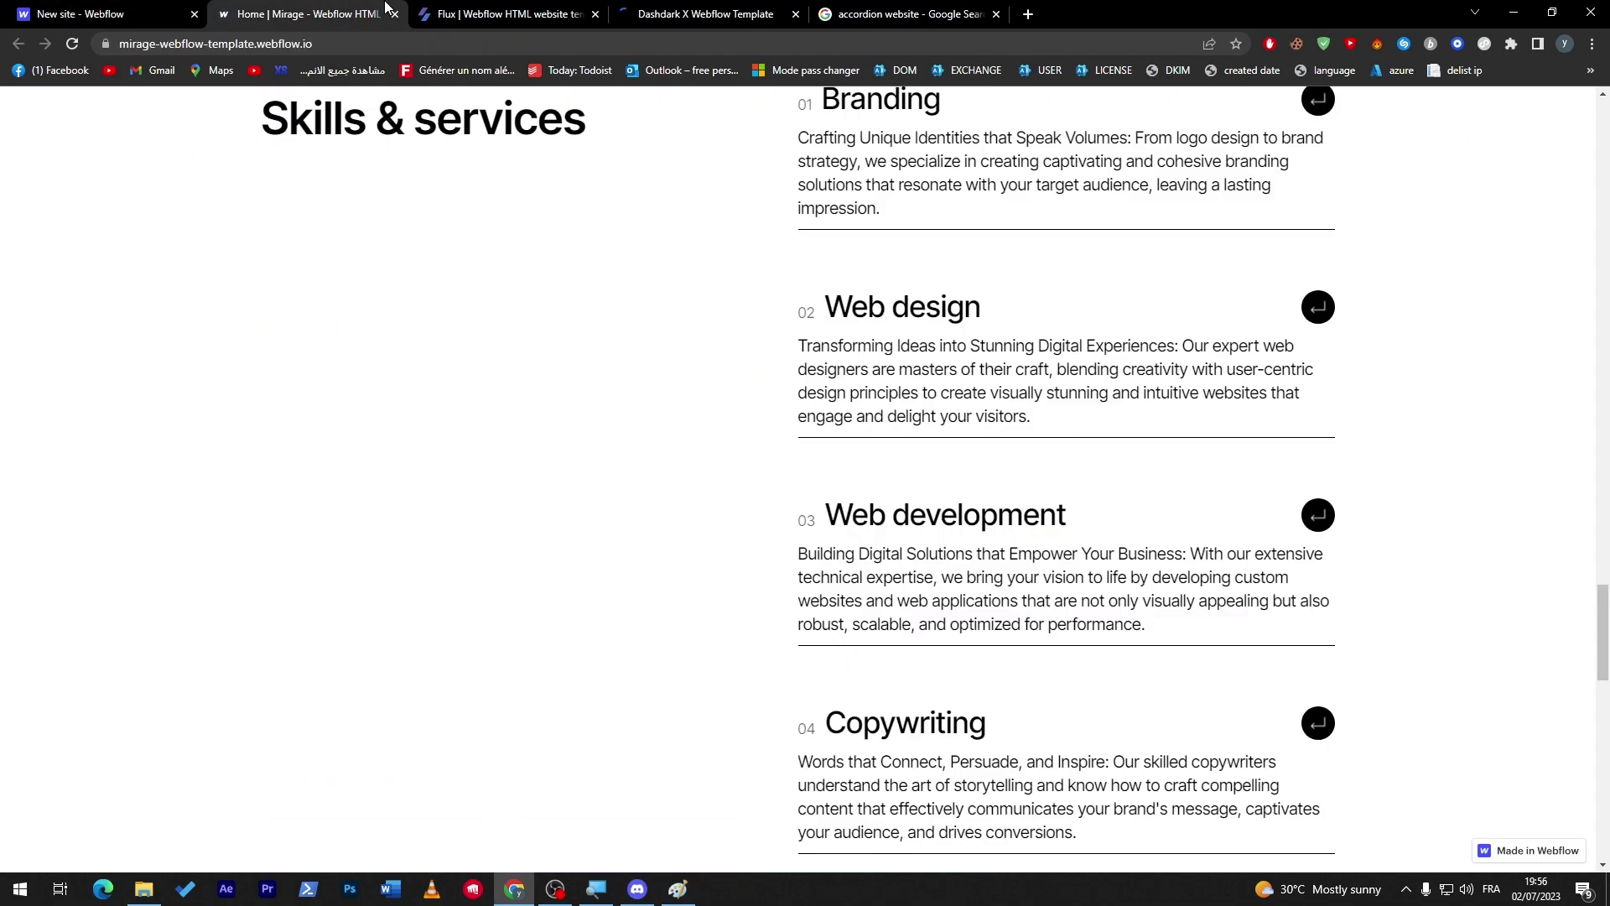
left_click(508, 11)
scroll(1471, 200, "down", 20)
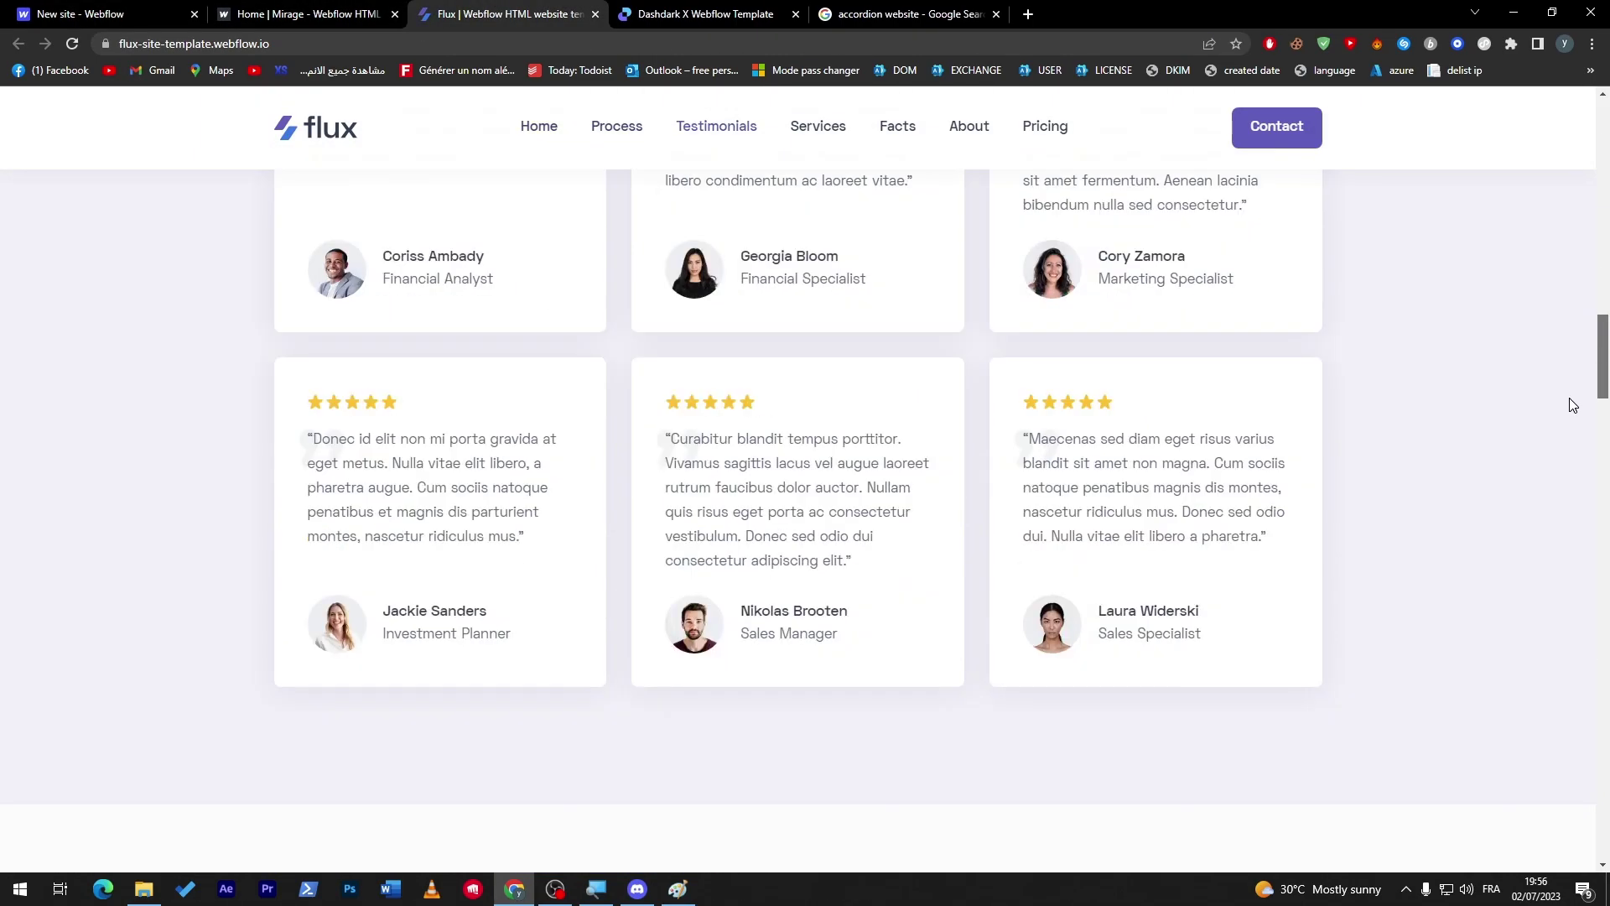
scroll(1557, 574, "down", 15)
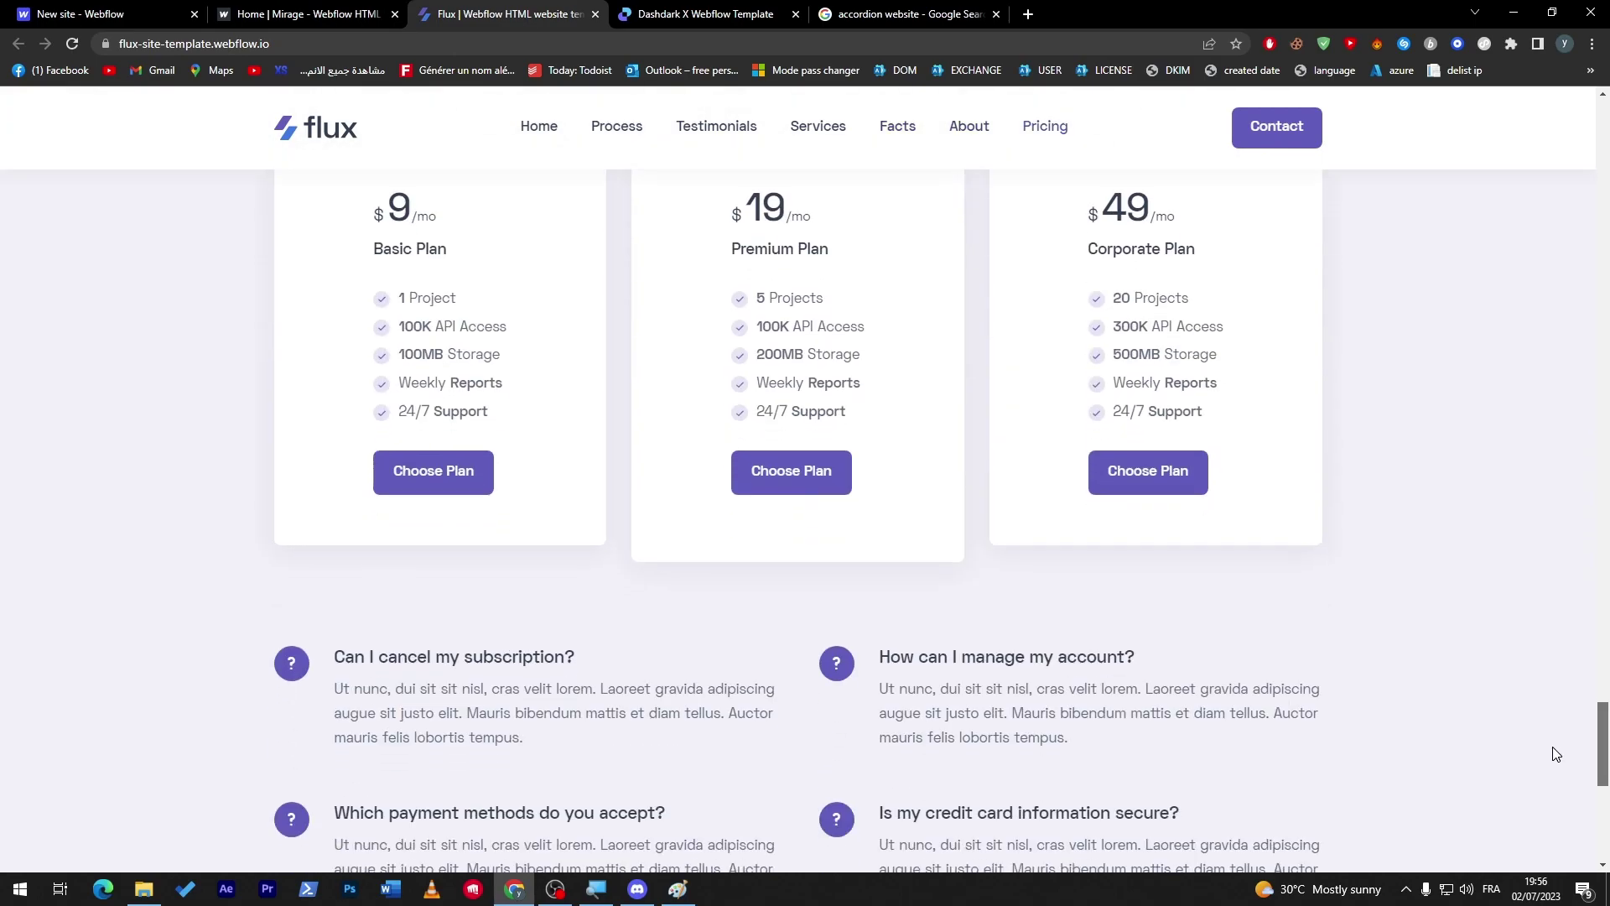
scroll(1560, 763, "up", 5)
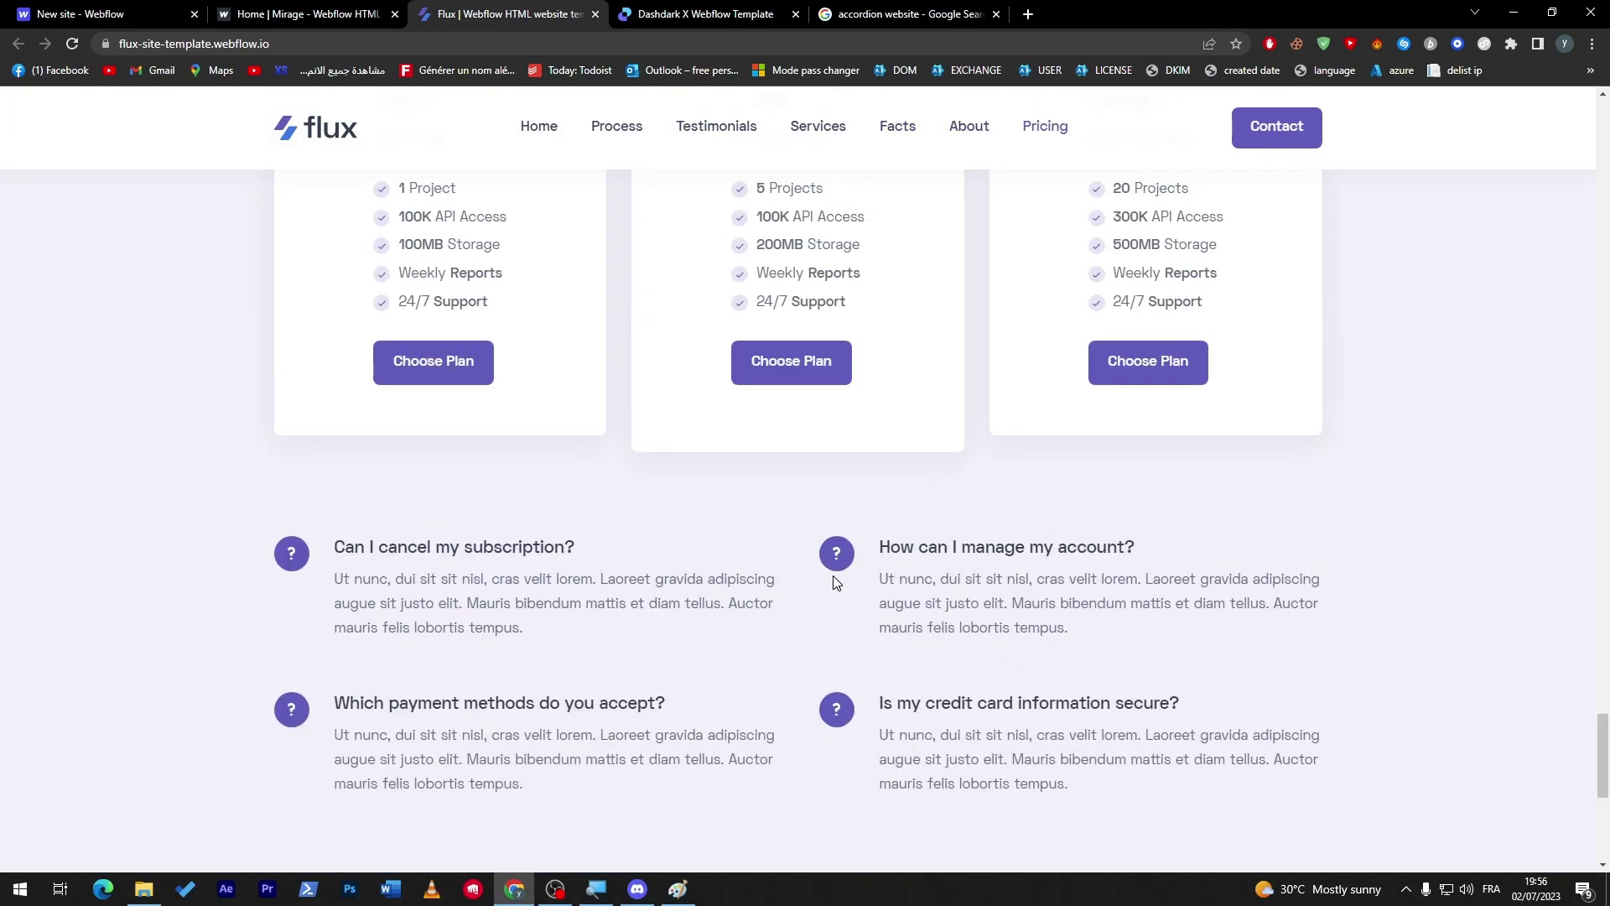
In the Dashdark X preview, browse the Dashboard and Users groups' all-pages views
left_click(671, 13)
scroll(1531, 651, "down", 15)
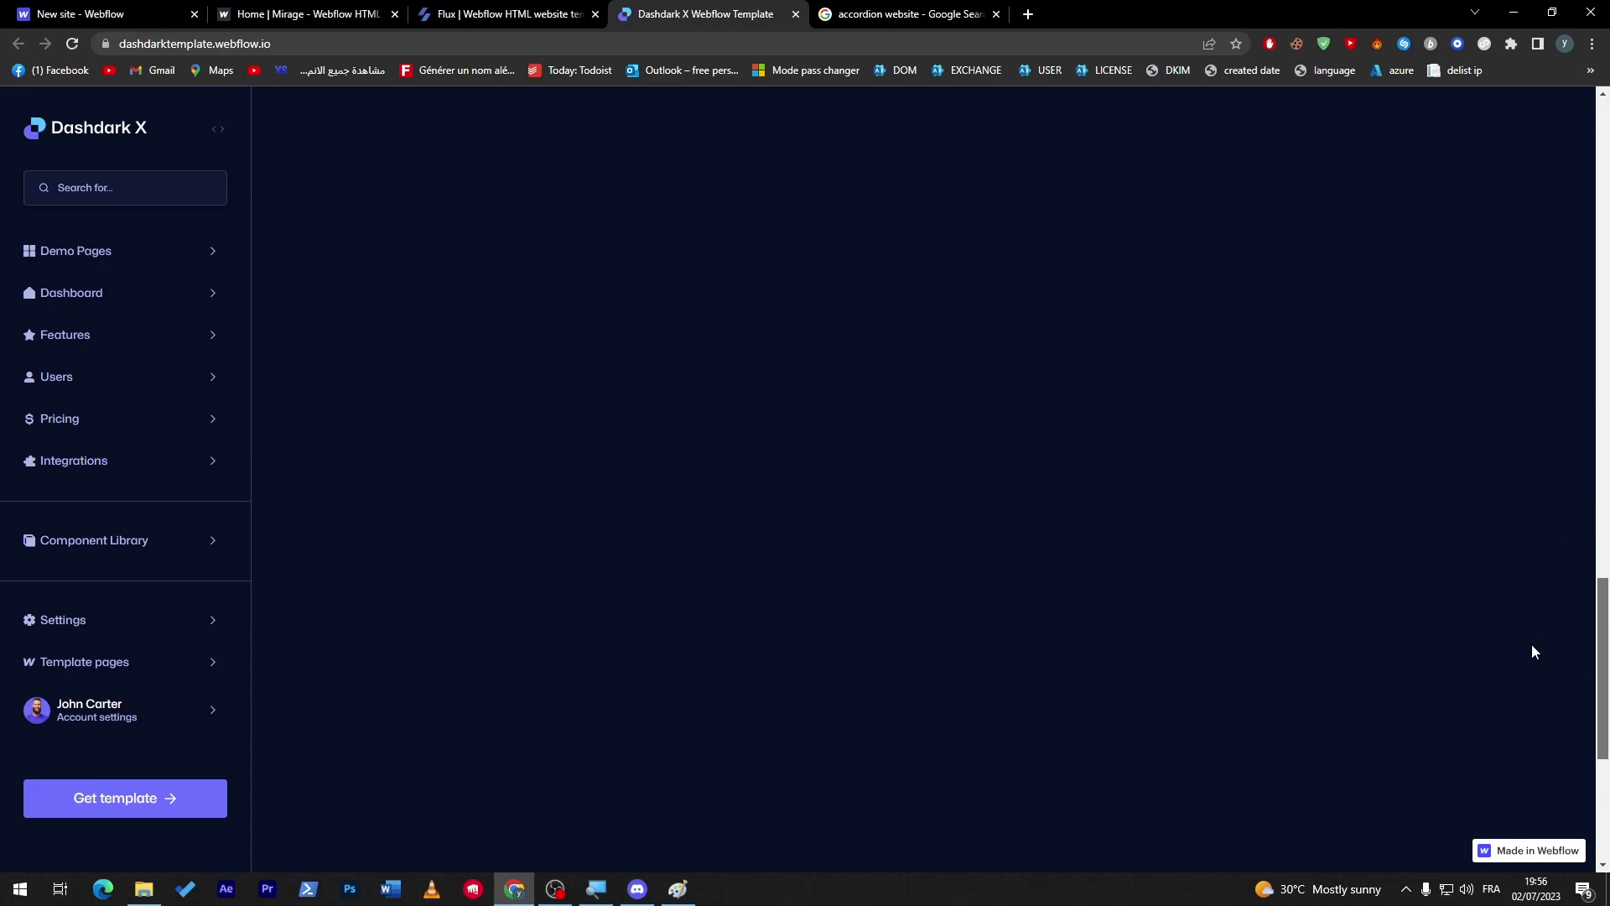
scroll(1538, 688, "down", 5)
left_click_drag(1601, 721, 1598, 126)
left_click(71, 293)
left_click(75, 338)
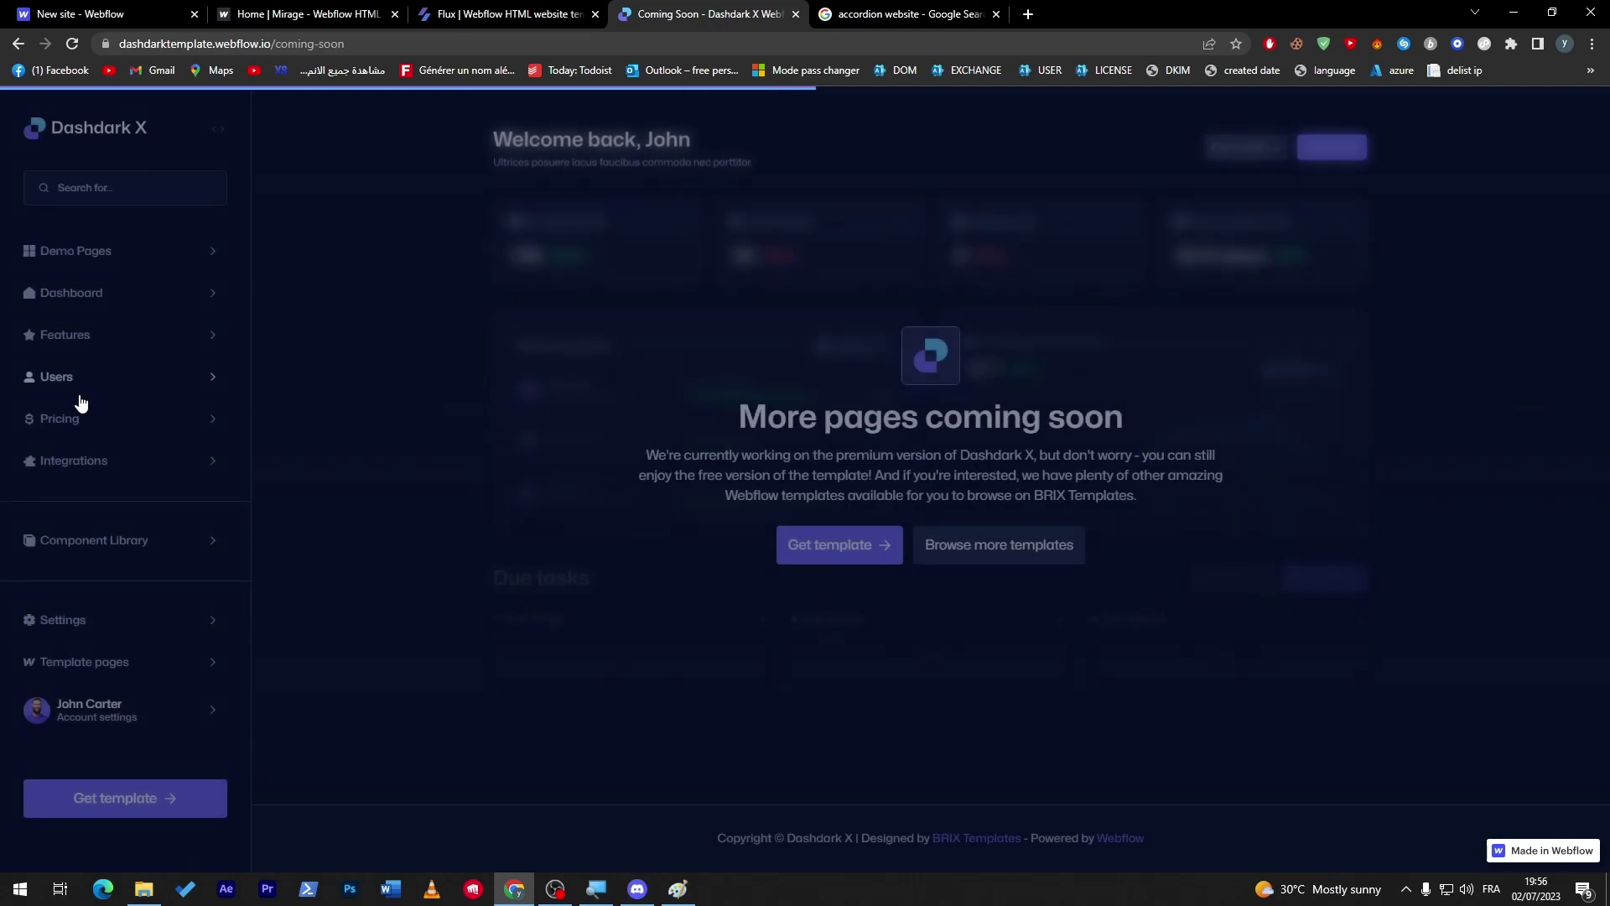
left_click(59, 379)
left_click(65, 423)
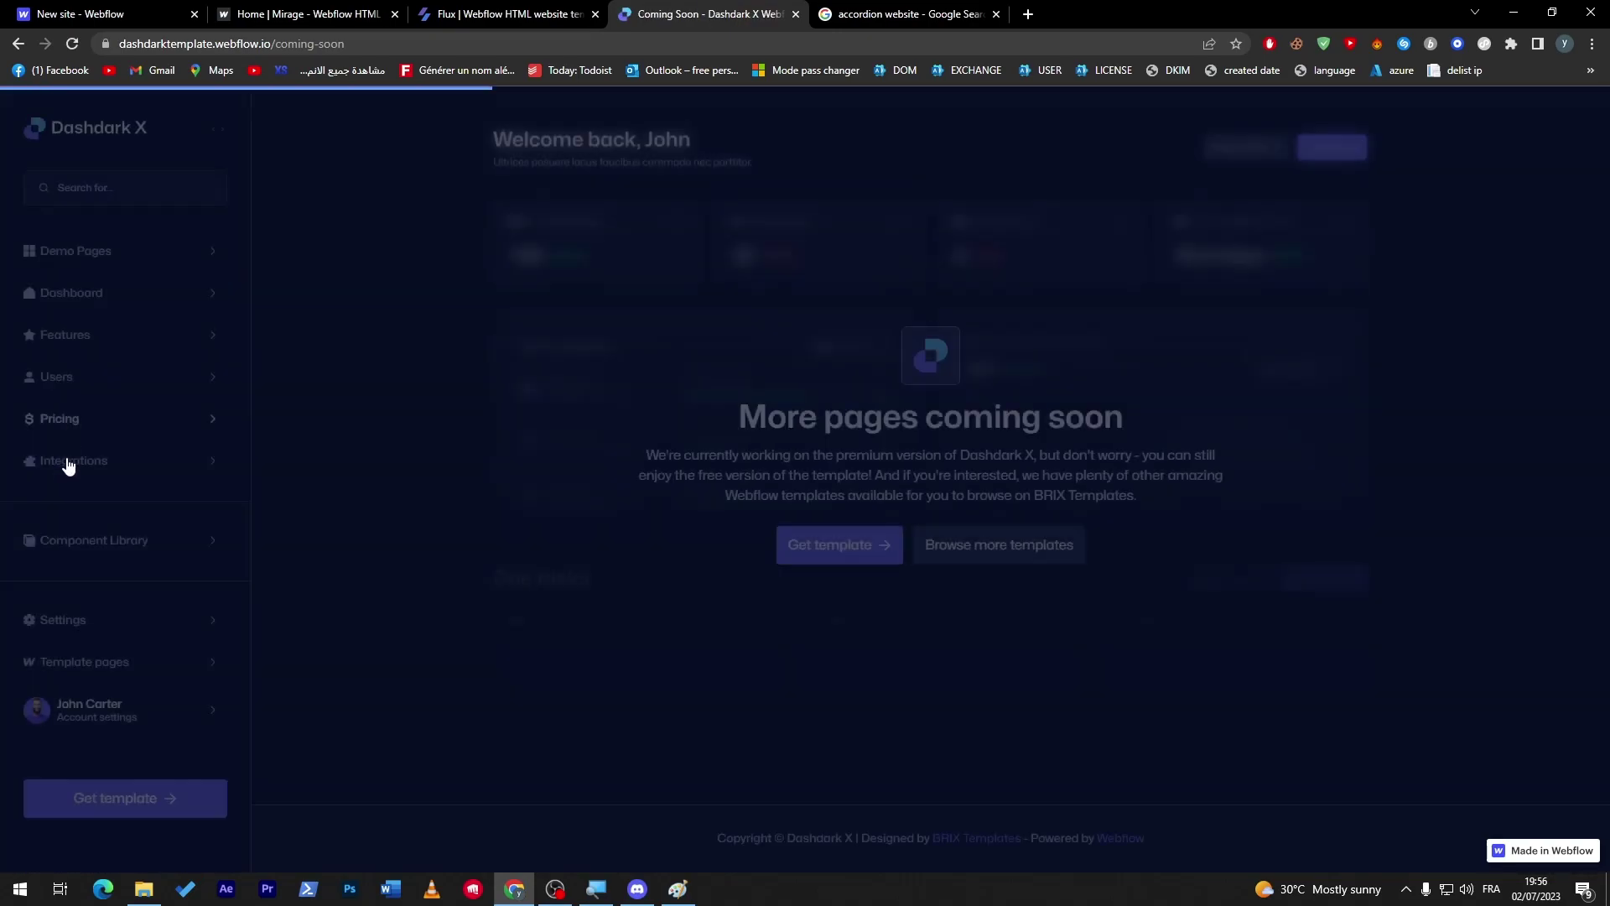
Expand Demo Pages, open the Reports page and scroll through its revenue and sessions charts
left_click(69, 462)
left_click(63, 256)
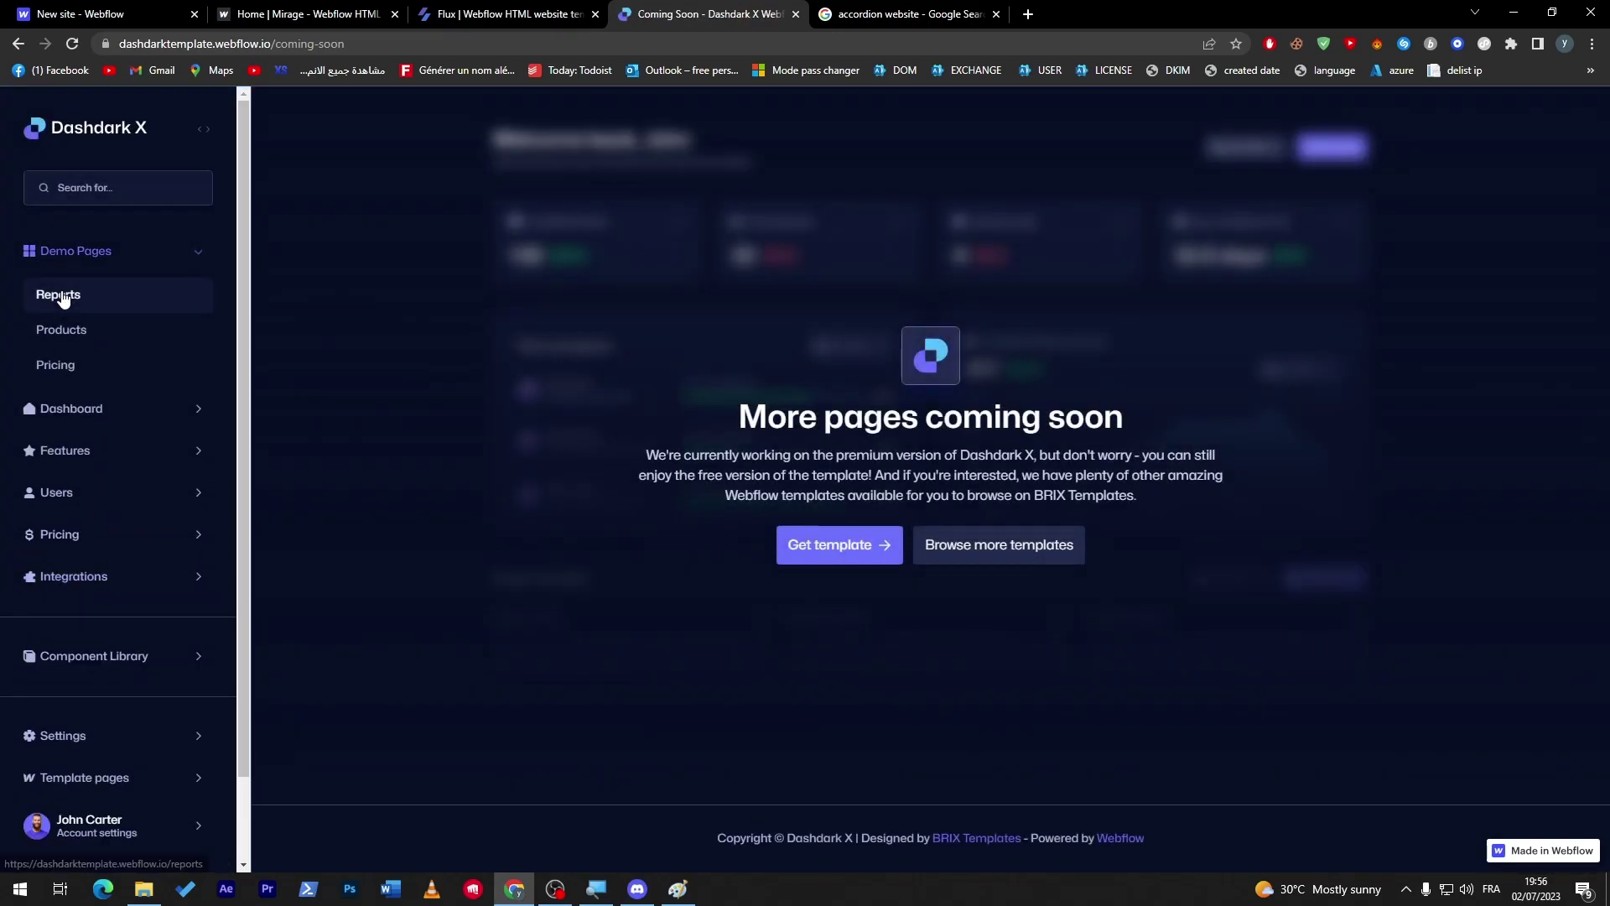
left_click(58, 302)
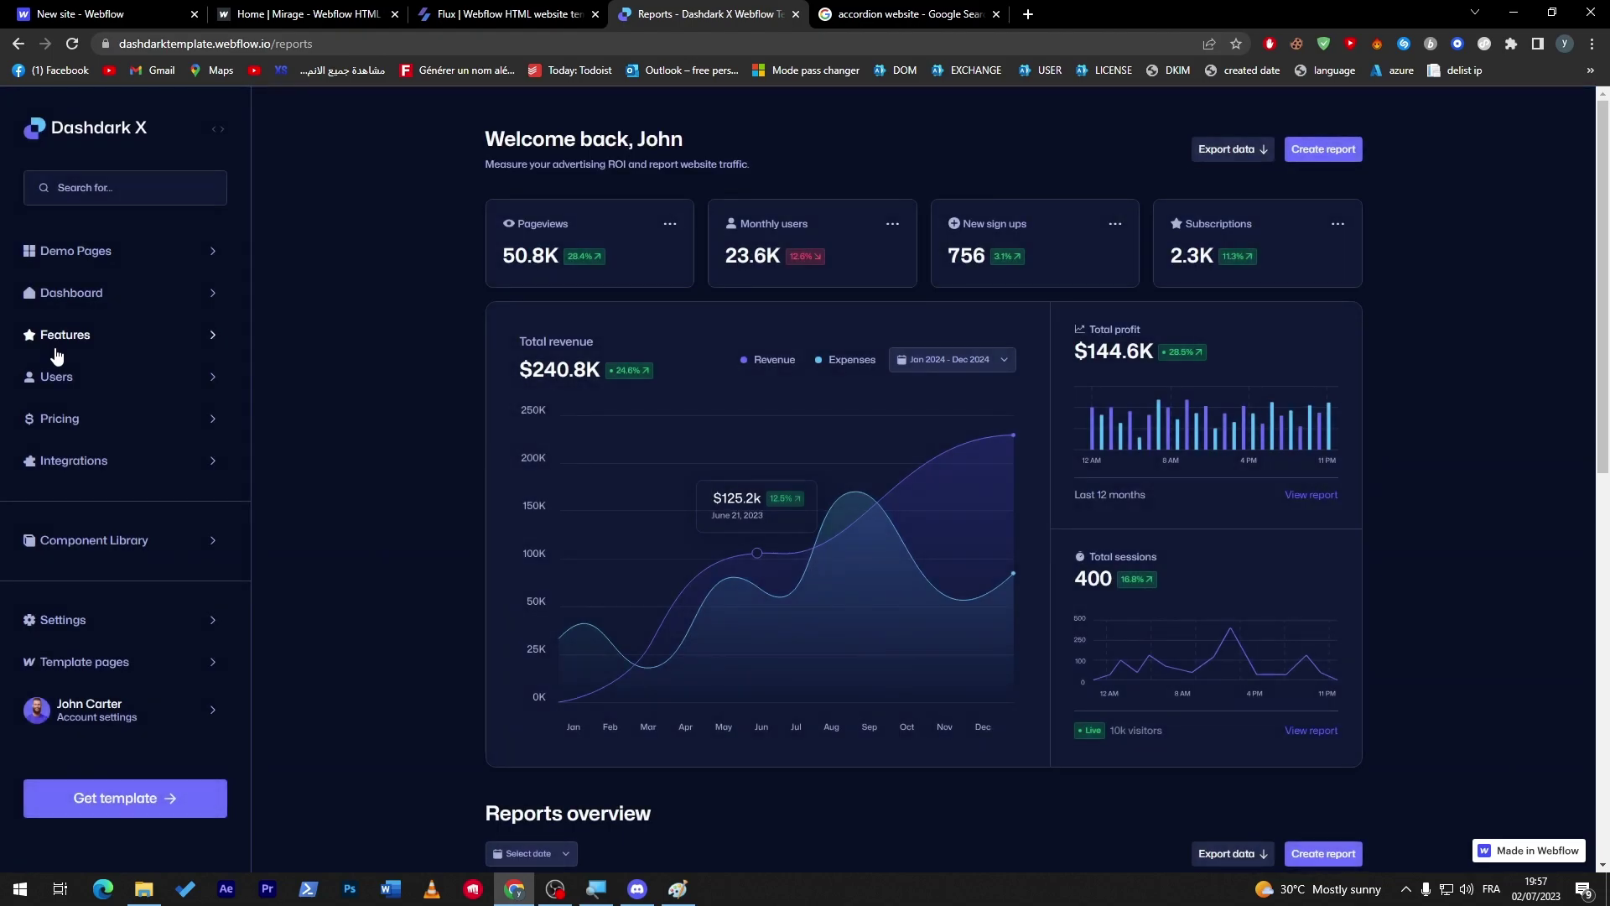
scroll(457, 382, "down", 7)
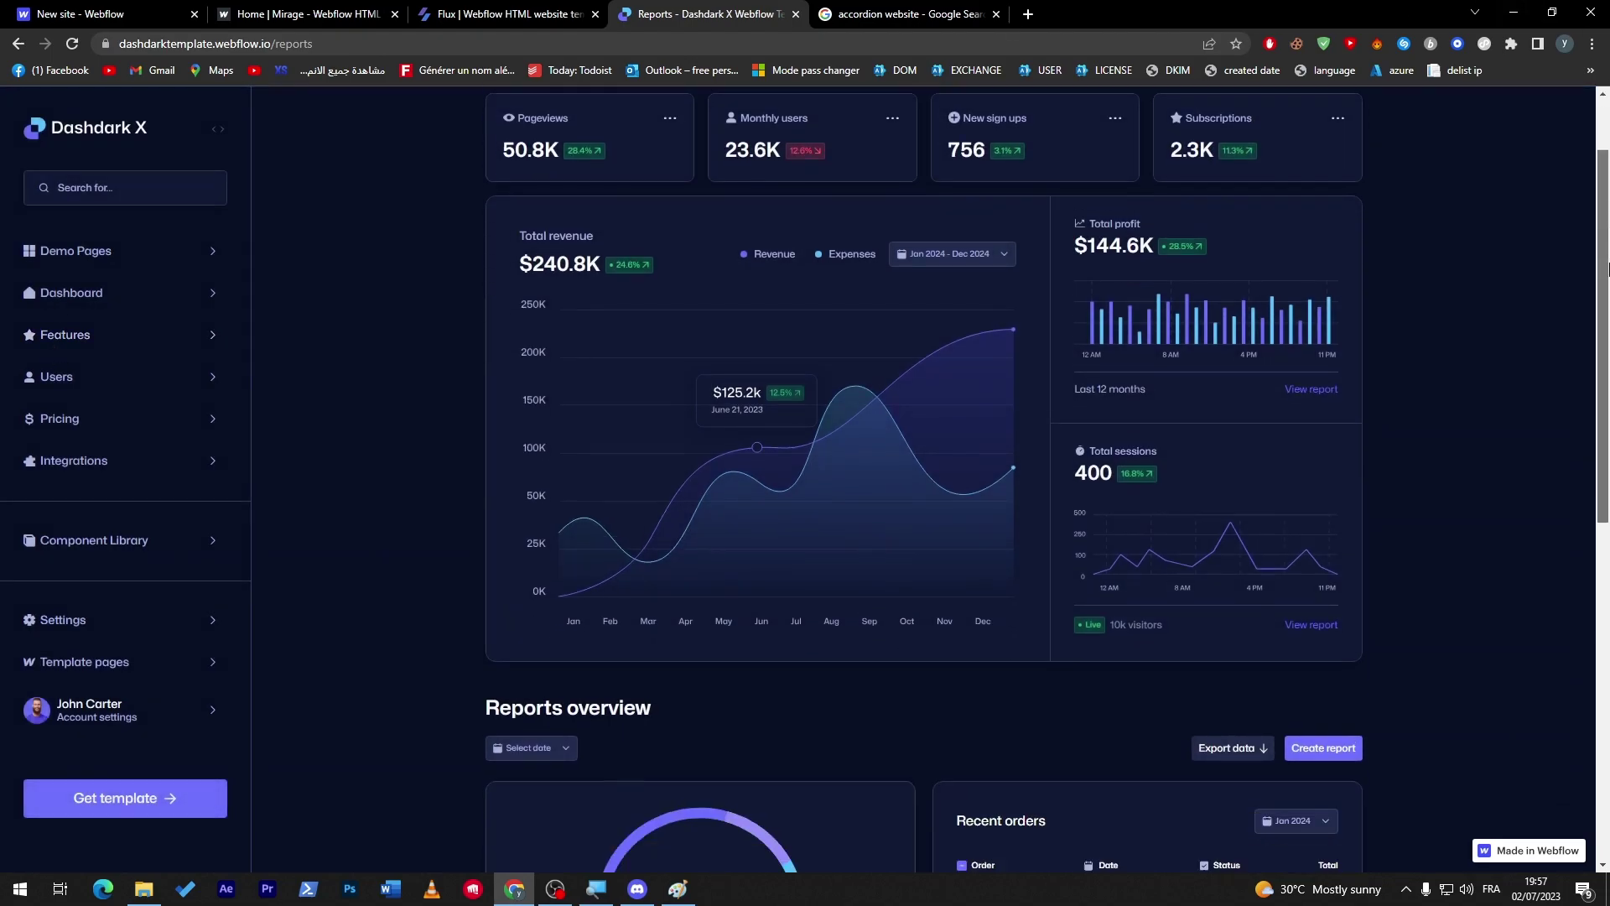
Go back from the template gallery to the Sites dashboard and open the first site card's Designer
left_click(179, 12)
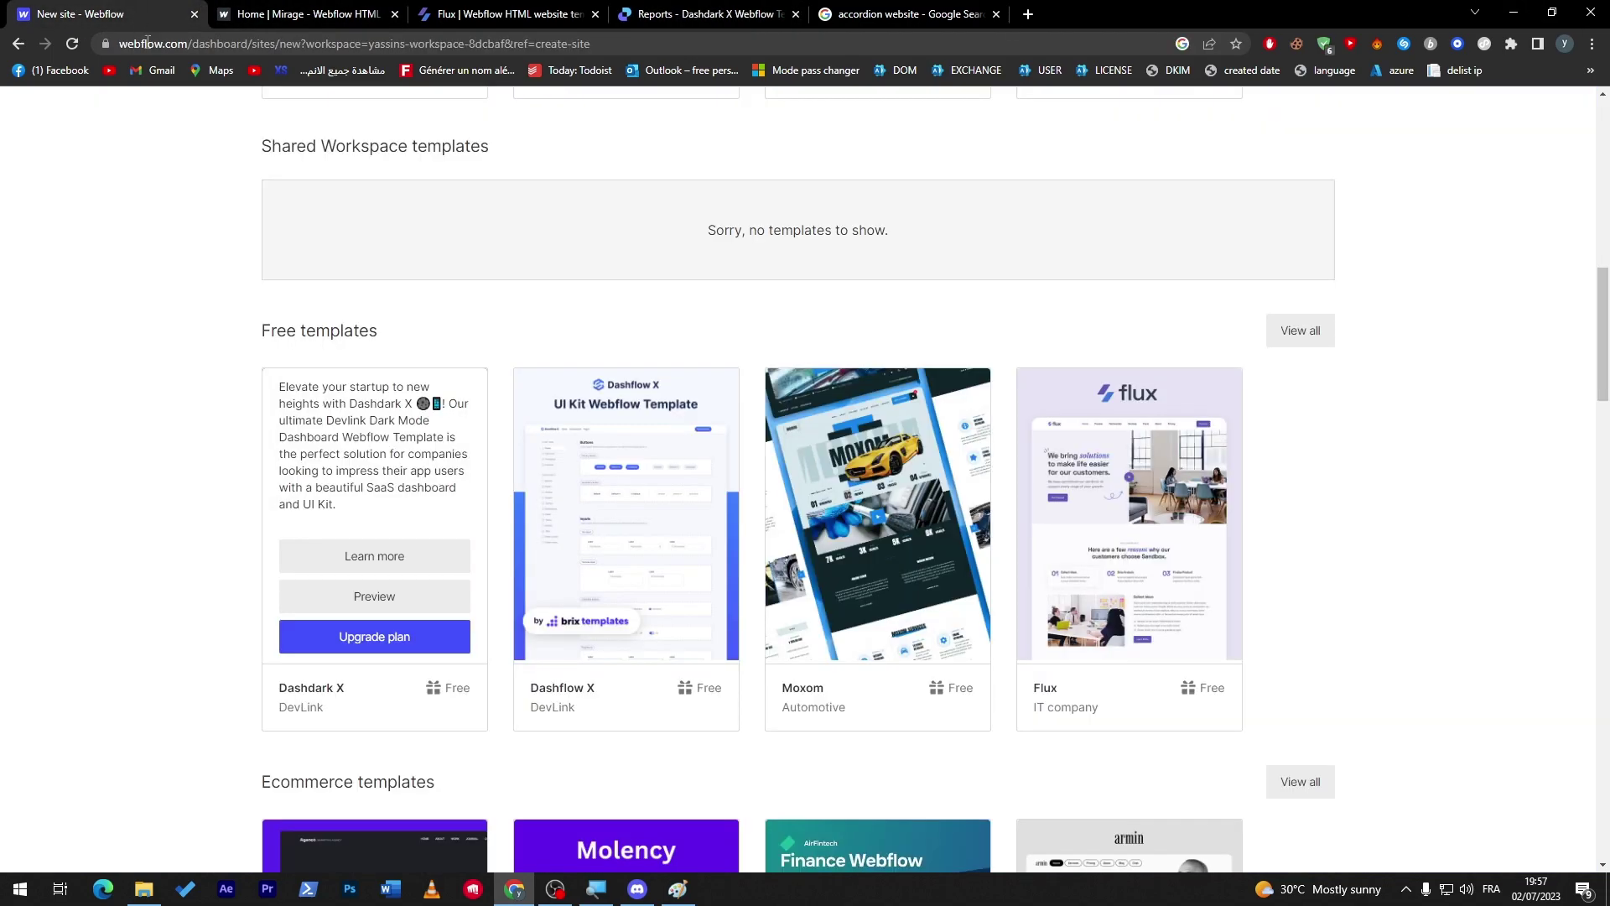
left_click_drag(1606, 339, 1607, 359)
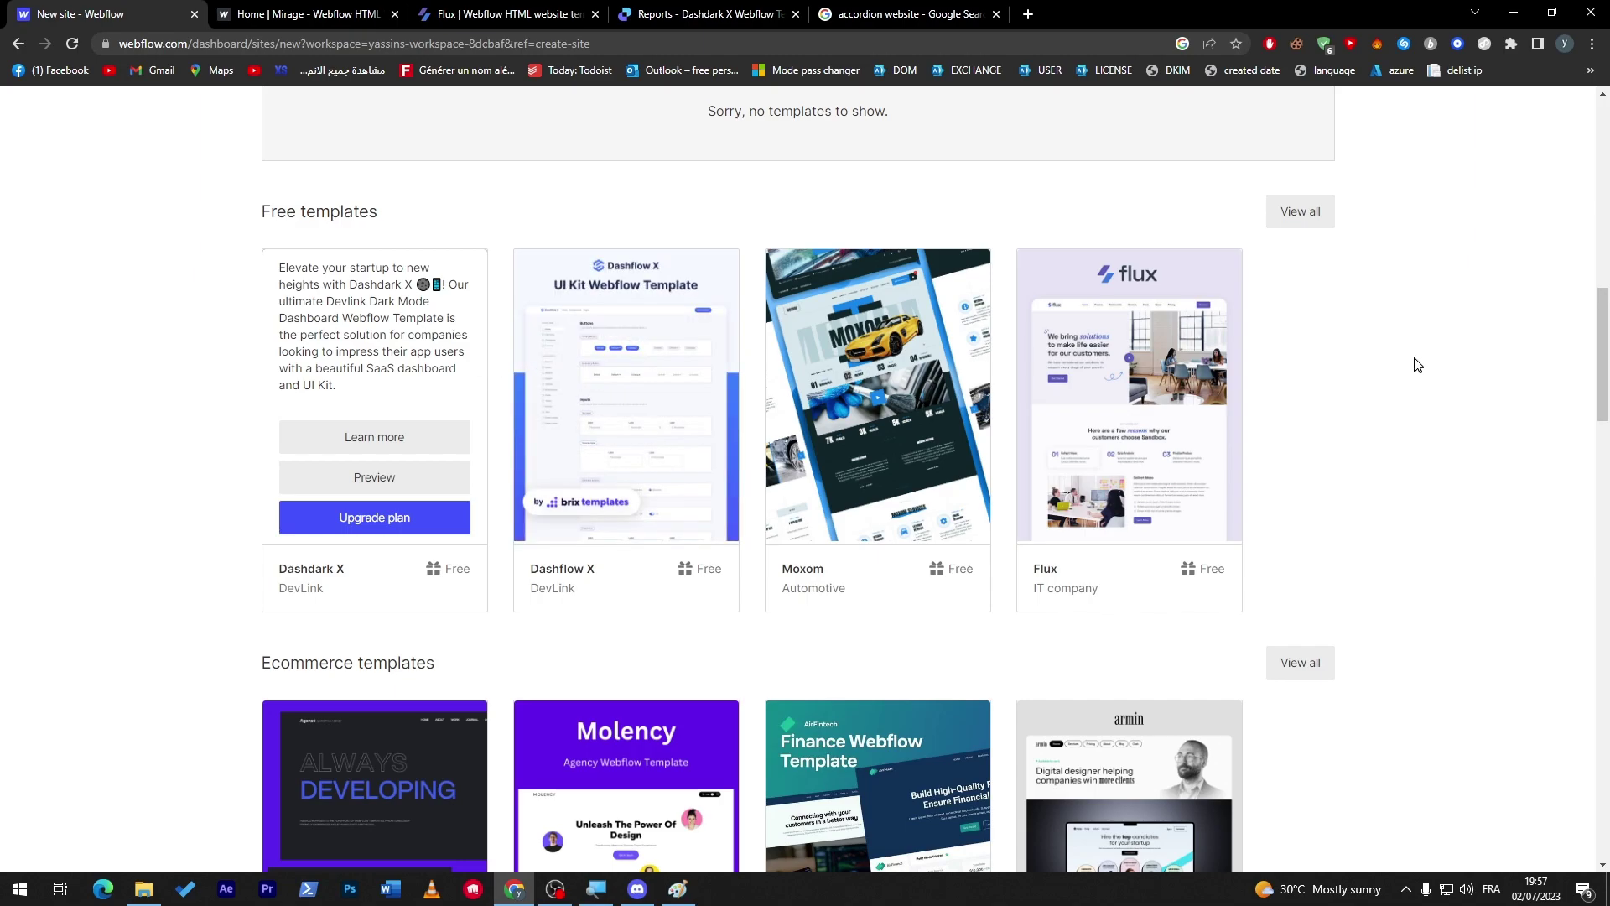
left_click_drag(1602, 331, 1600, 170)
left_click(16, 44)
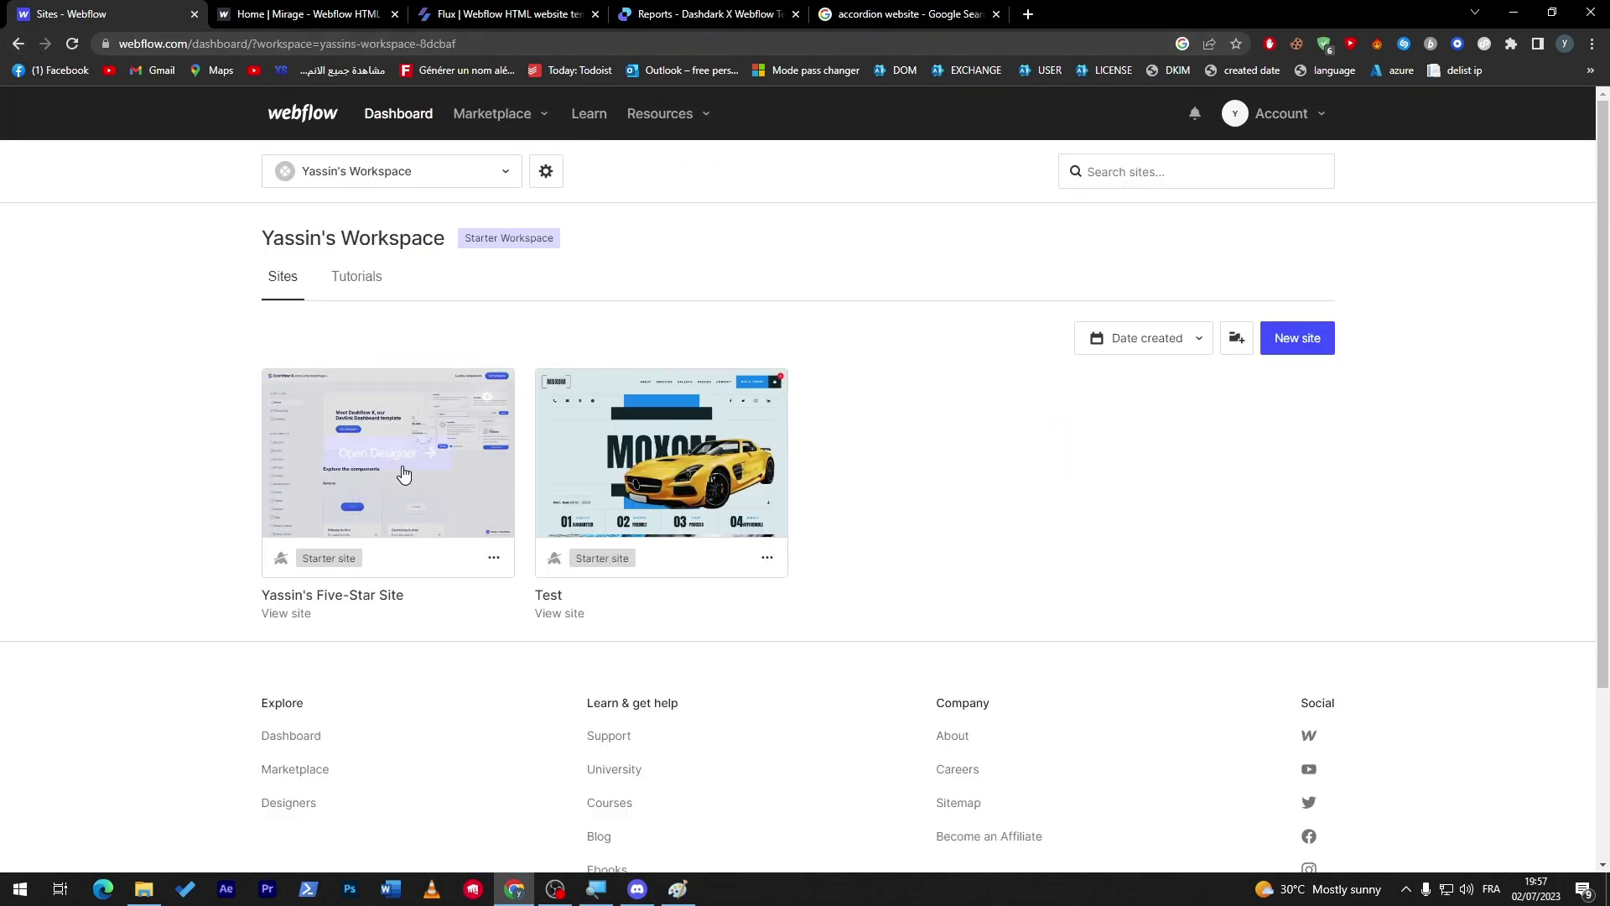
left_click(374, 463)
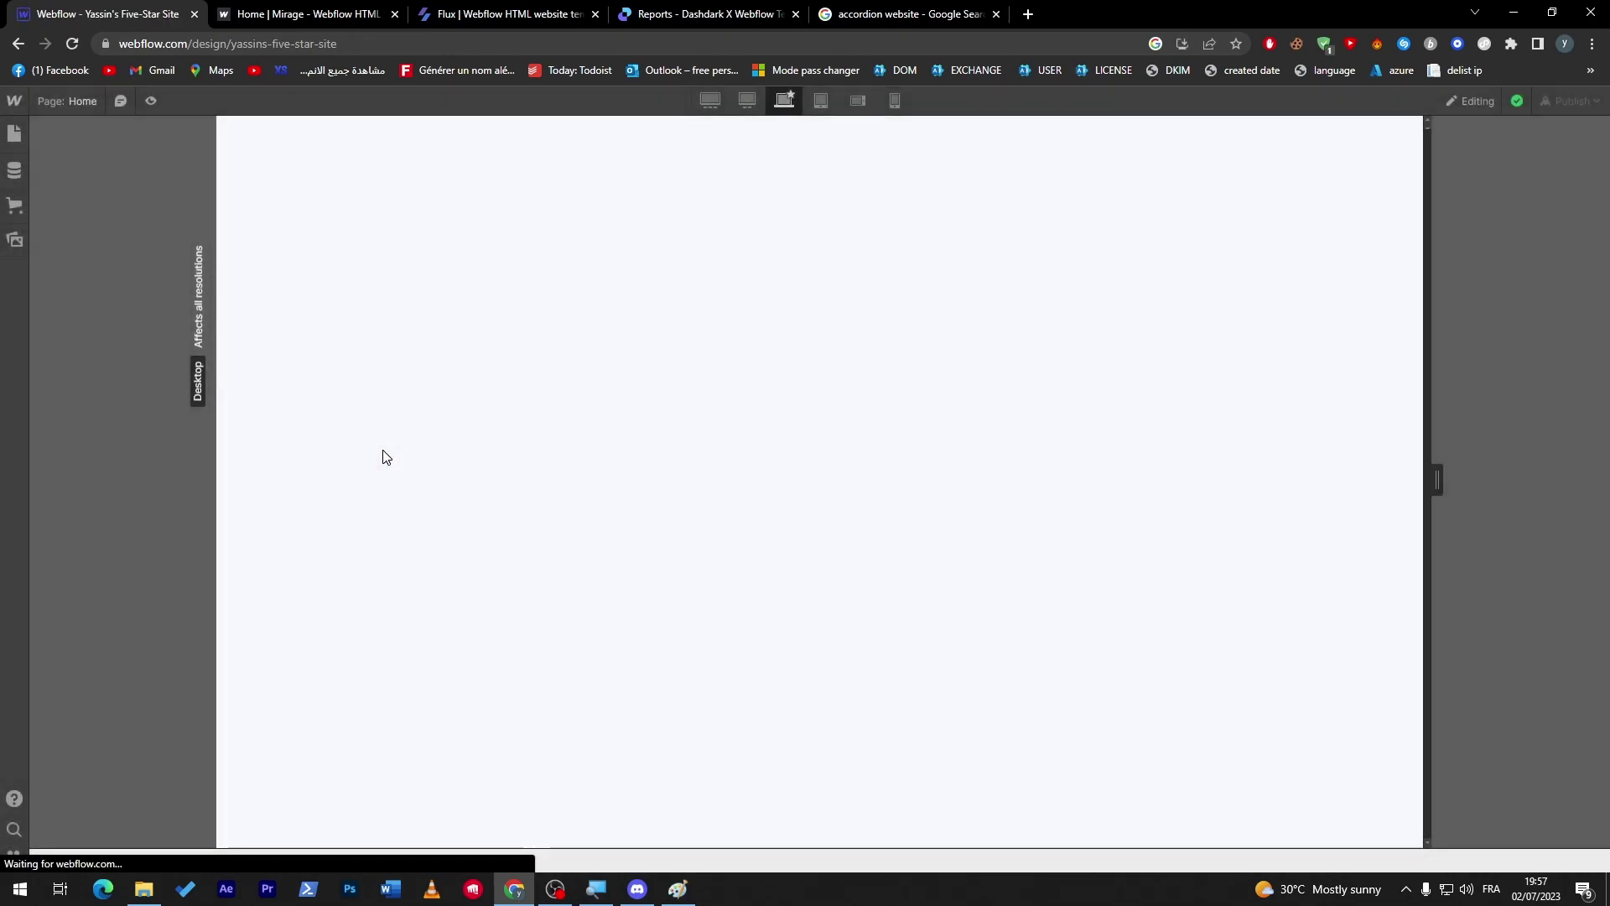
Scroll to the Home page bottom and drag a Section from the Add panel above the footer
right_click(384, 456)
left_click(1186, 461)
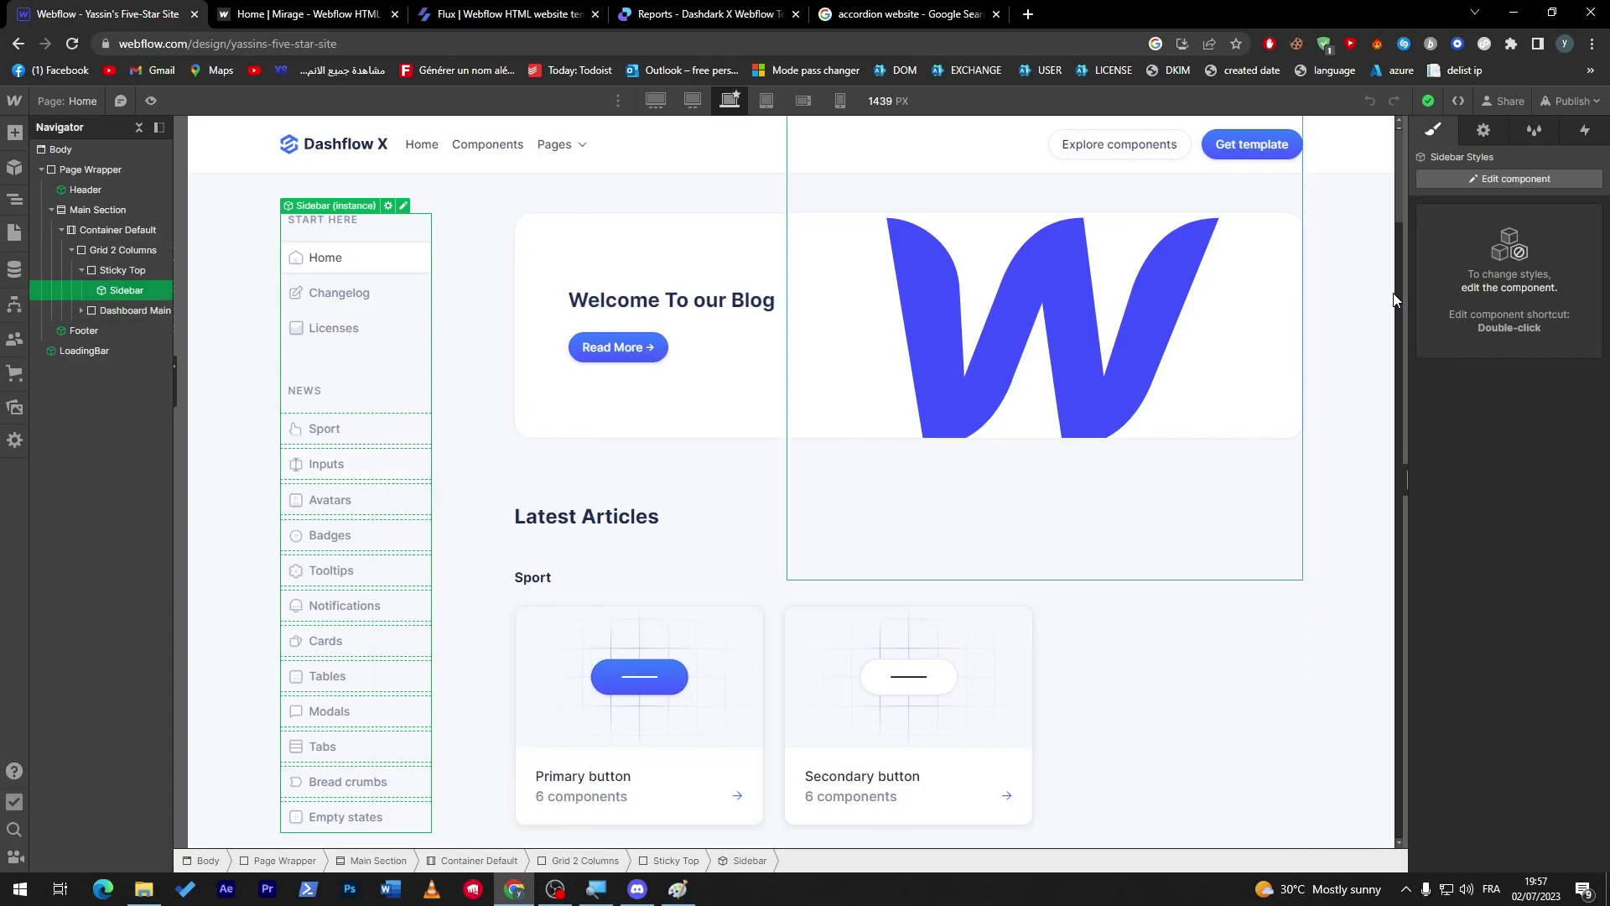
scroll(1337, 763, "down", 15)
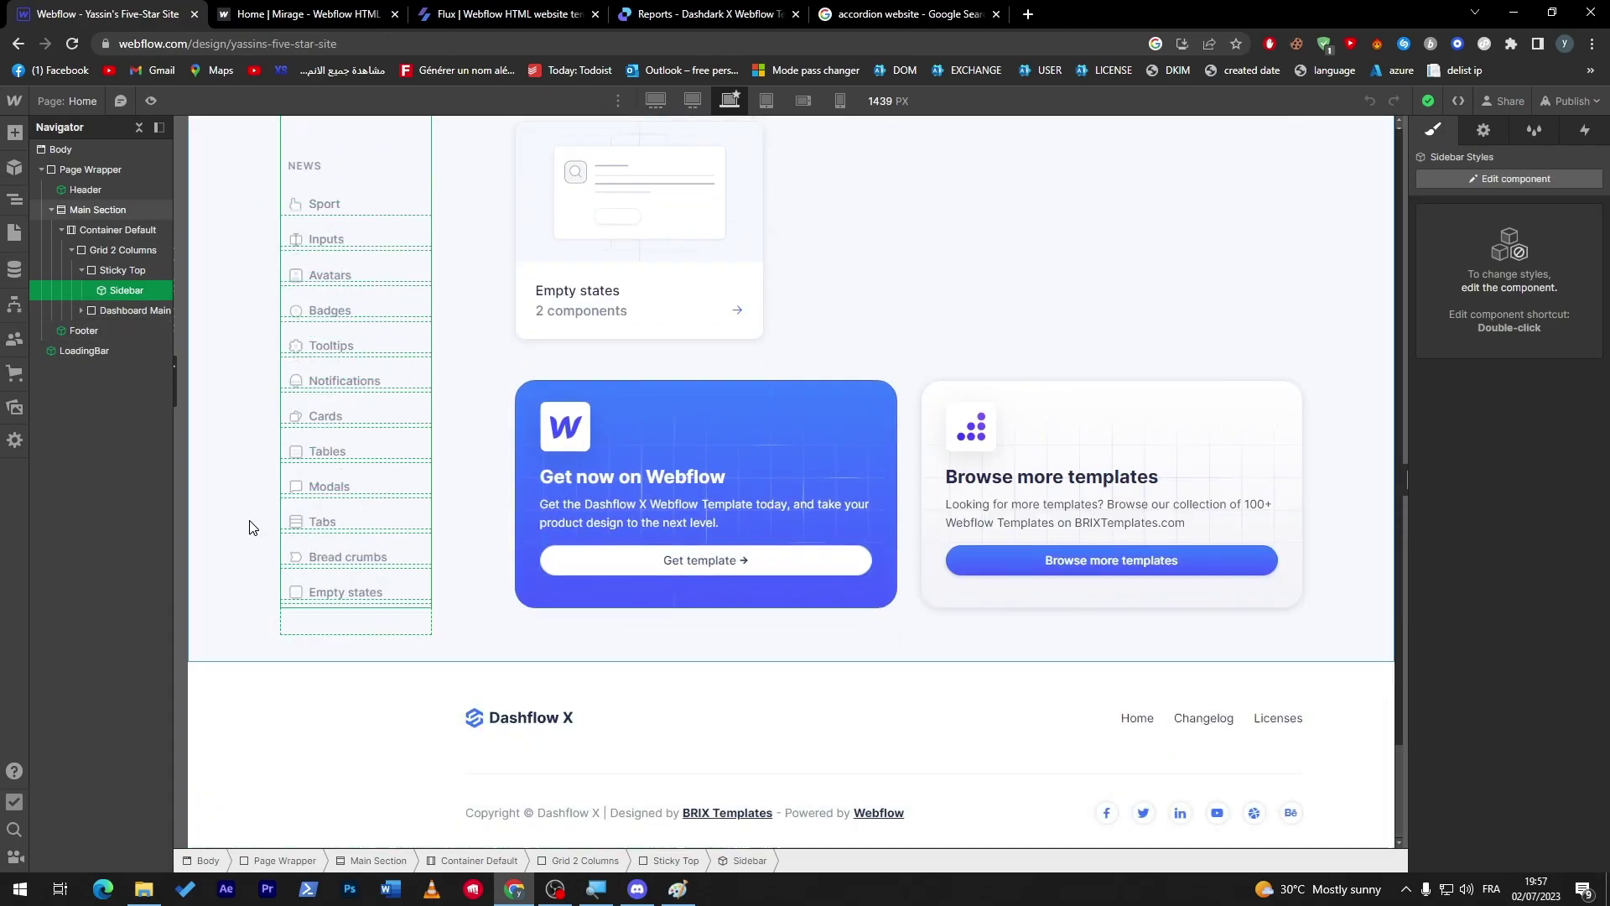
left_click(15, 133)
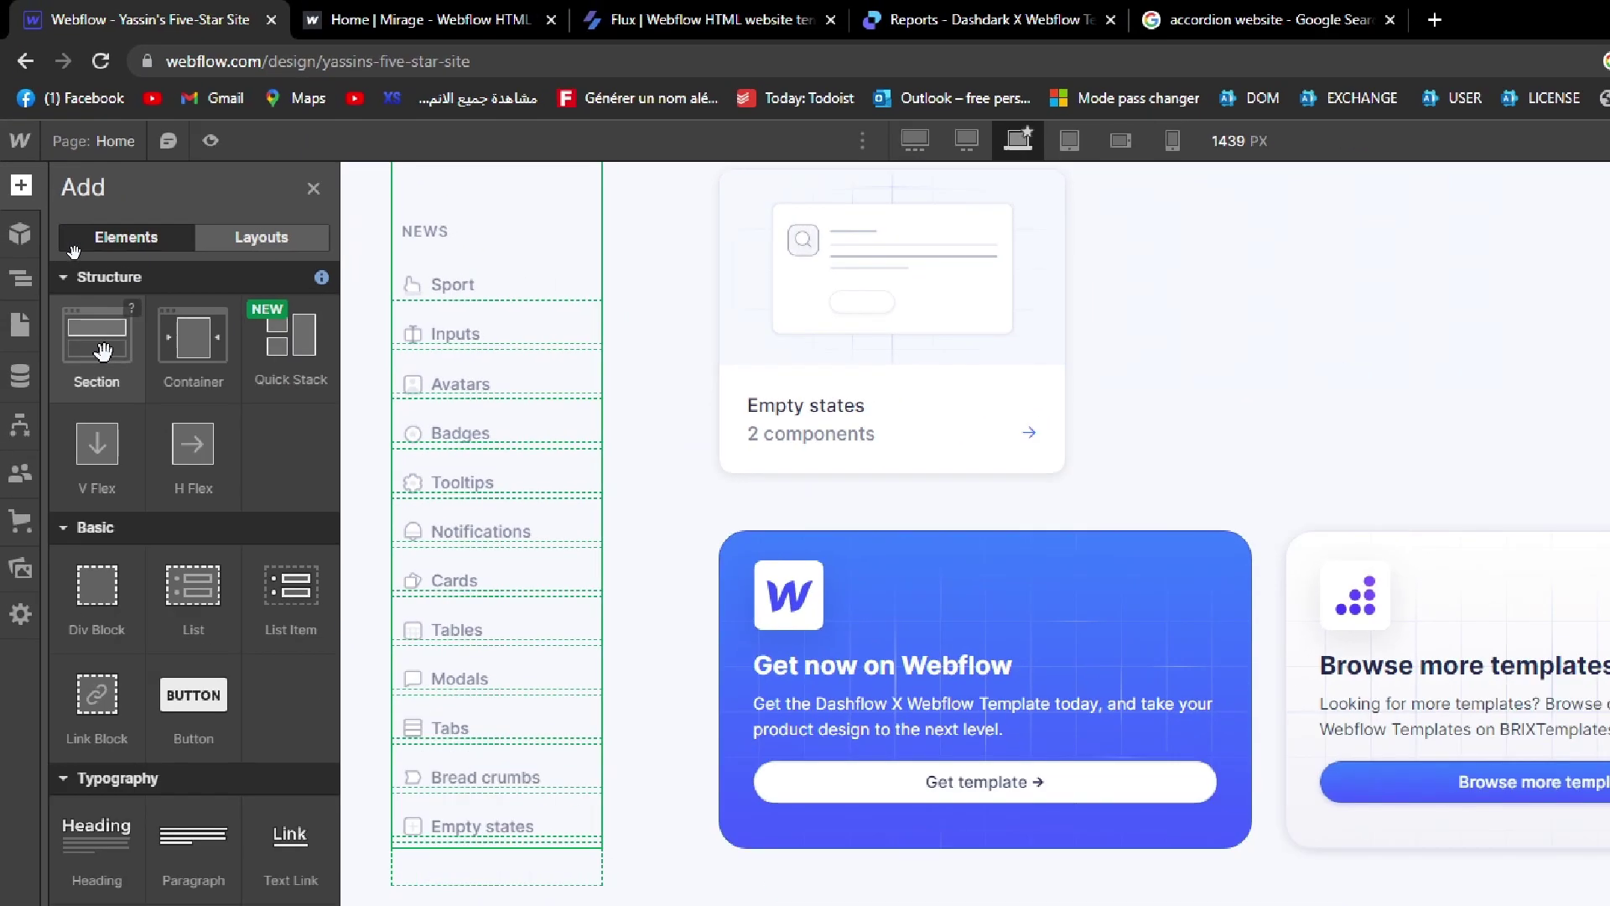
left_click_drag(103, 350, 591, 656)
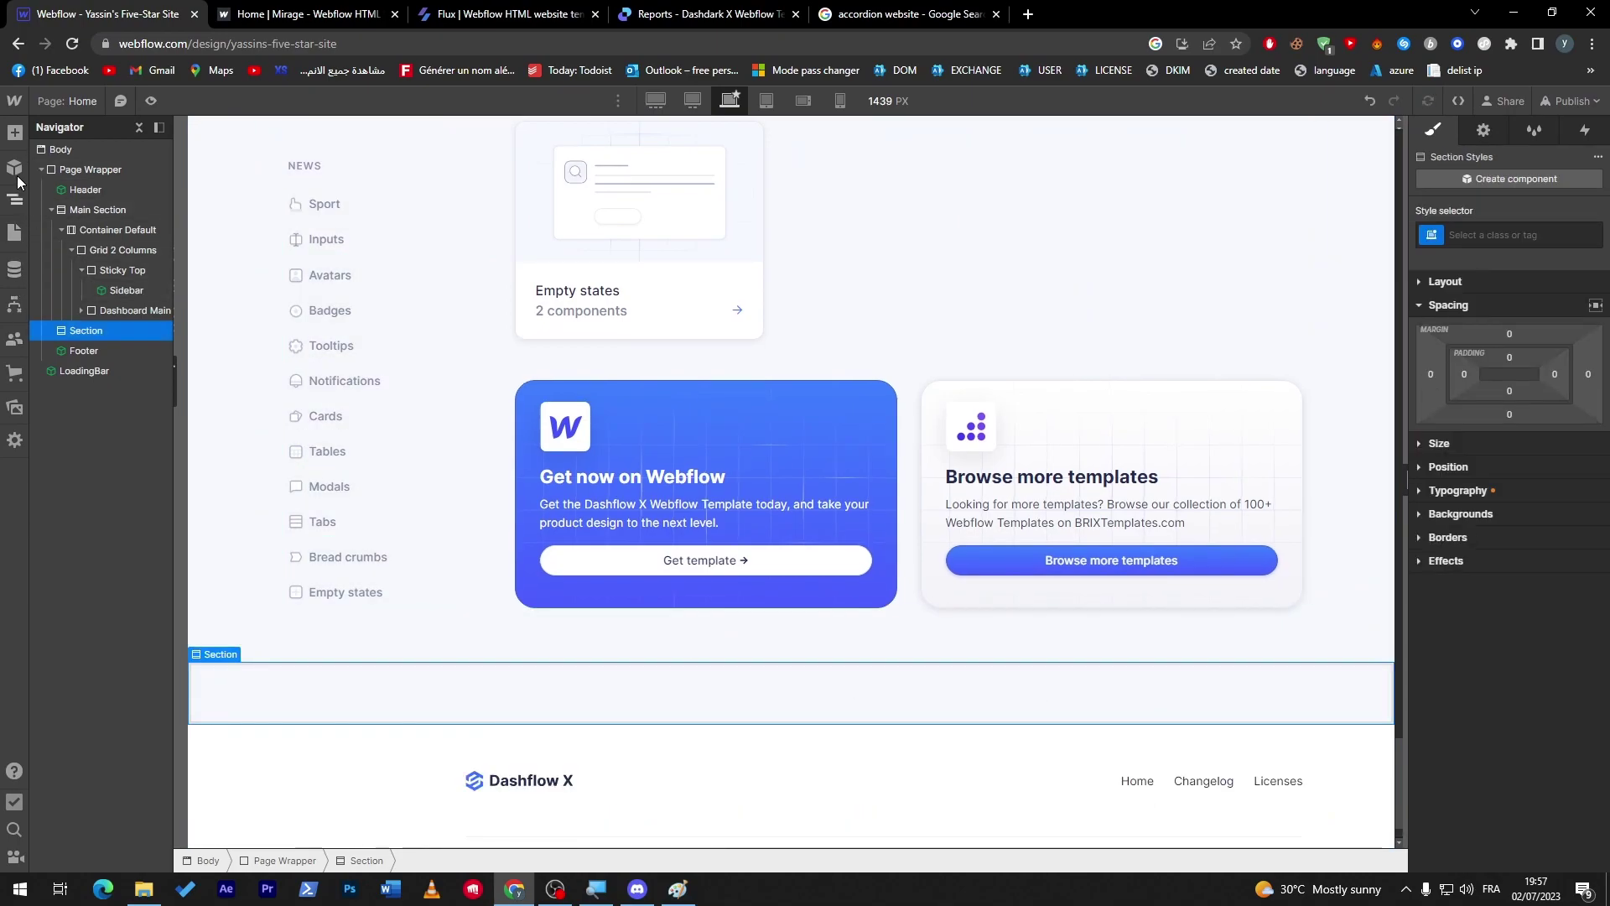
left_click(16, 134)
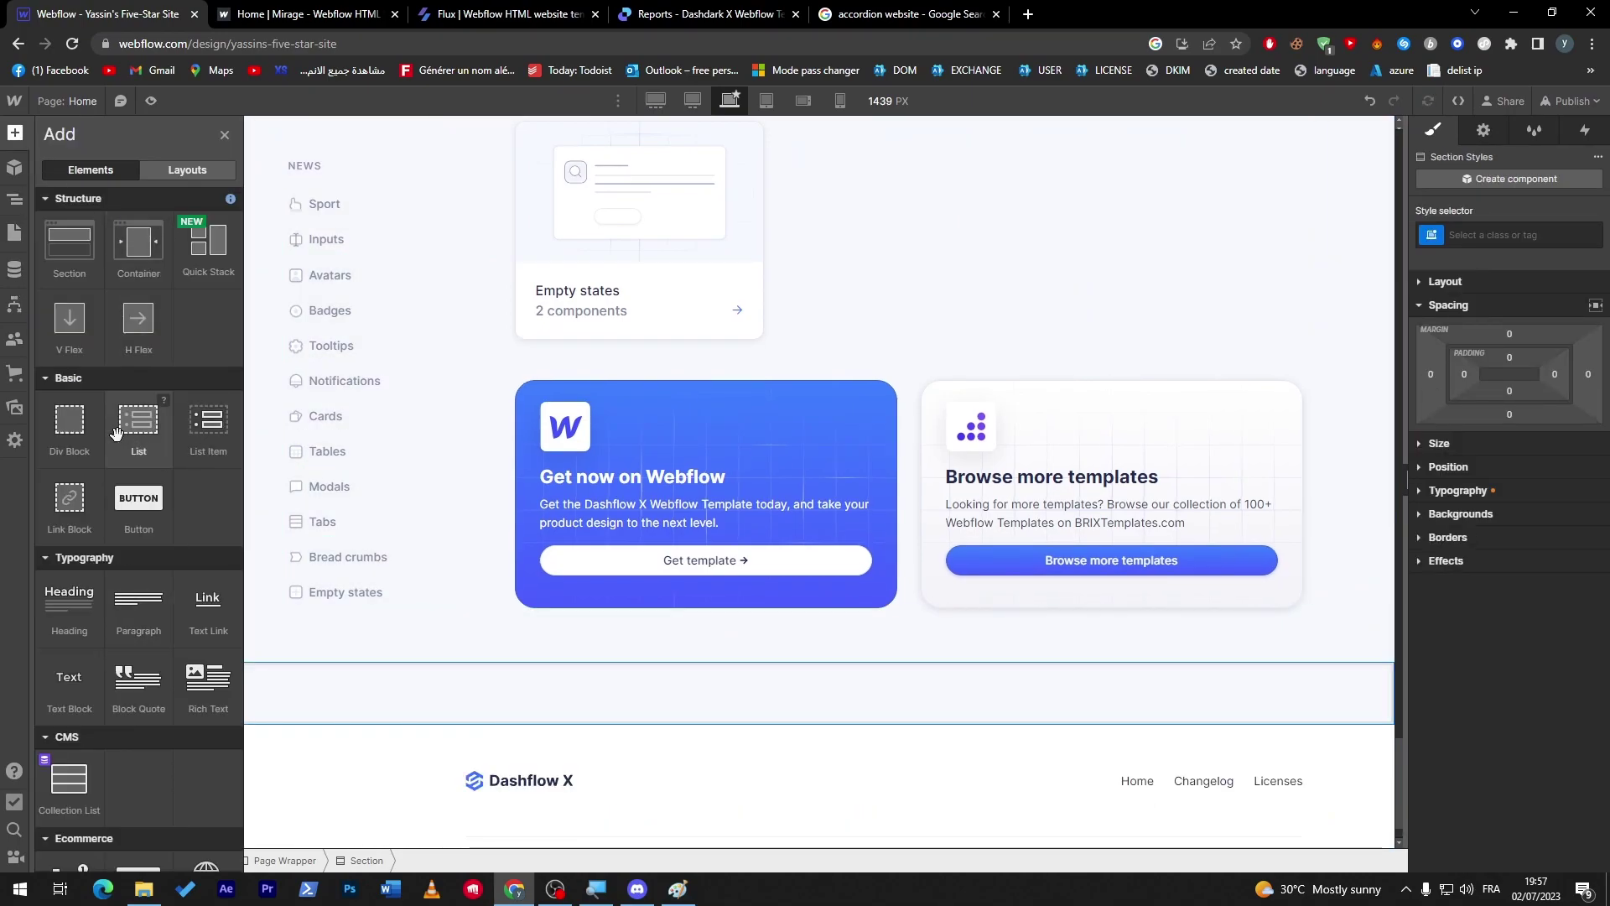
left_click_drag(138, 419, 431, 697)
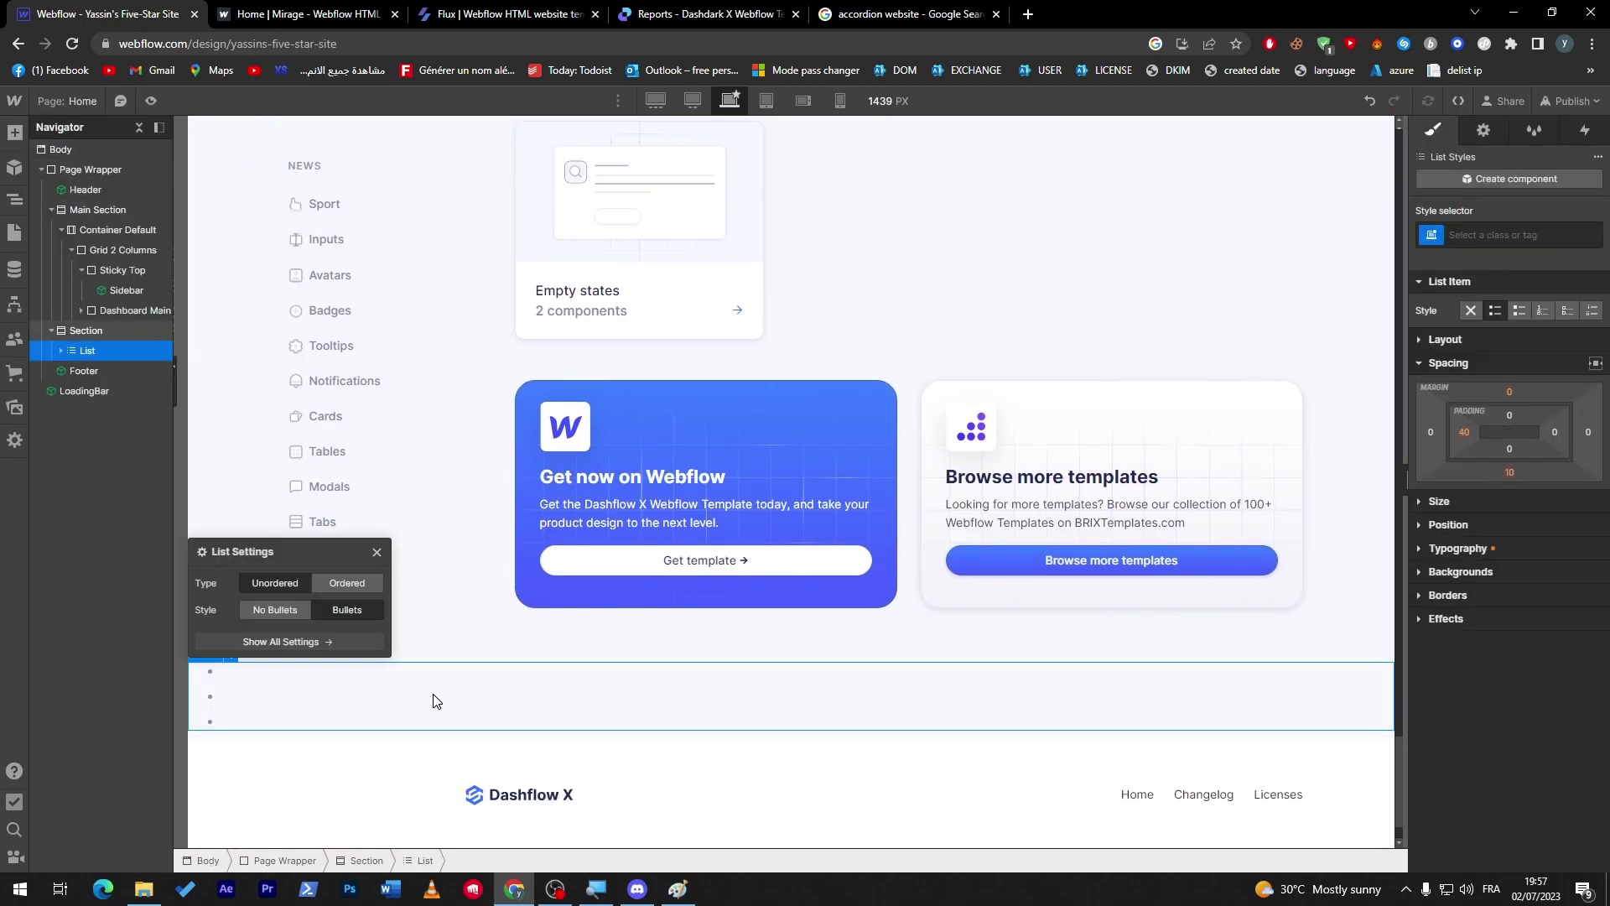
left_click(16, 134)
left_click_drag(141, 496, 306, 678)
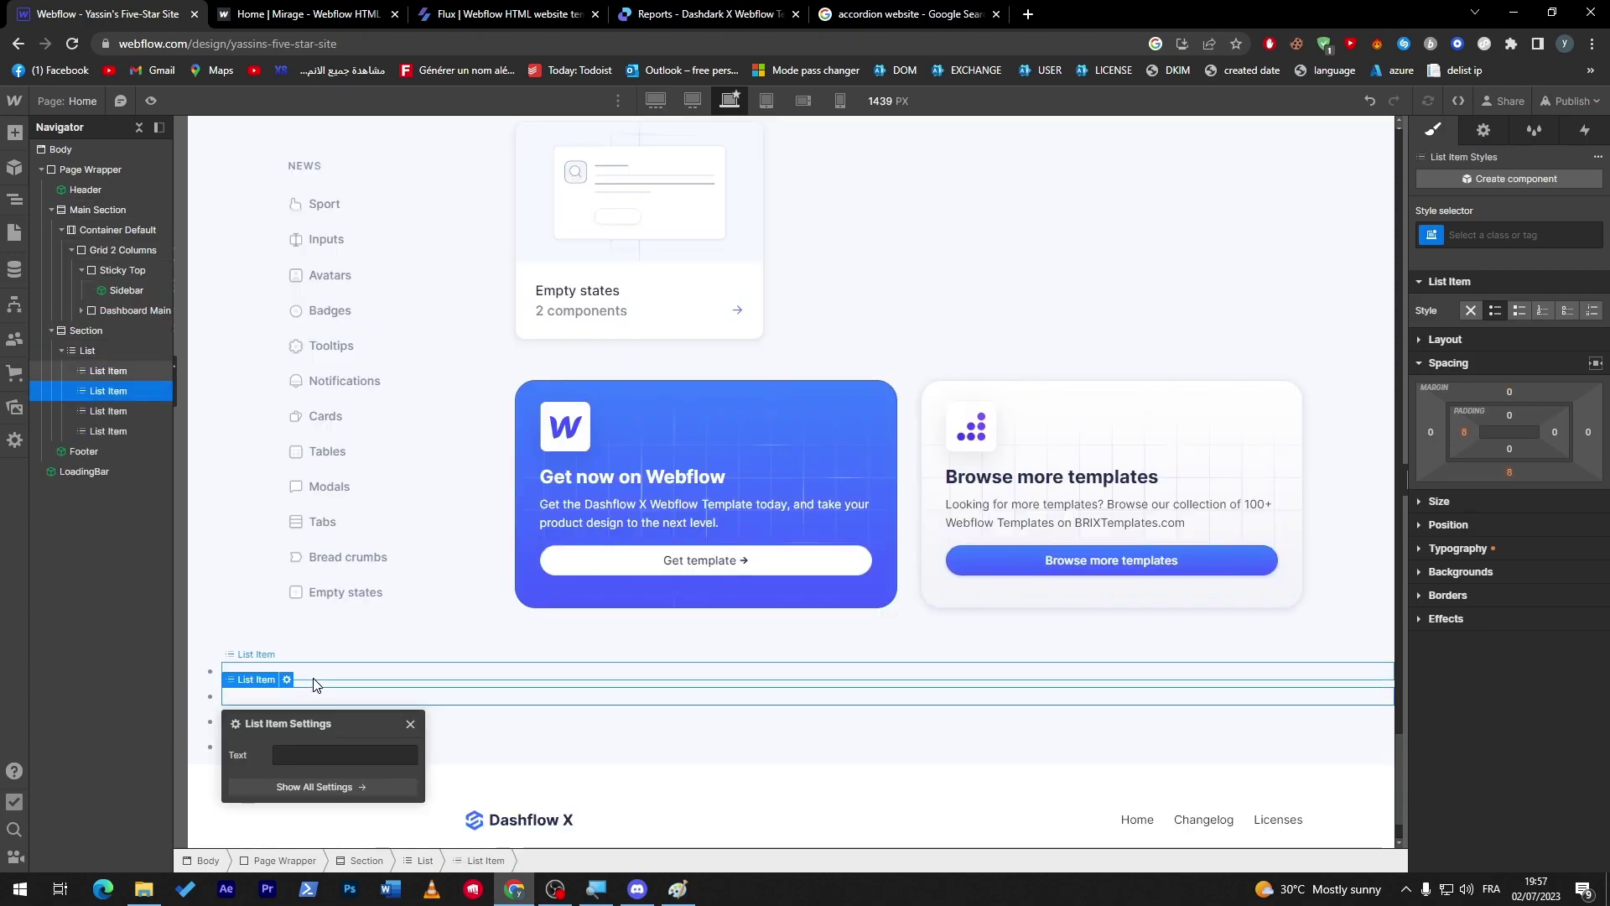
double_click(294, 675)
type("E")
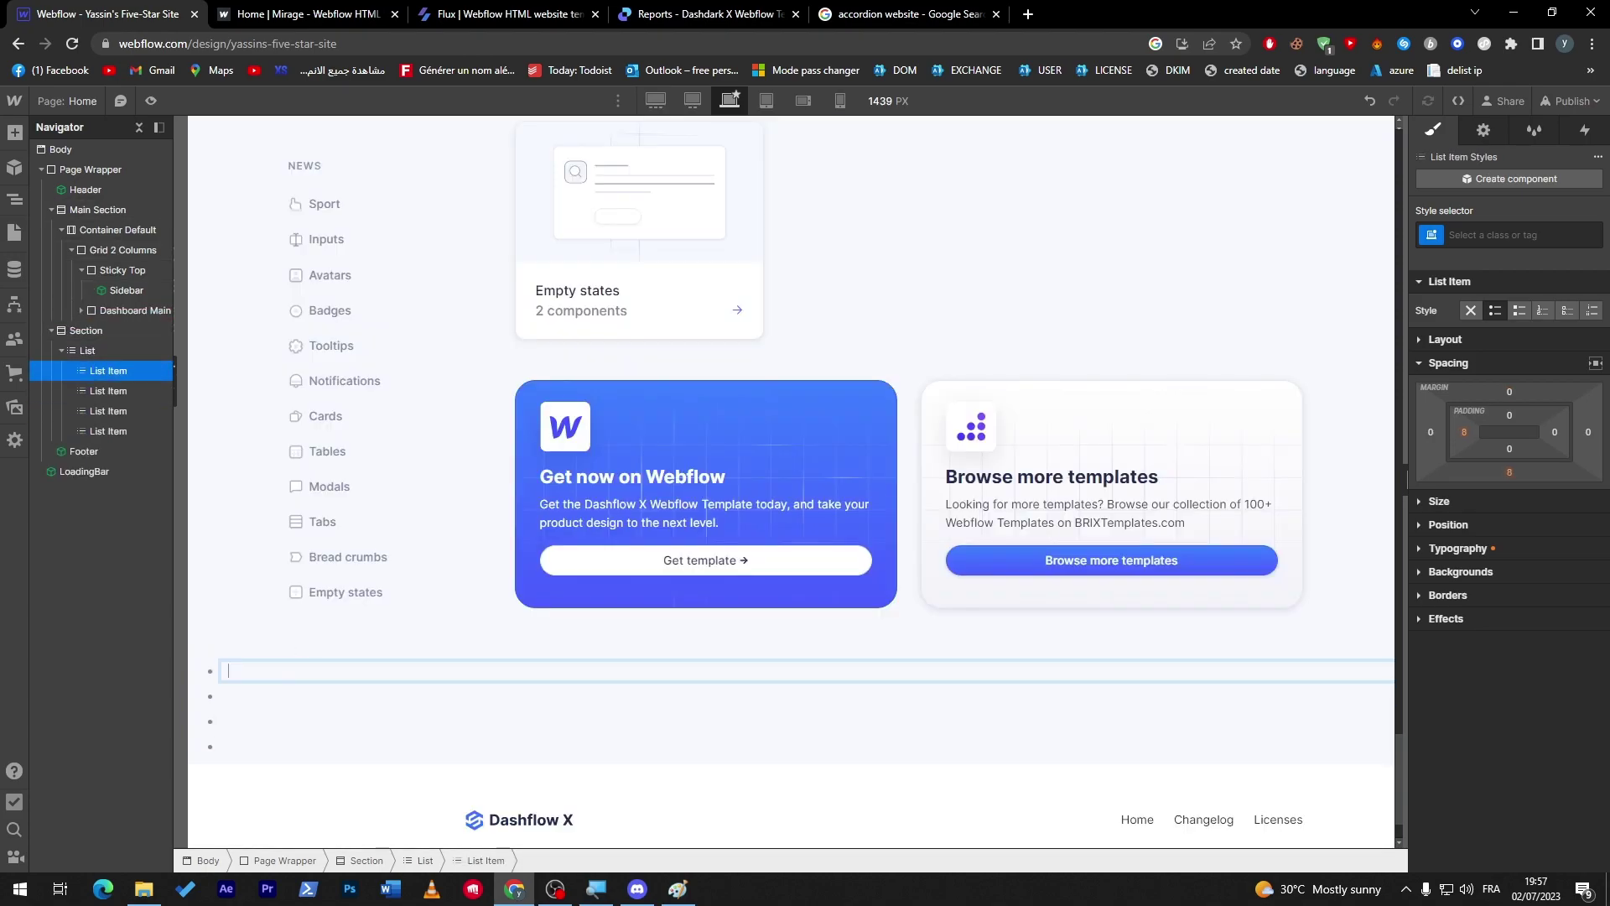
type("REZRZEREZREZR")
key("Escape")
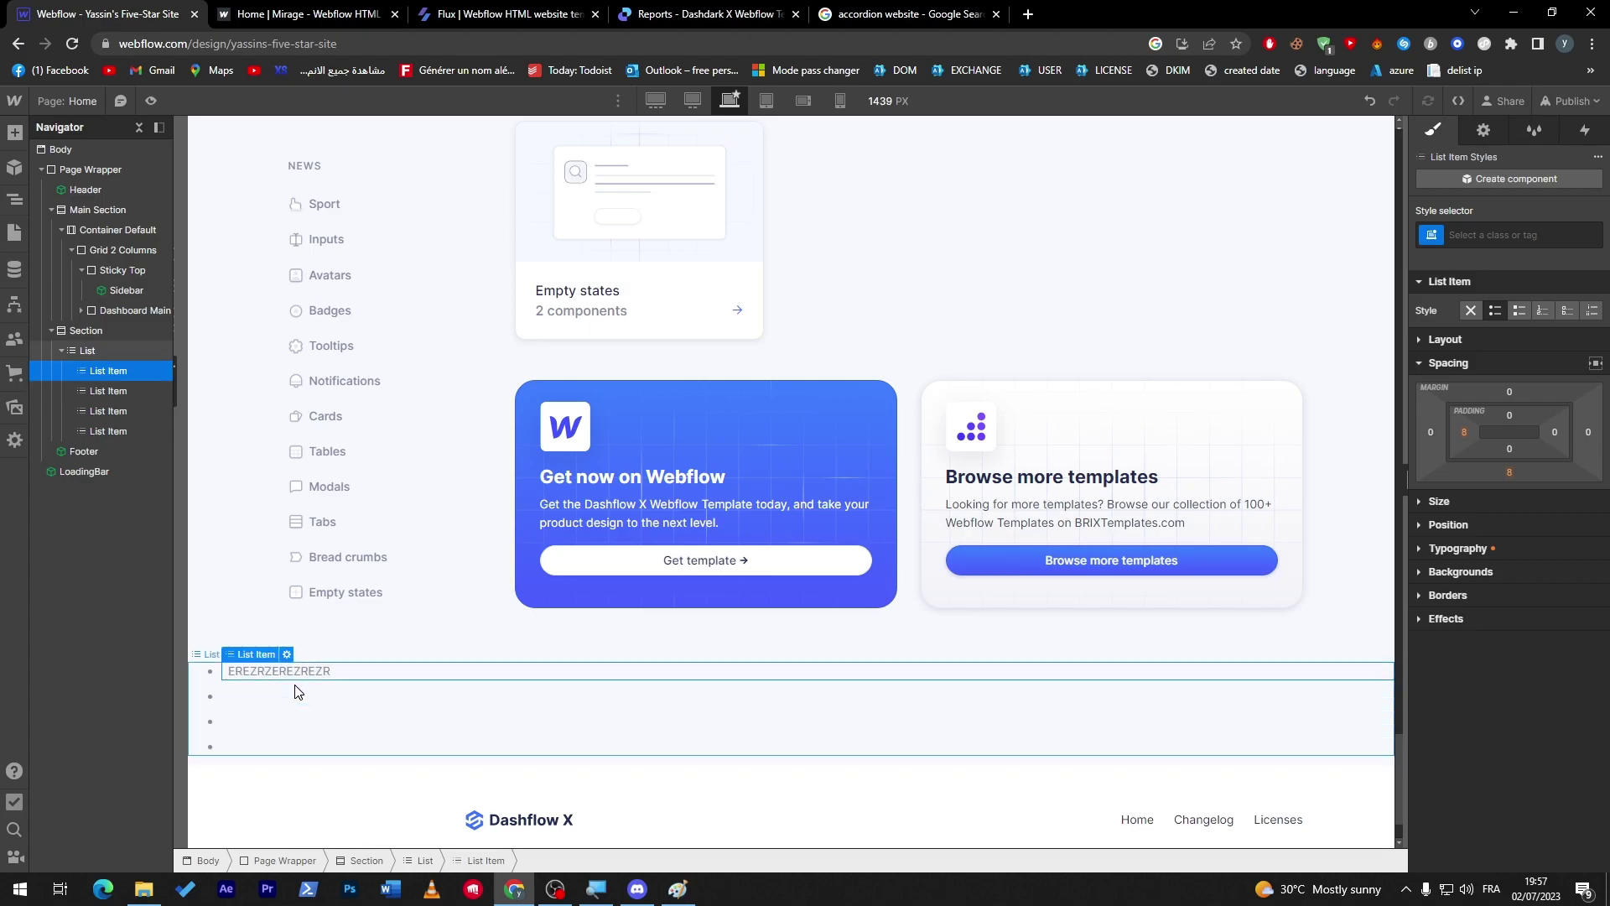
left_click(291, 698)
double_click(293, 699)
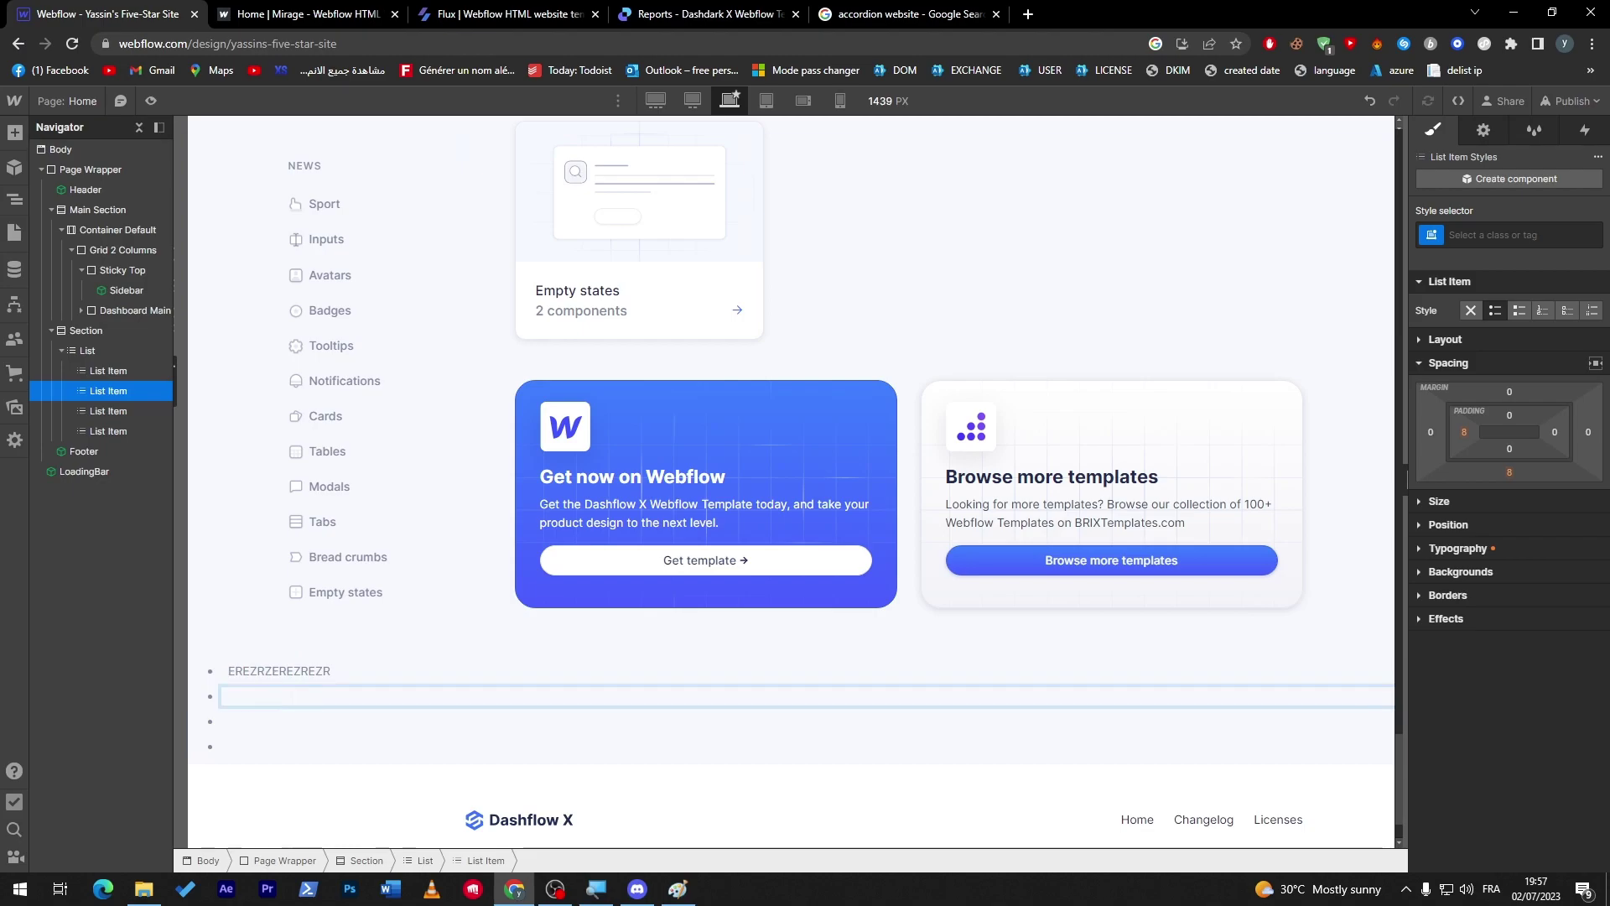
type("ZERZEREZREZ")
left_click(306, 721)
double_click(339, 696)
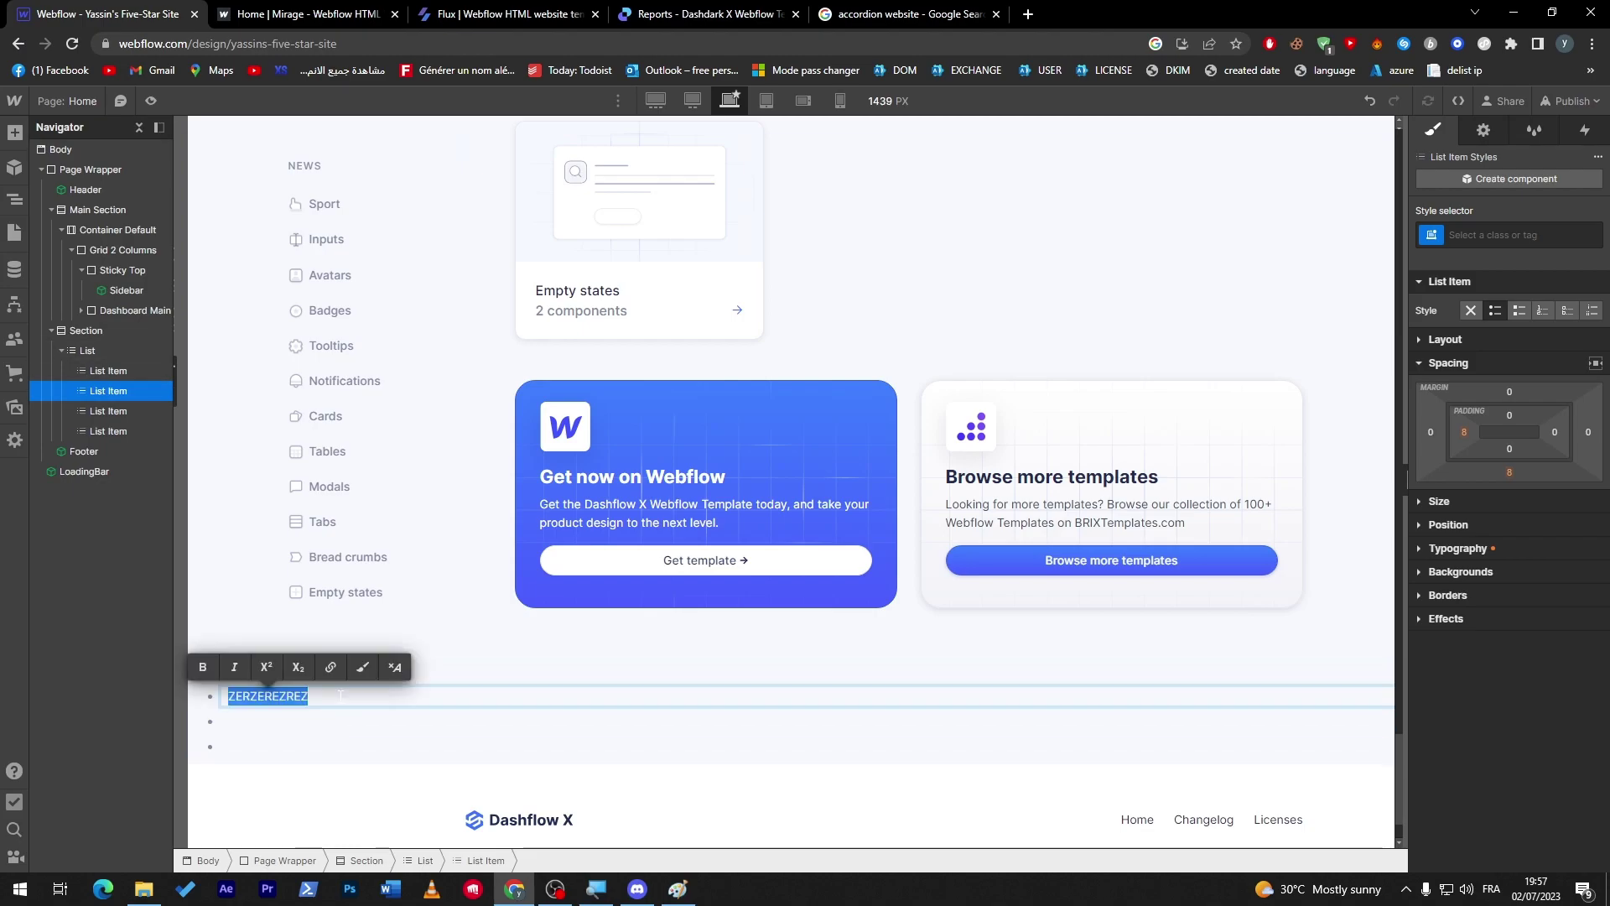
type("REZRZEREZ")
key("shift+Return")
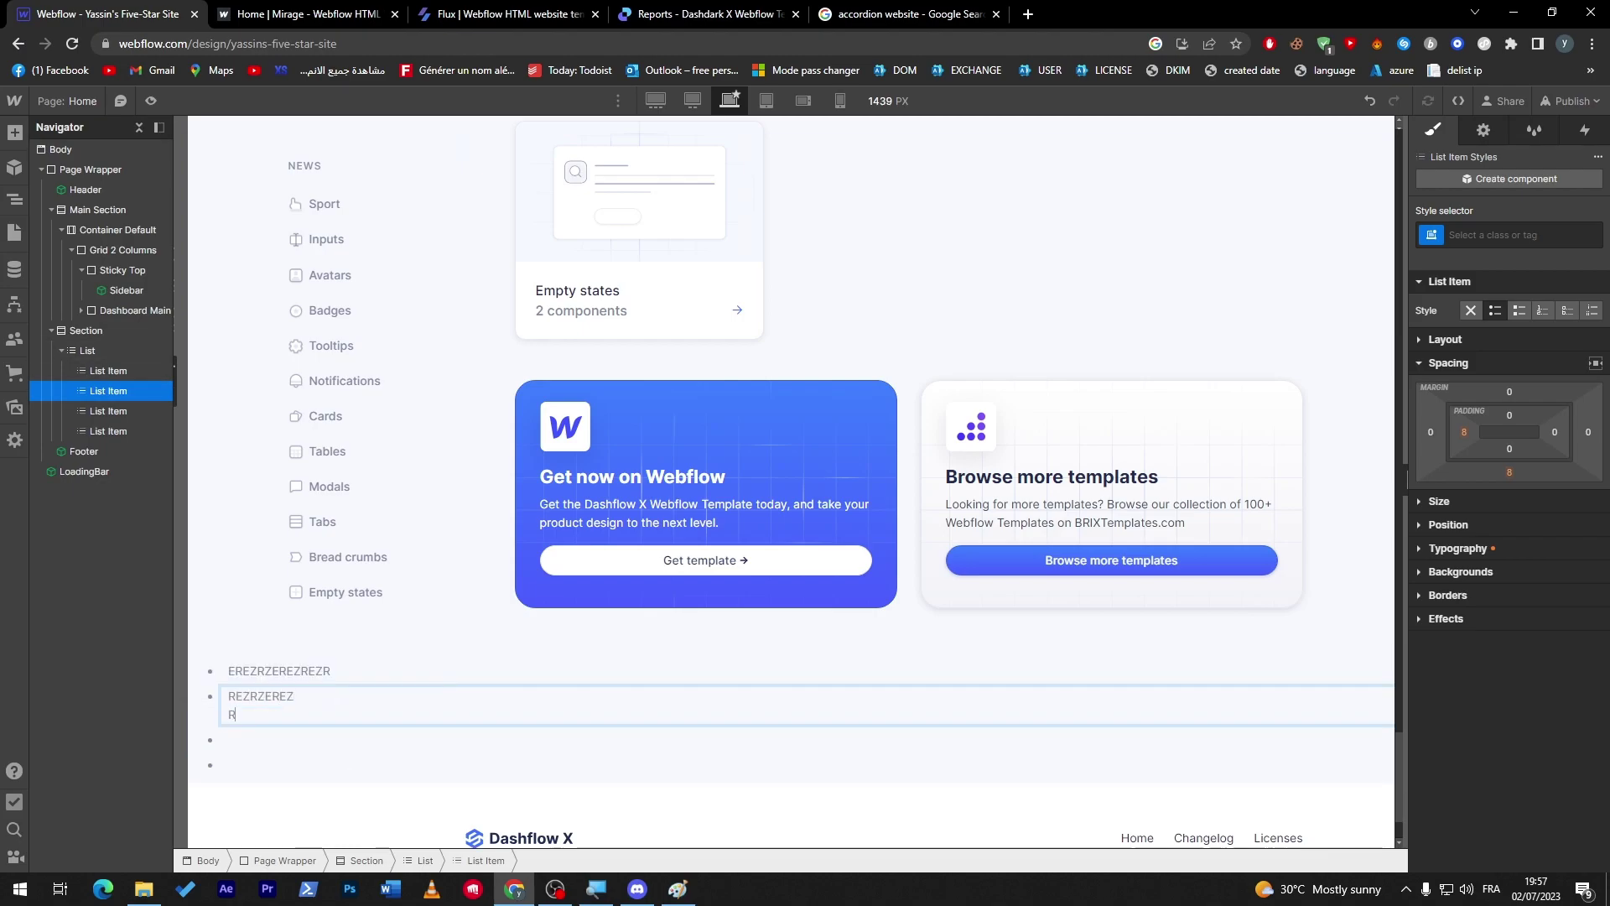
type("REZRZREZRZE")
left_click(352, 673)
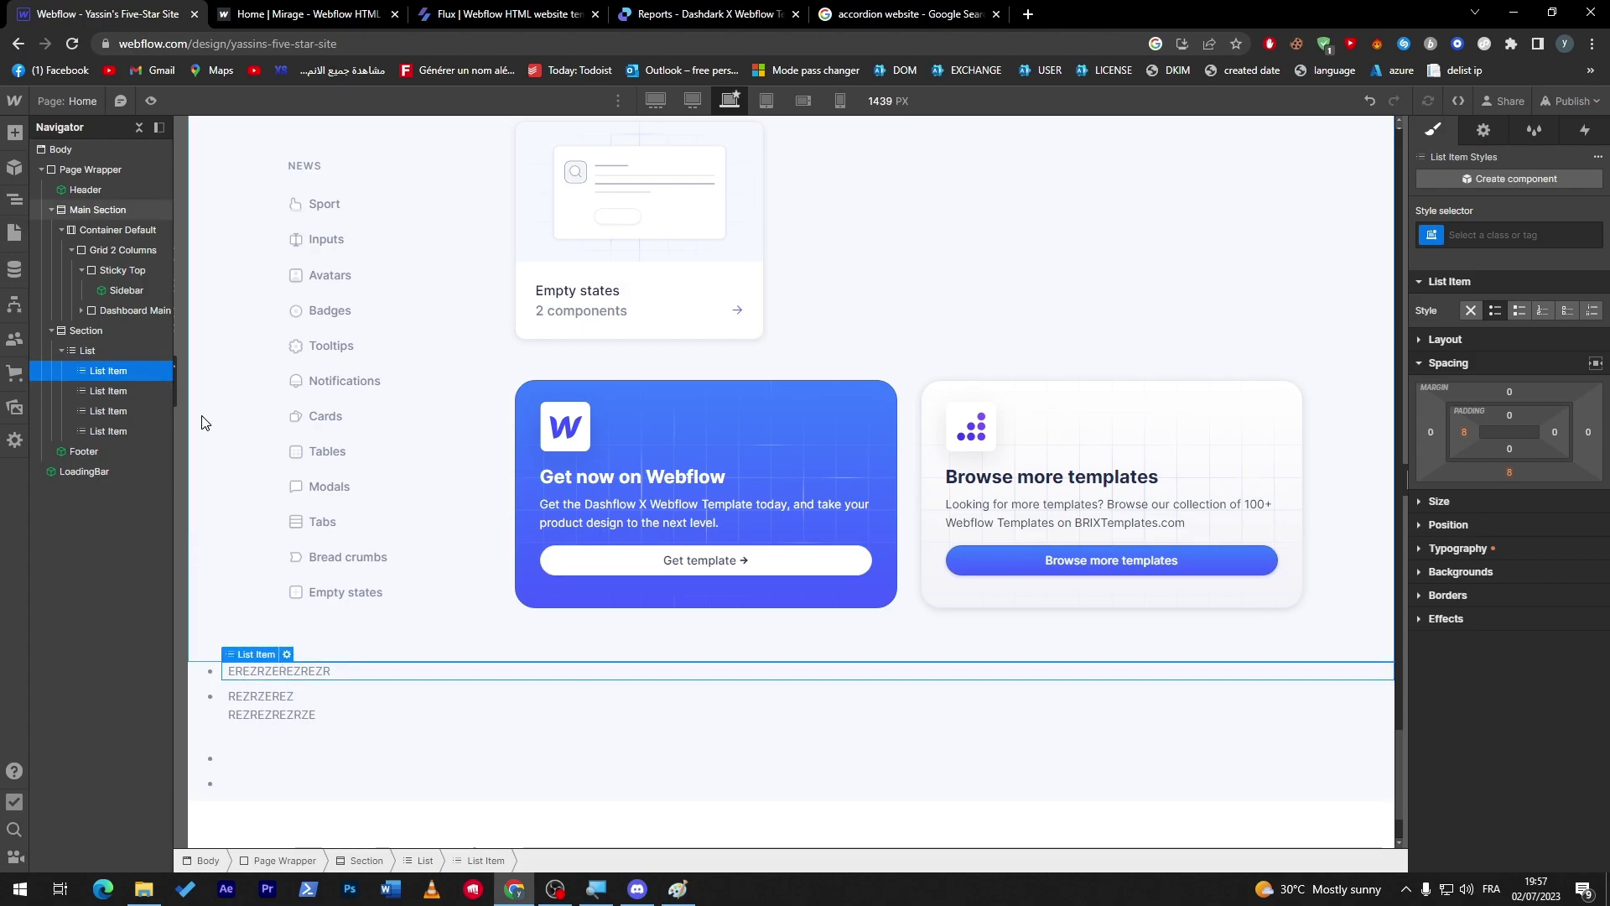
left_click(90, 350)
Delete the list from the section, then drag a Dropdown from Advanced into the empty section
key("Delete")
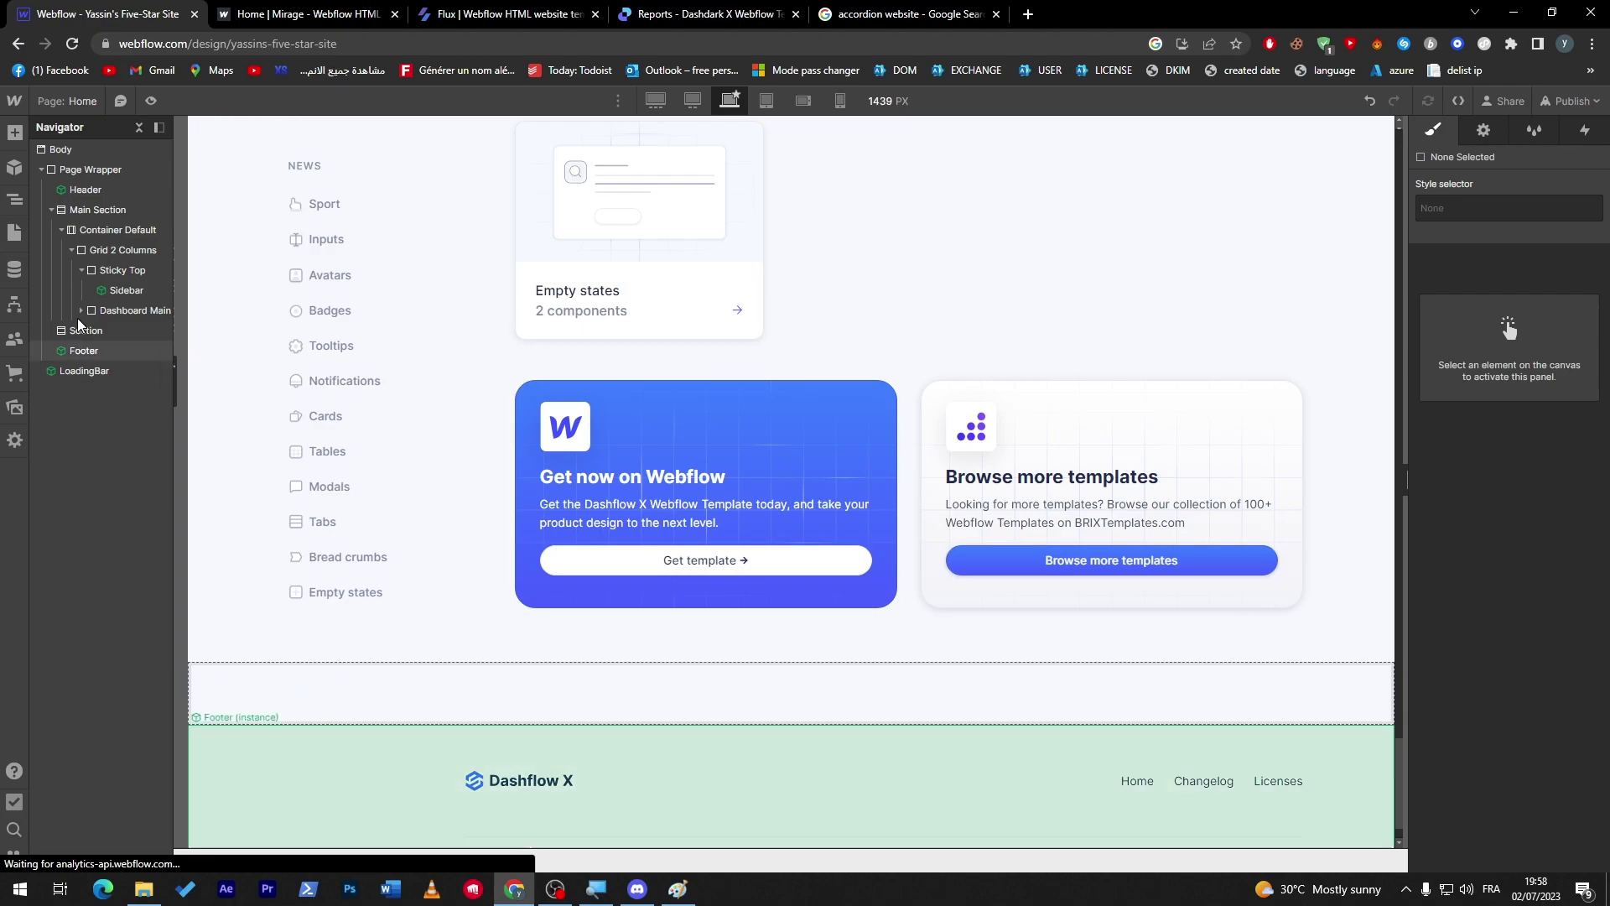
left_click(14, 136)
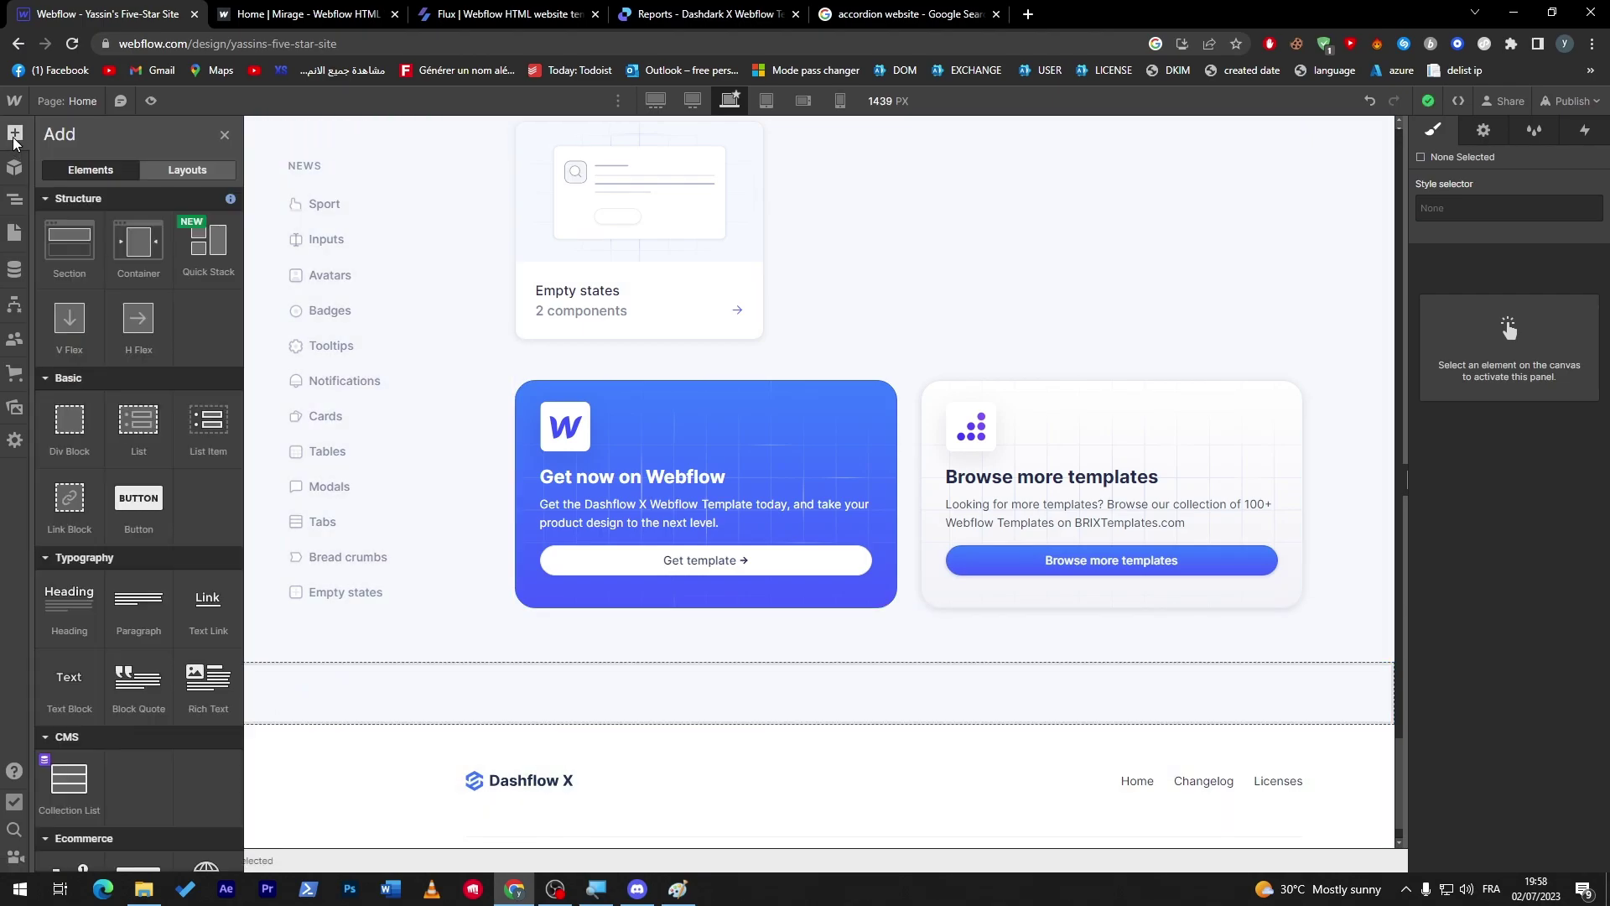
left_click(467, 654)
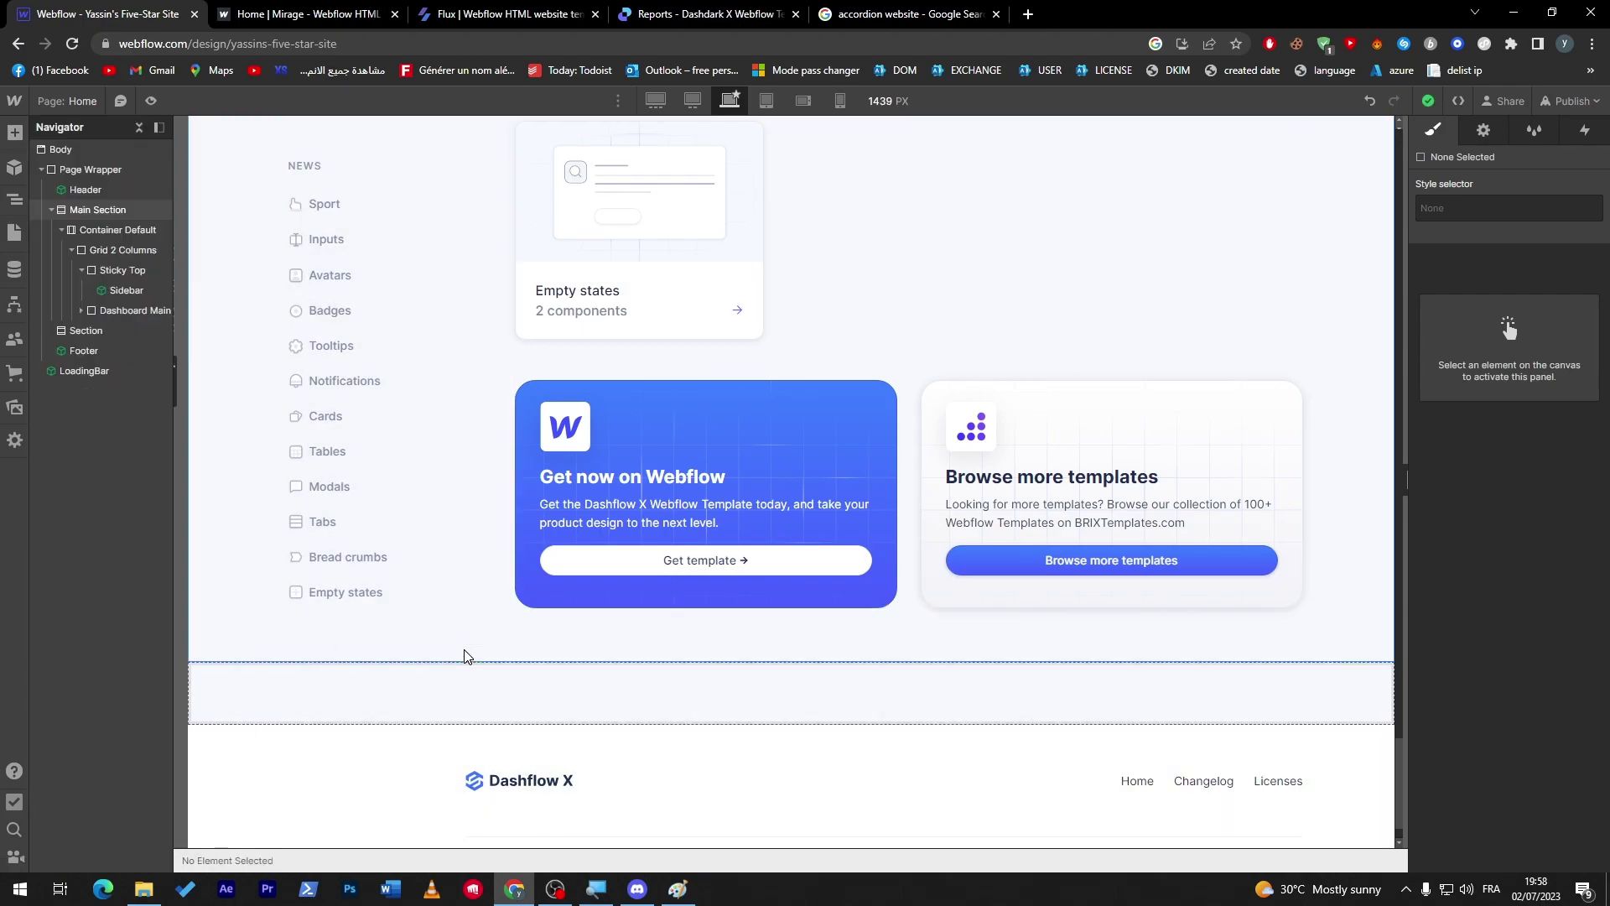
left_click(13, 136)
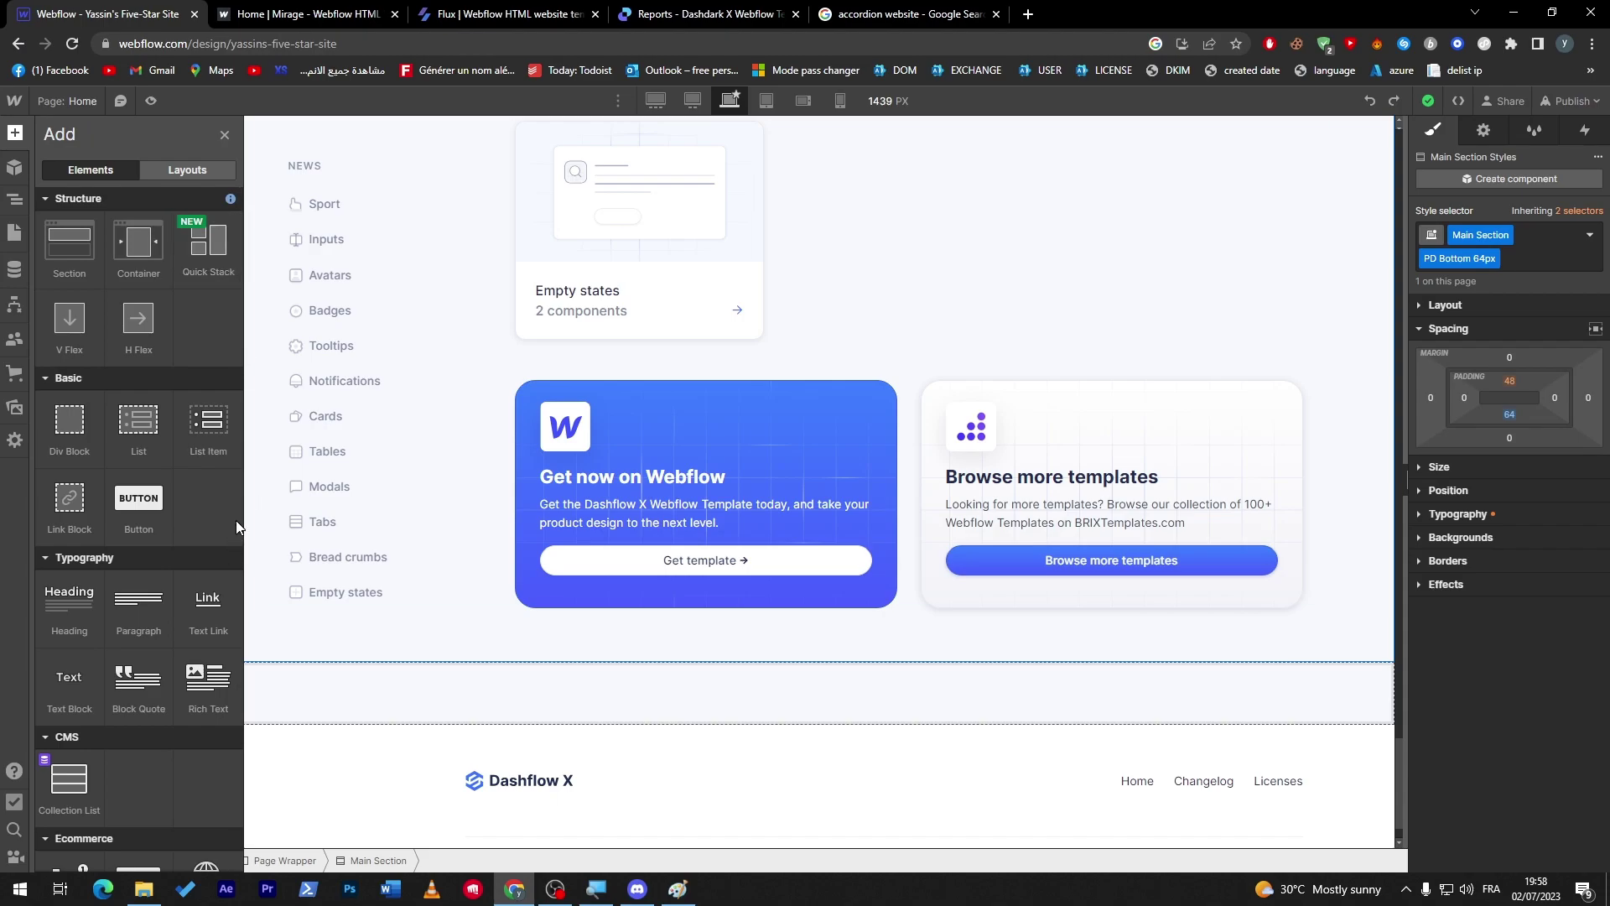
scroll(237, 526, "down", 10)
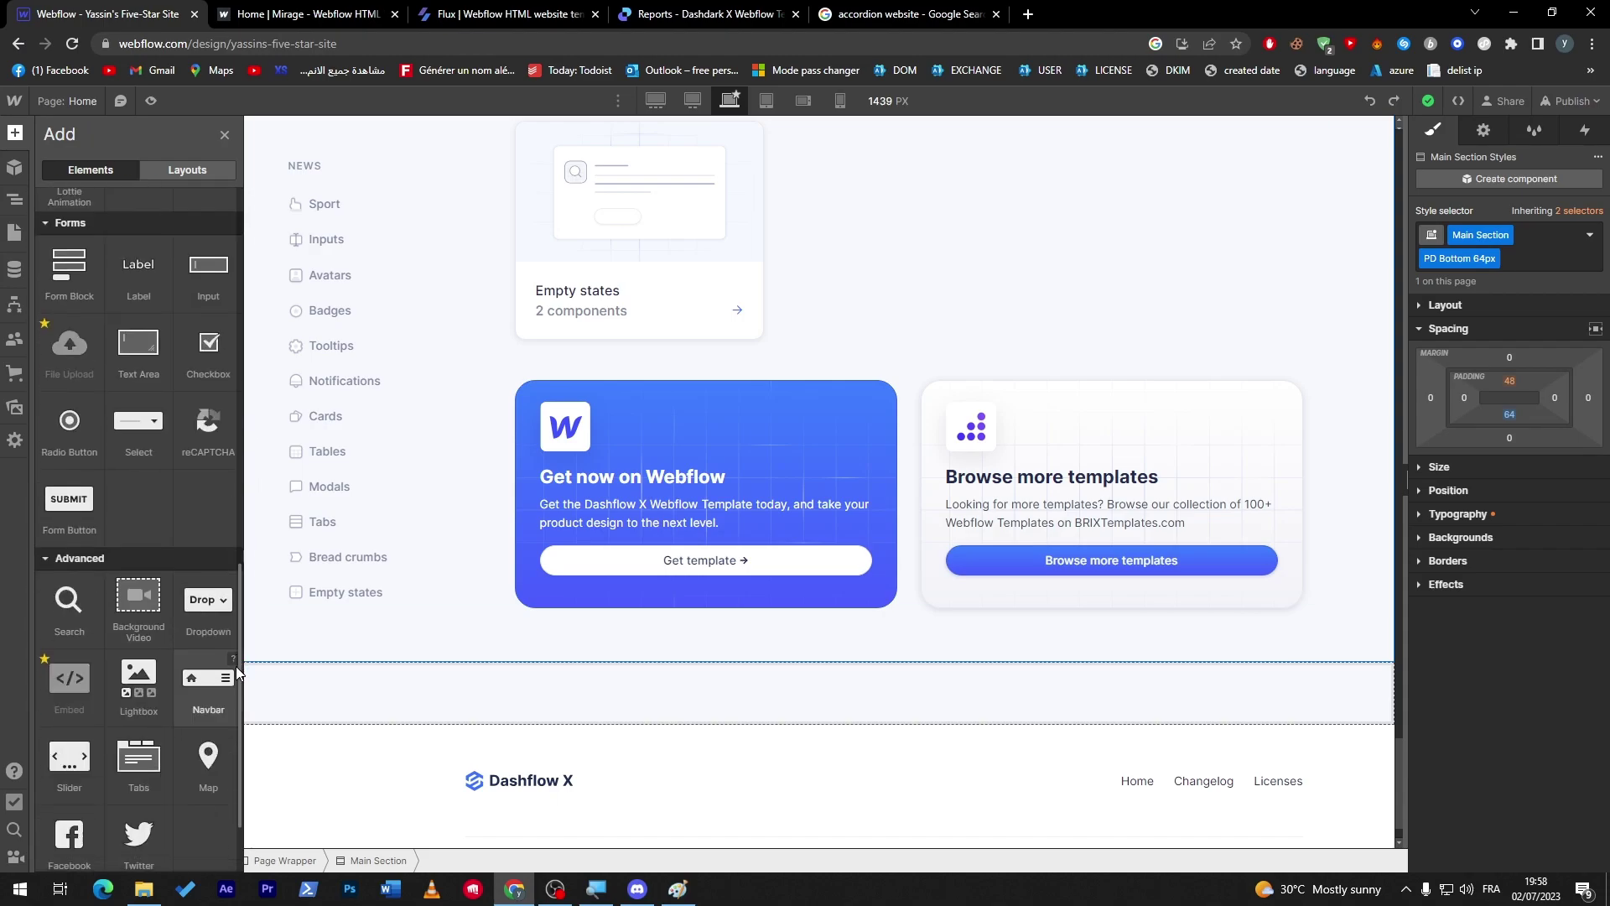
scroll(235, 681, "down", 3)
left_click_drag(199, 500, 285, 695)
Replace the dropdown's default 'Dropdown' label with 'SPORT'
left_click(285, 694)
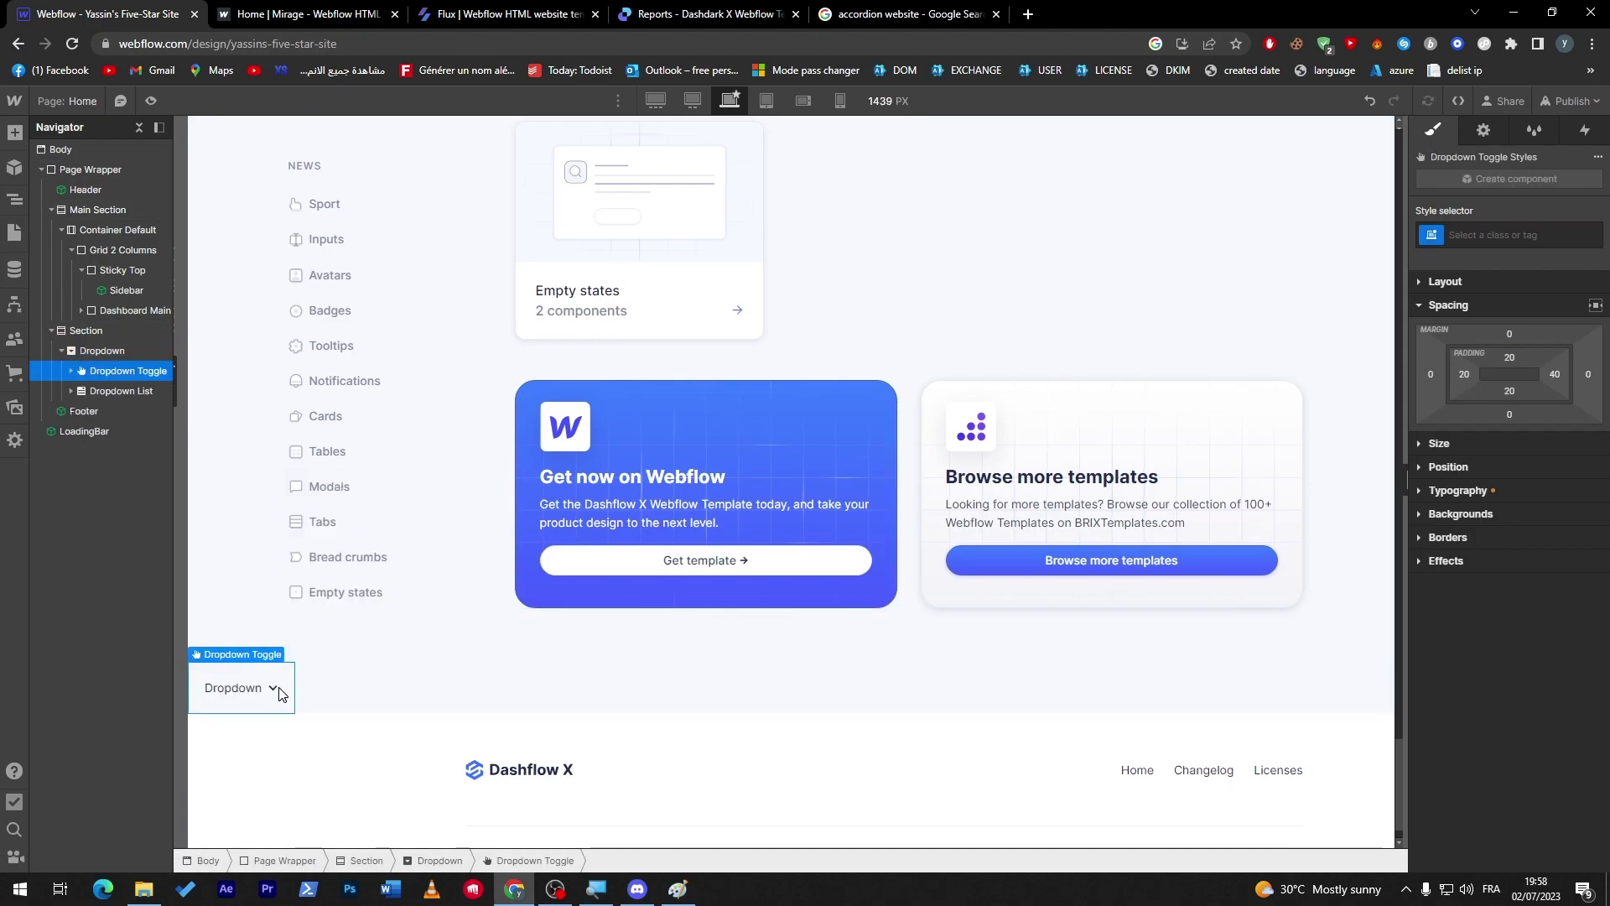
double_click(246, 688)
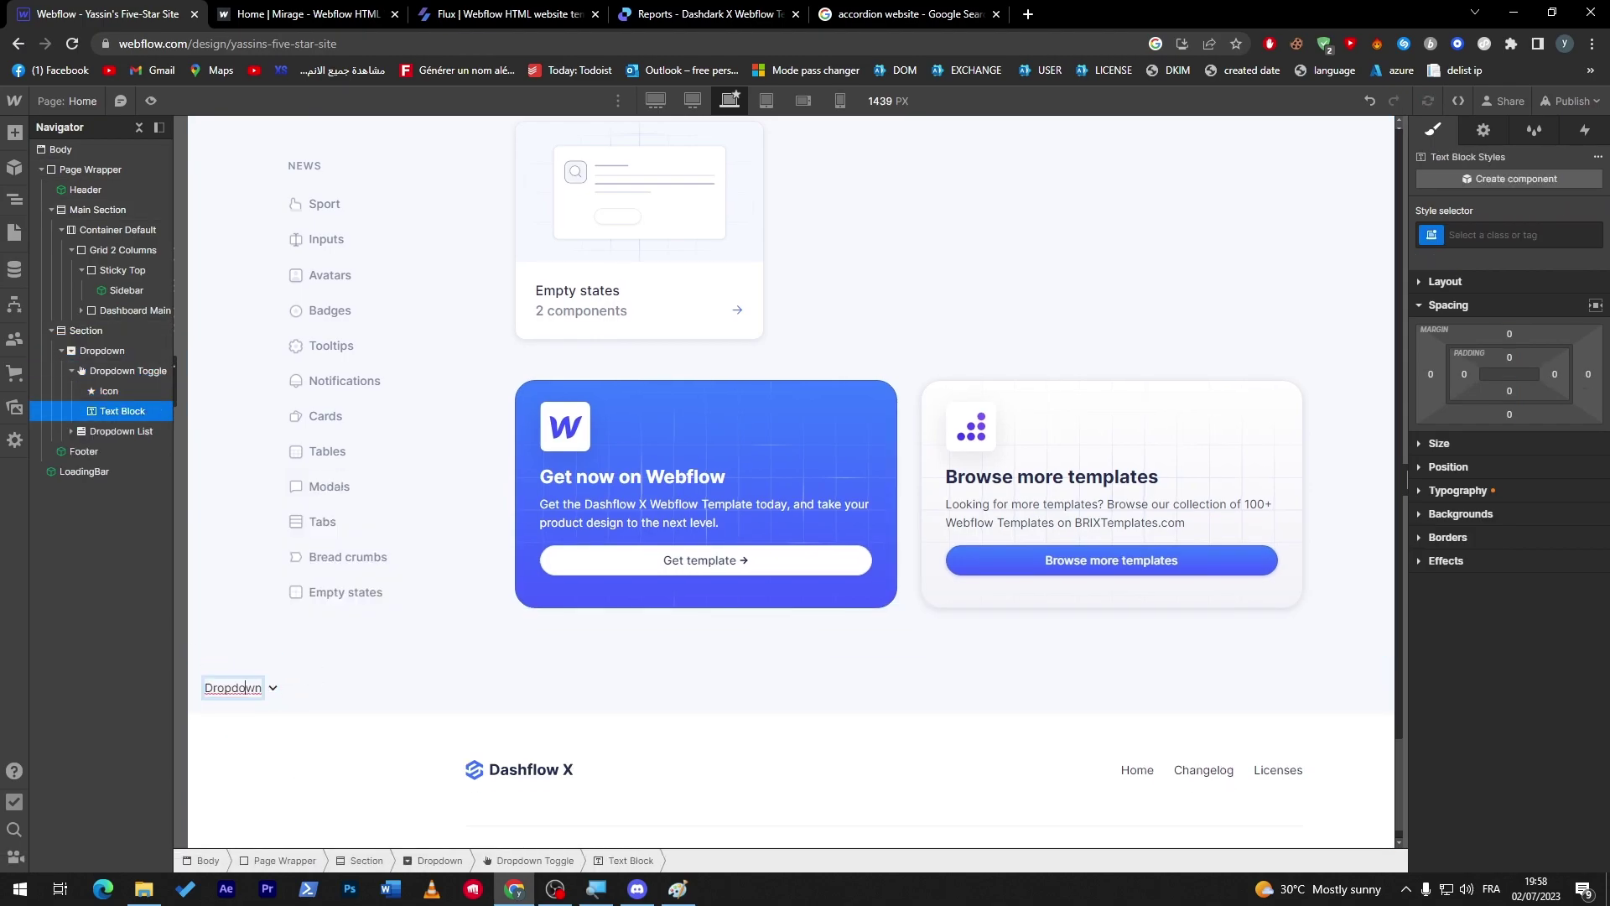
double_click(247, 688)
left_click(247, 688)
double_click(248, 689)
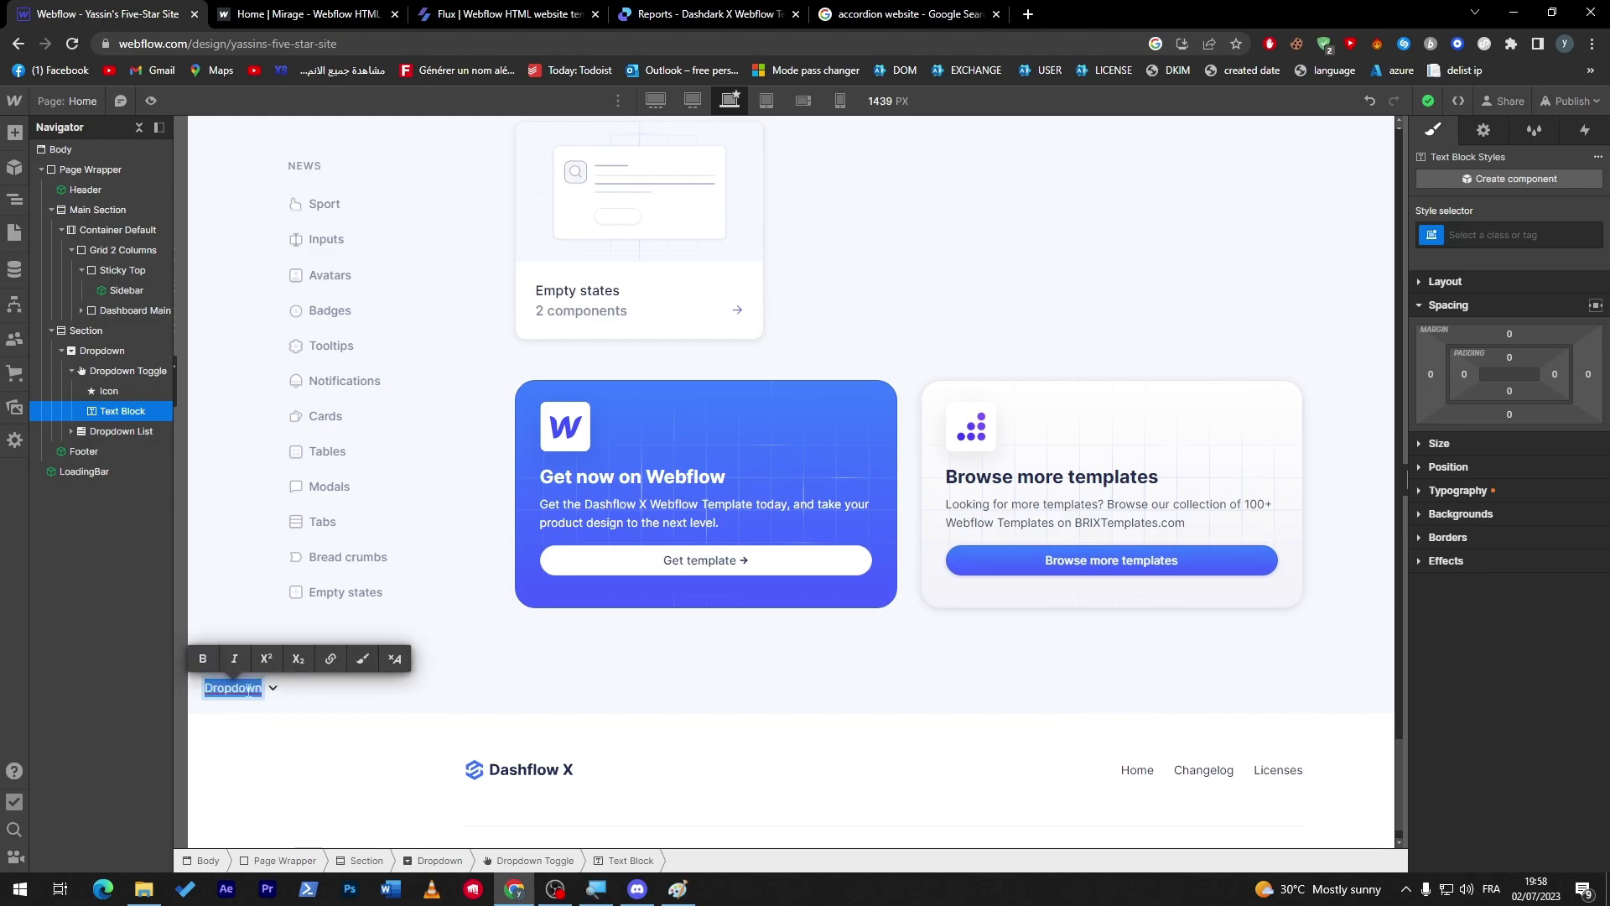
type("sP")
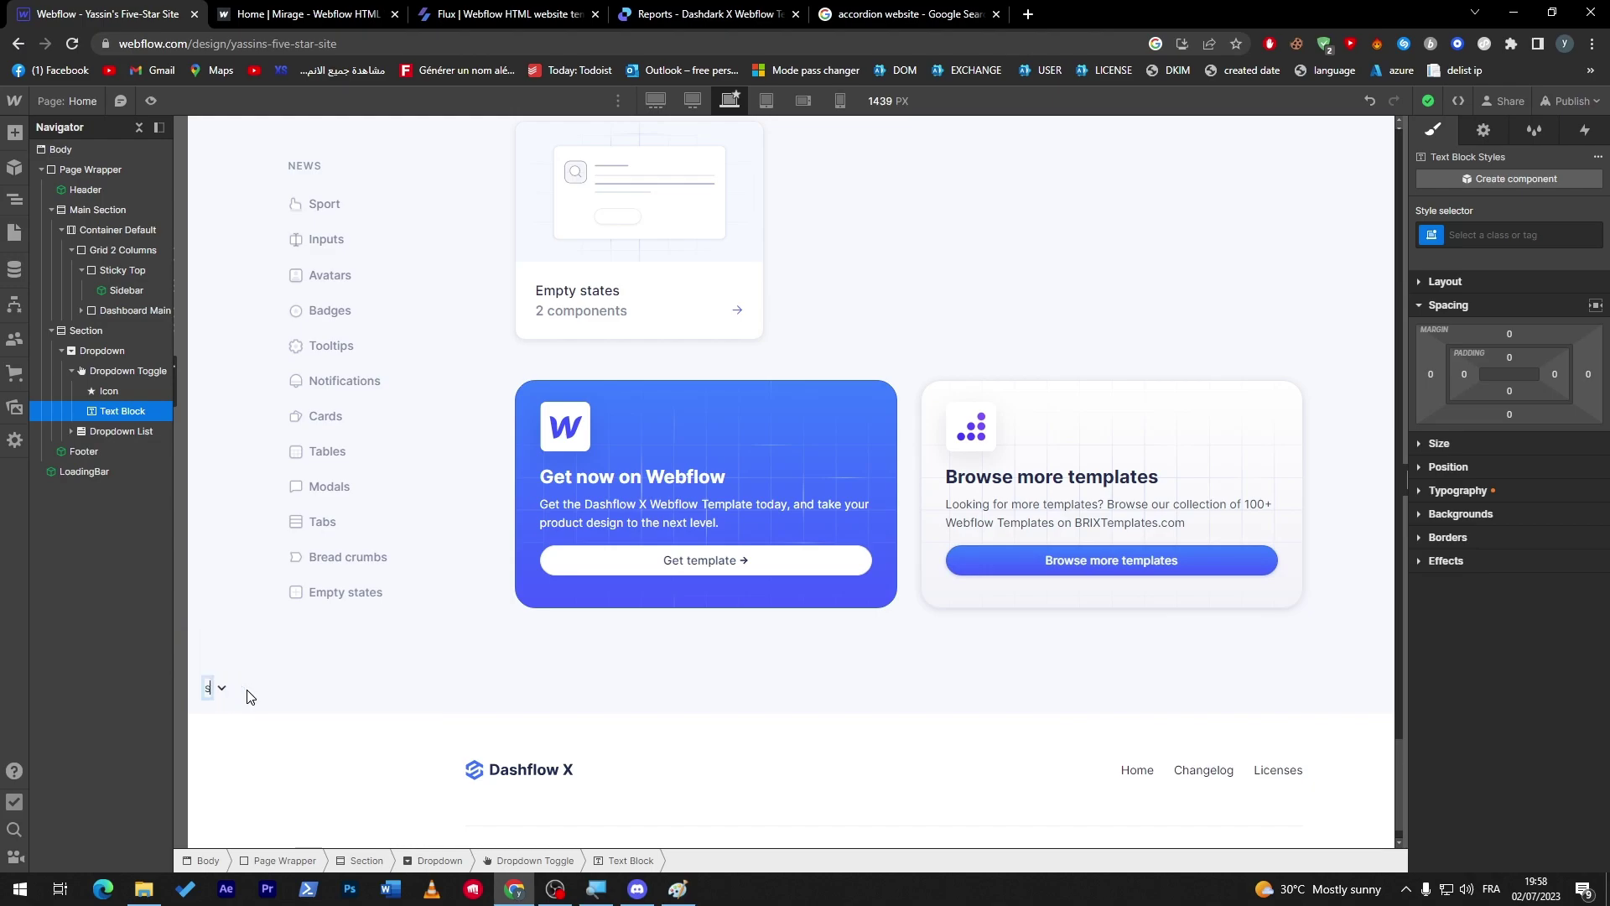
left_click(295, 705)
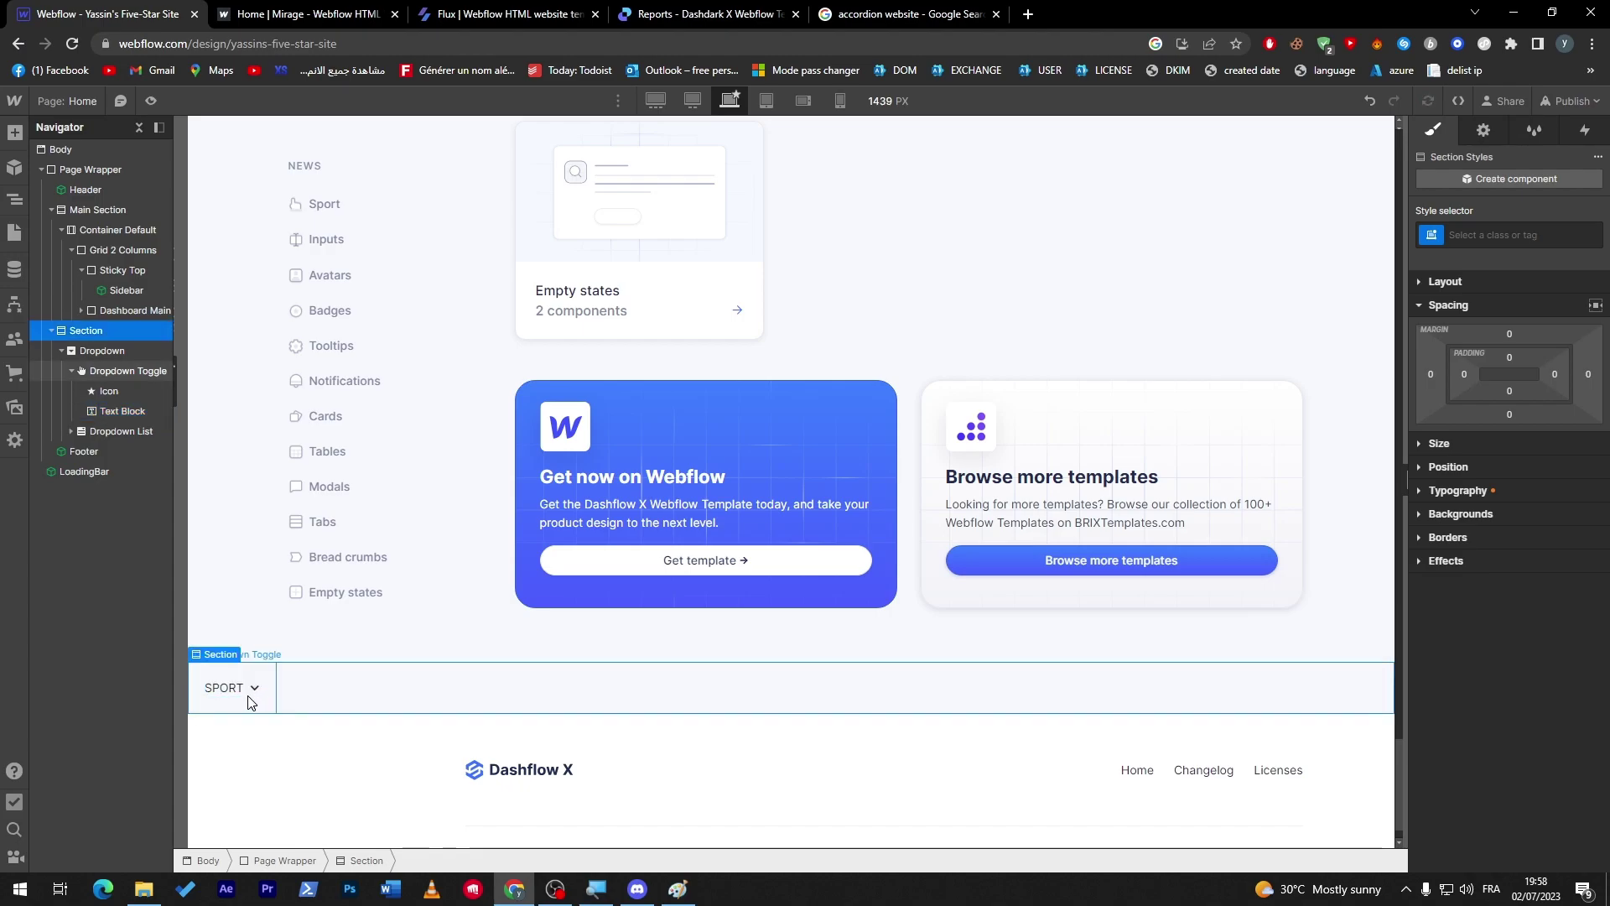
Inspect the SPORT toggle's chevron, text block and three dropdown links in the Navigator
left_click(249, 710)
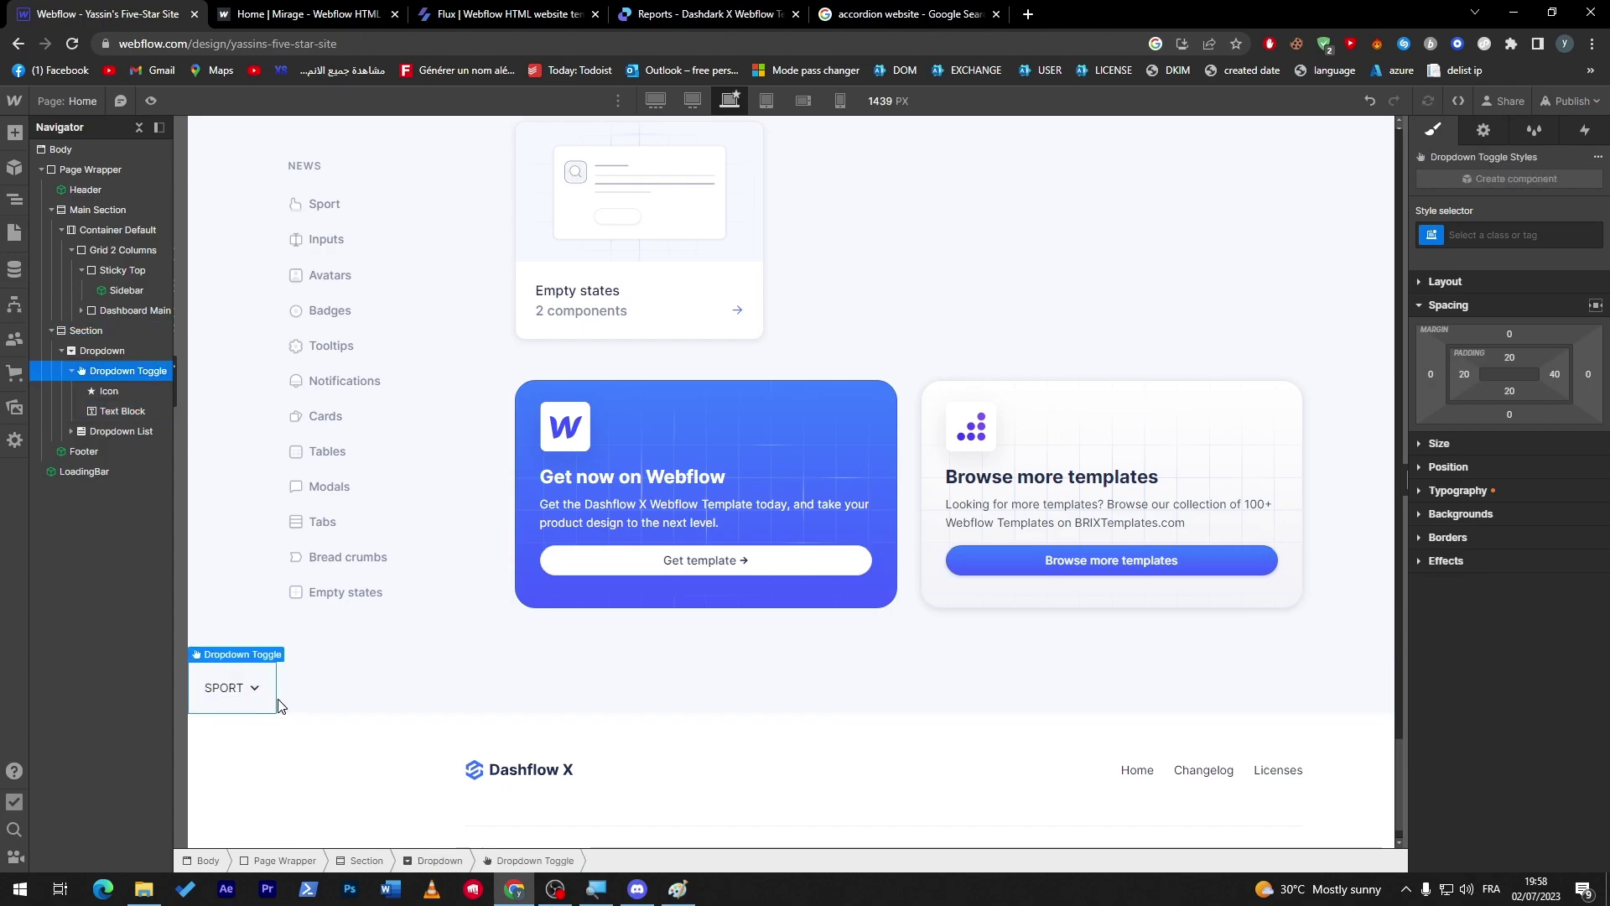
left_click(254, 690)
left_click(258, 704)
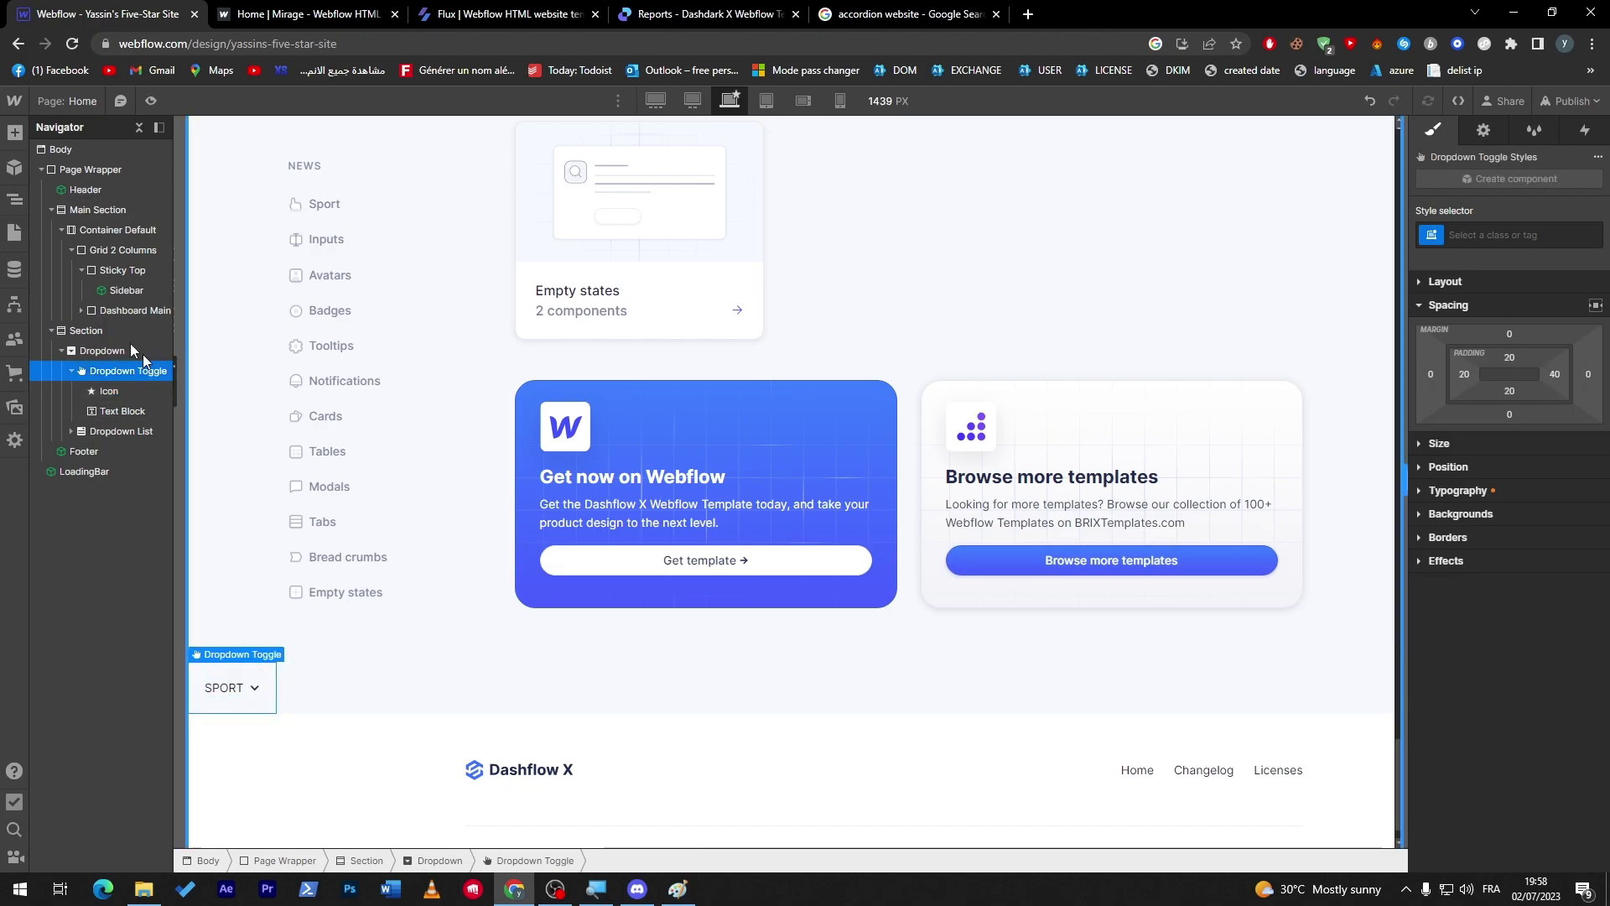
left_click(118, 411)
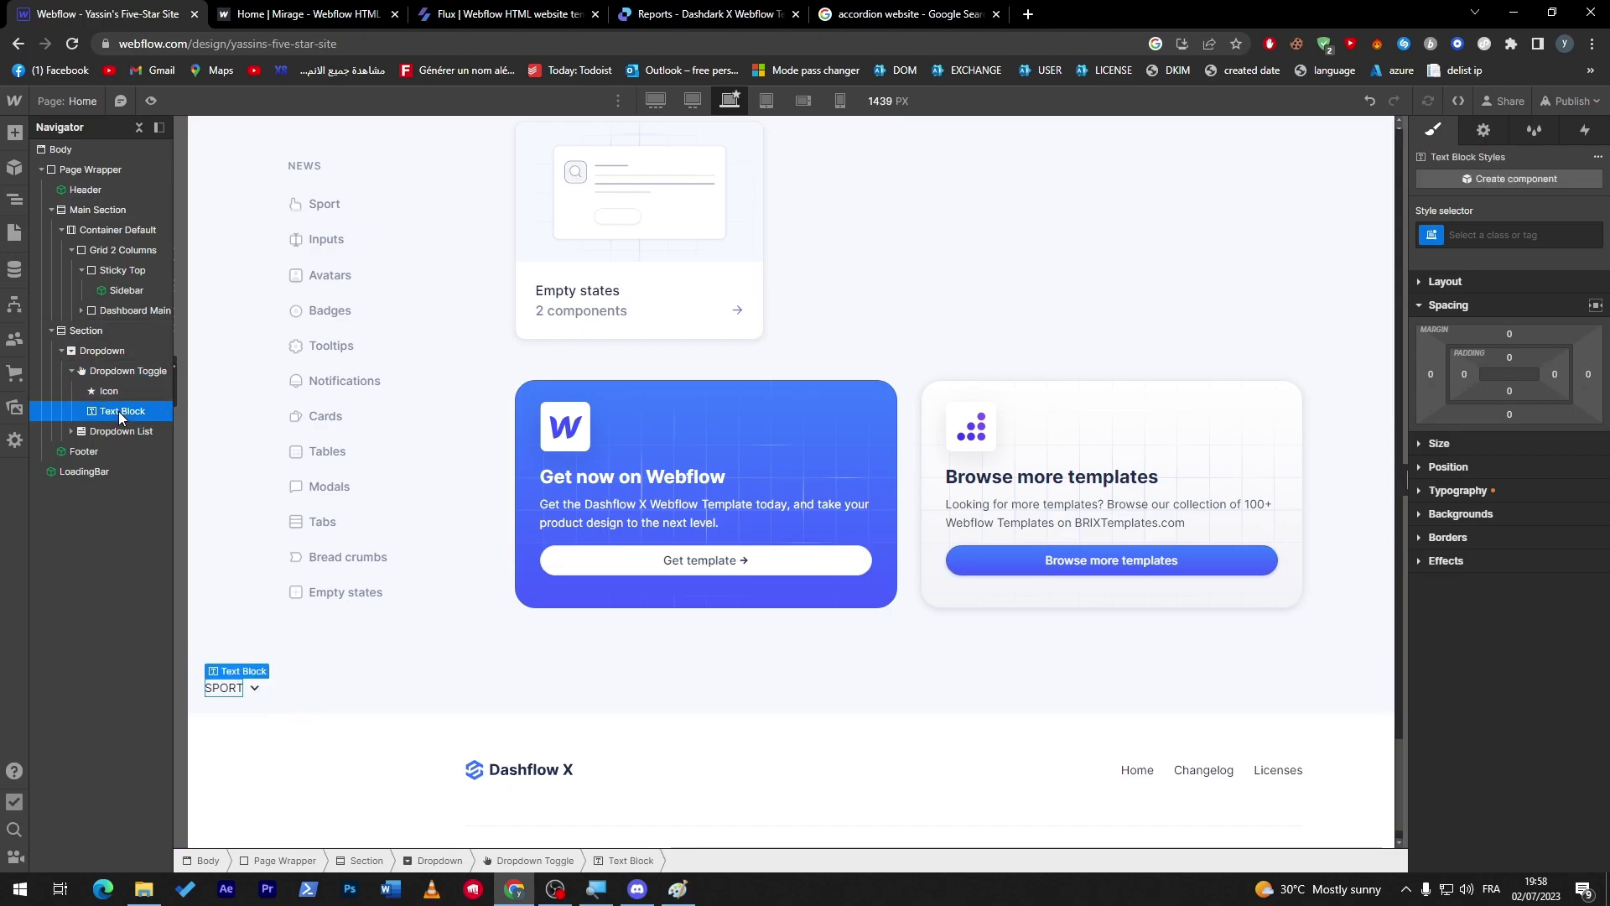
left_click(71, 432)
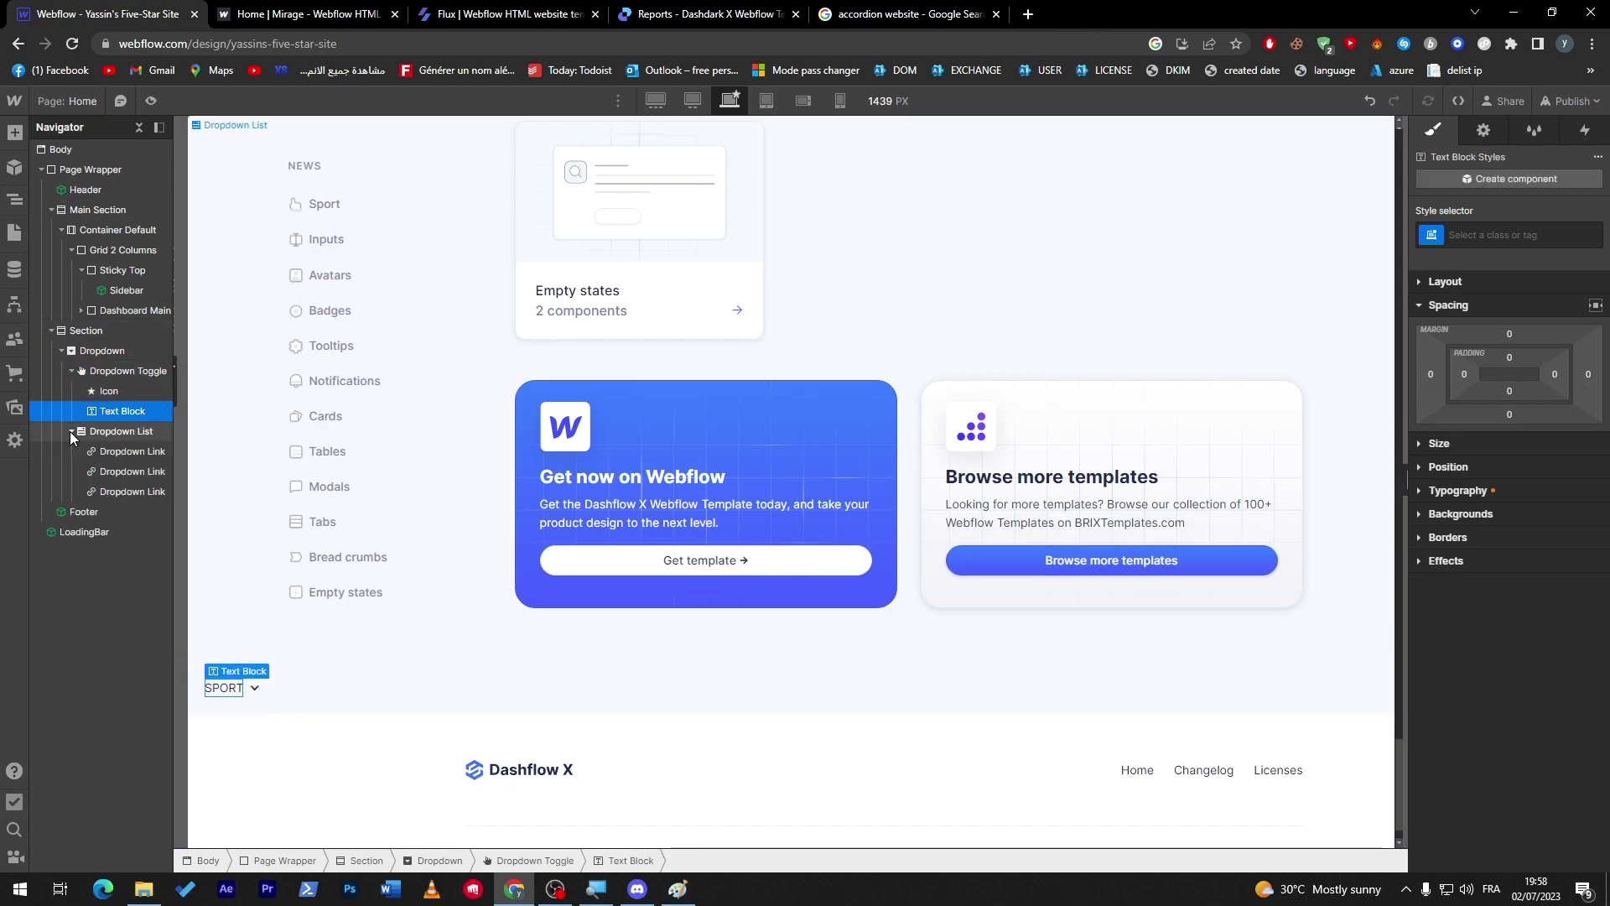
left_click(124, 453)
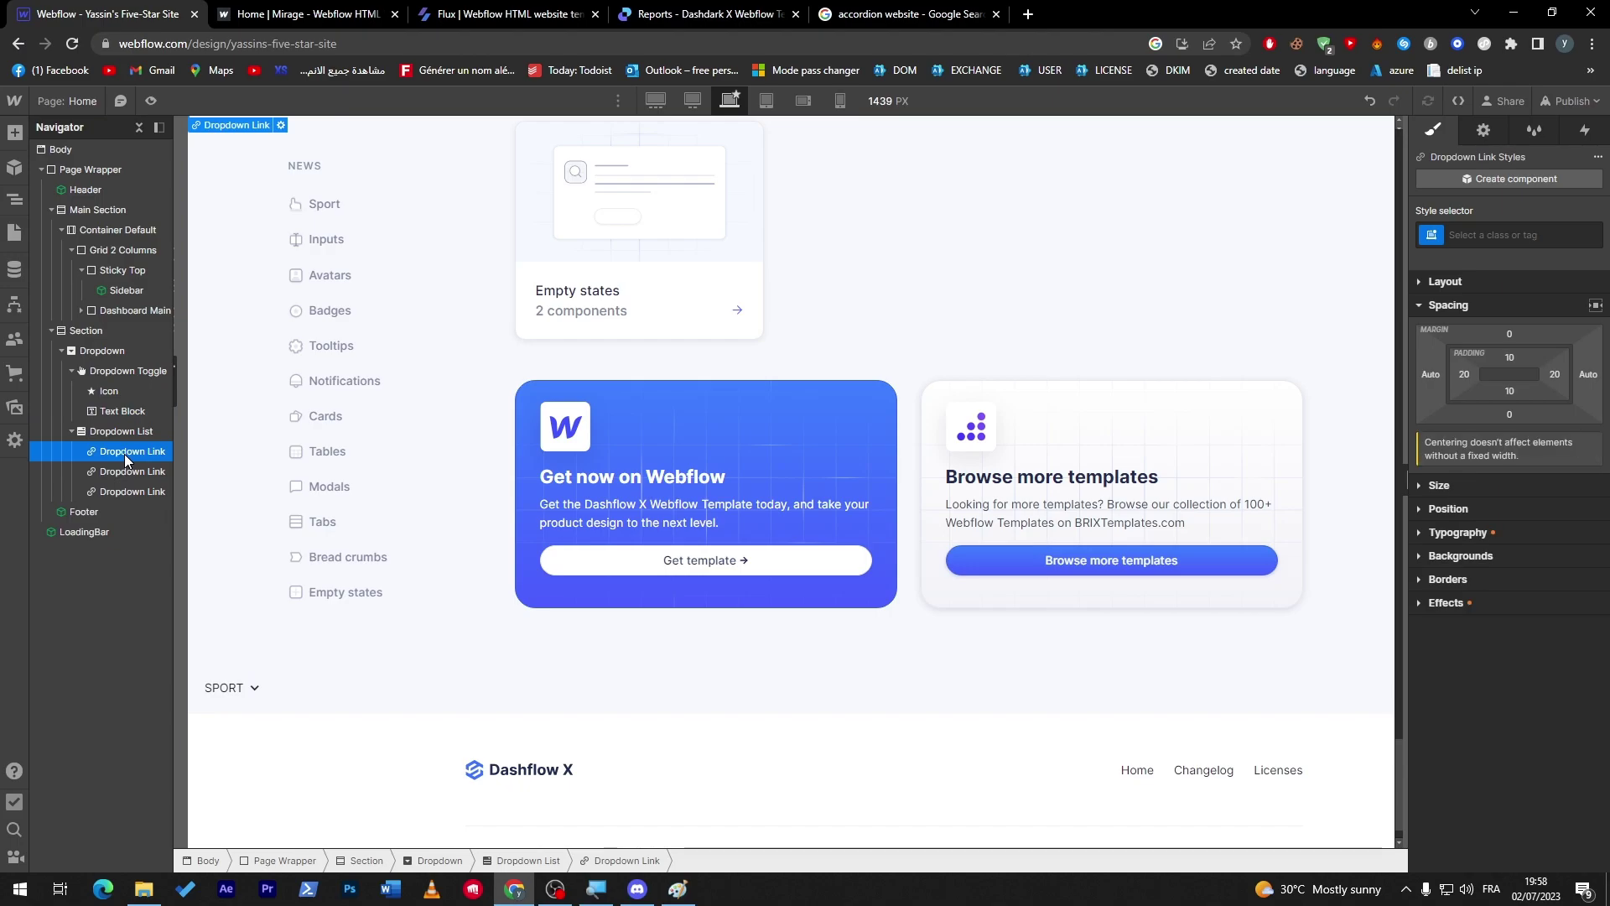
left_click(14, 132)
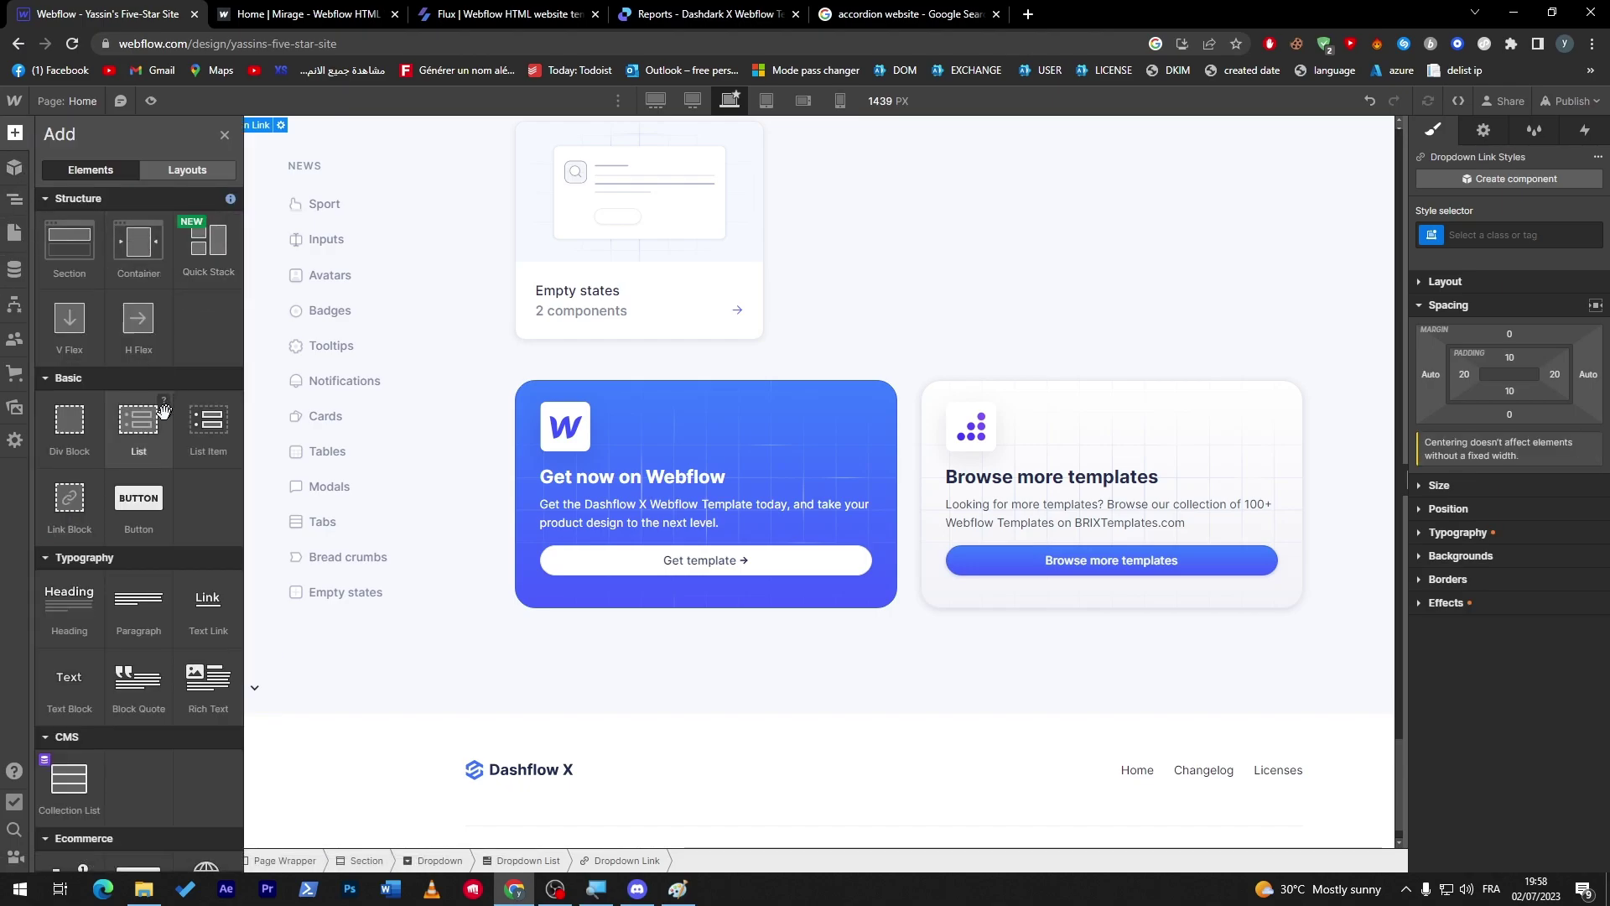
Drop a List into the SPORT toggle, move the SPORT label above the bullets and reposition the chevron
left_click_drag(138, 420, 260, 690)
left_click_drag(252, 690, 252, 696)
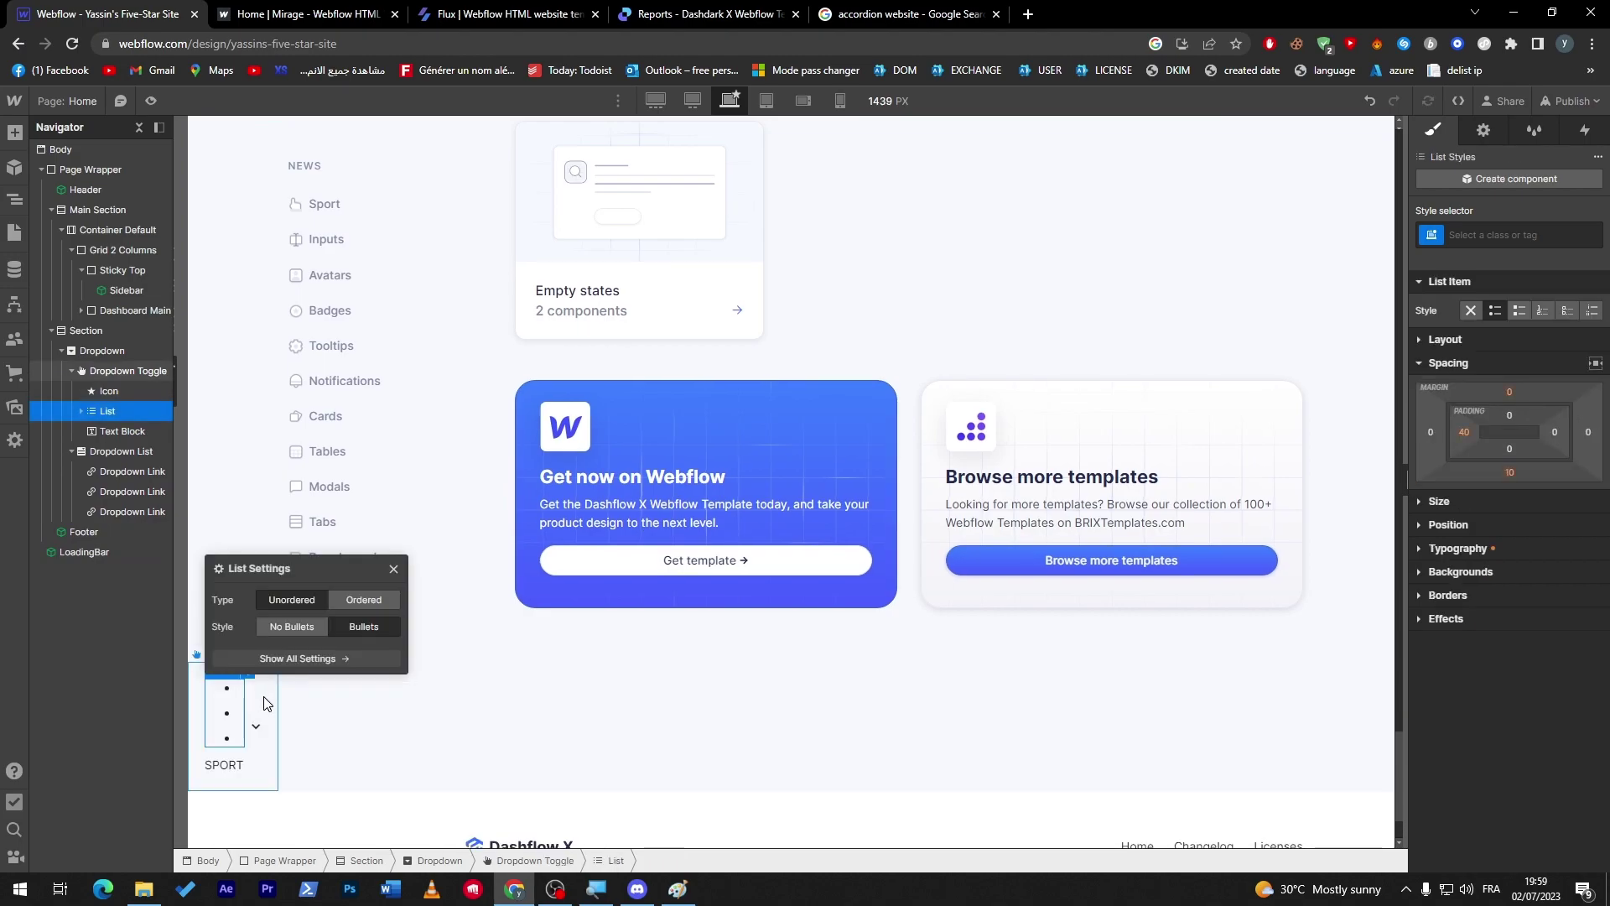
left_click(295, 700)
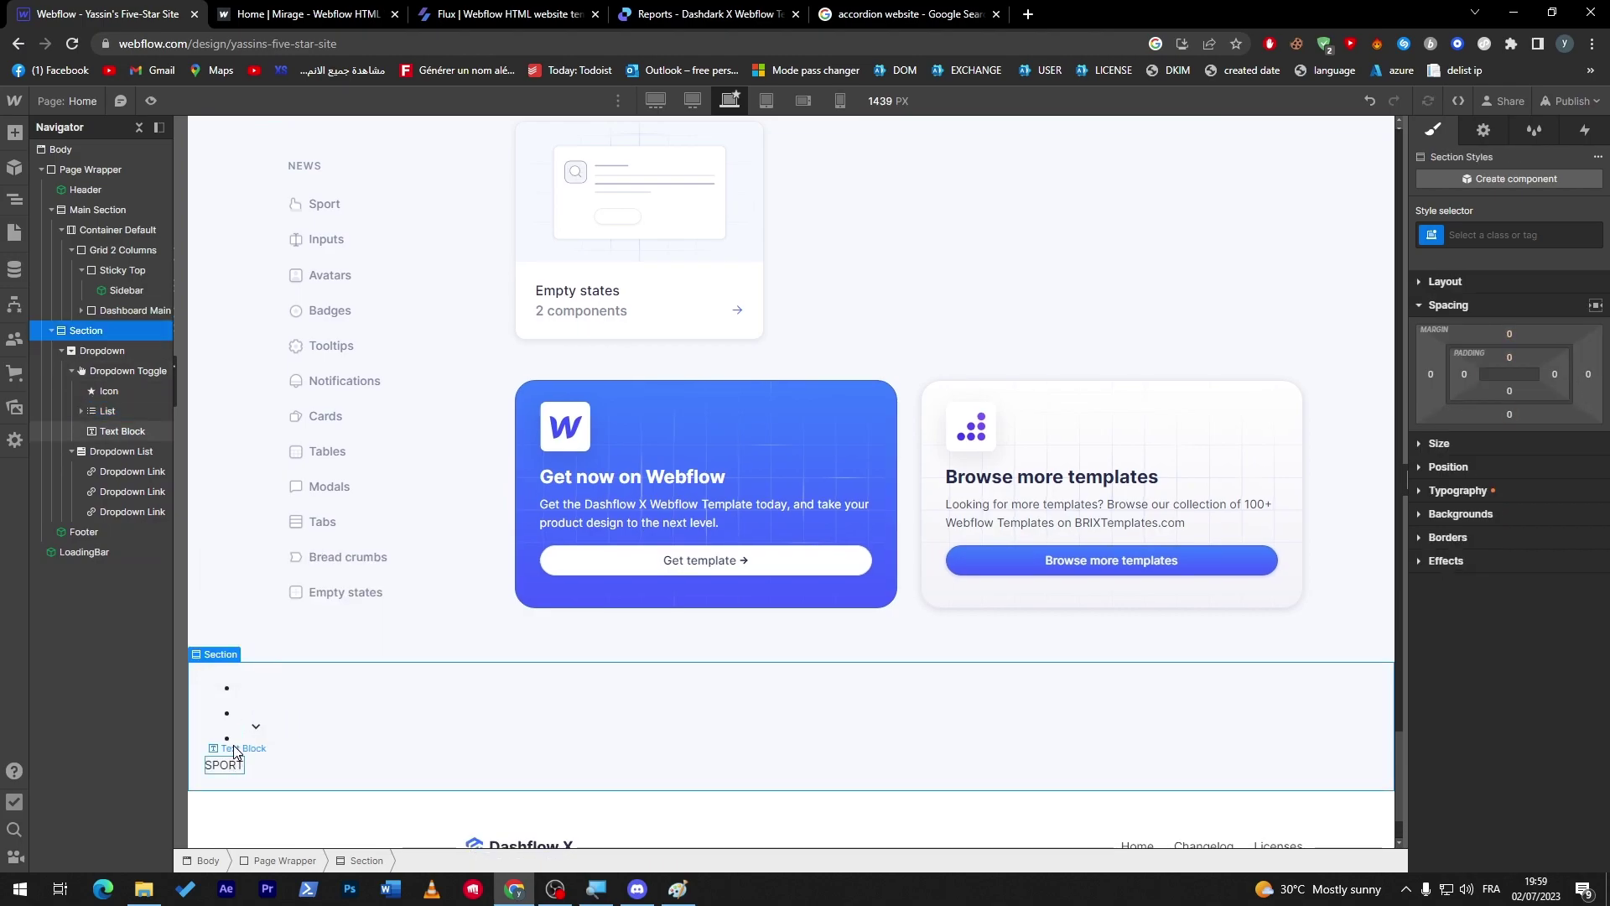
left_click_drag(232, 773, 246, 714)
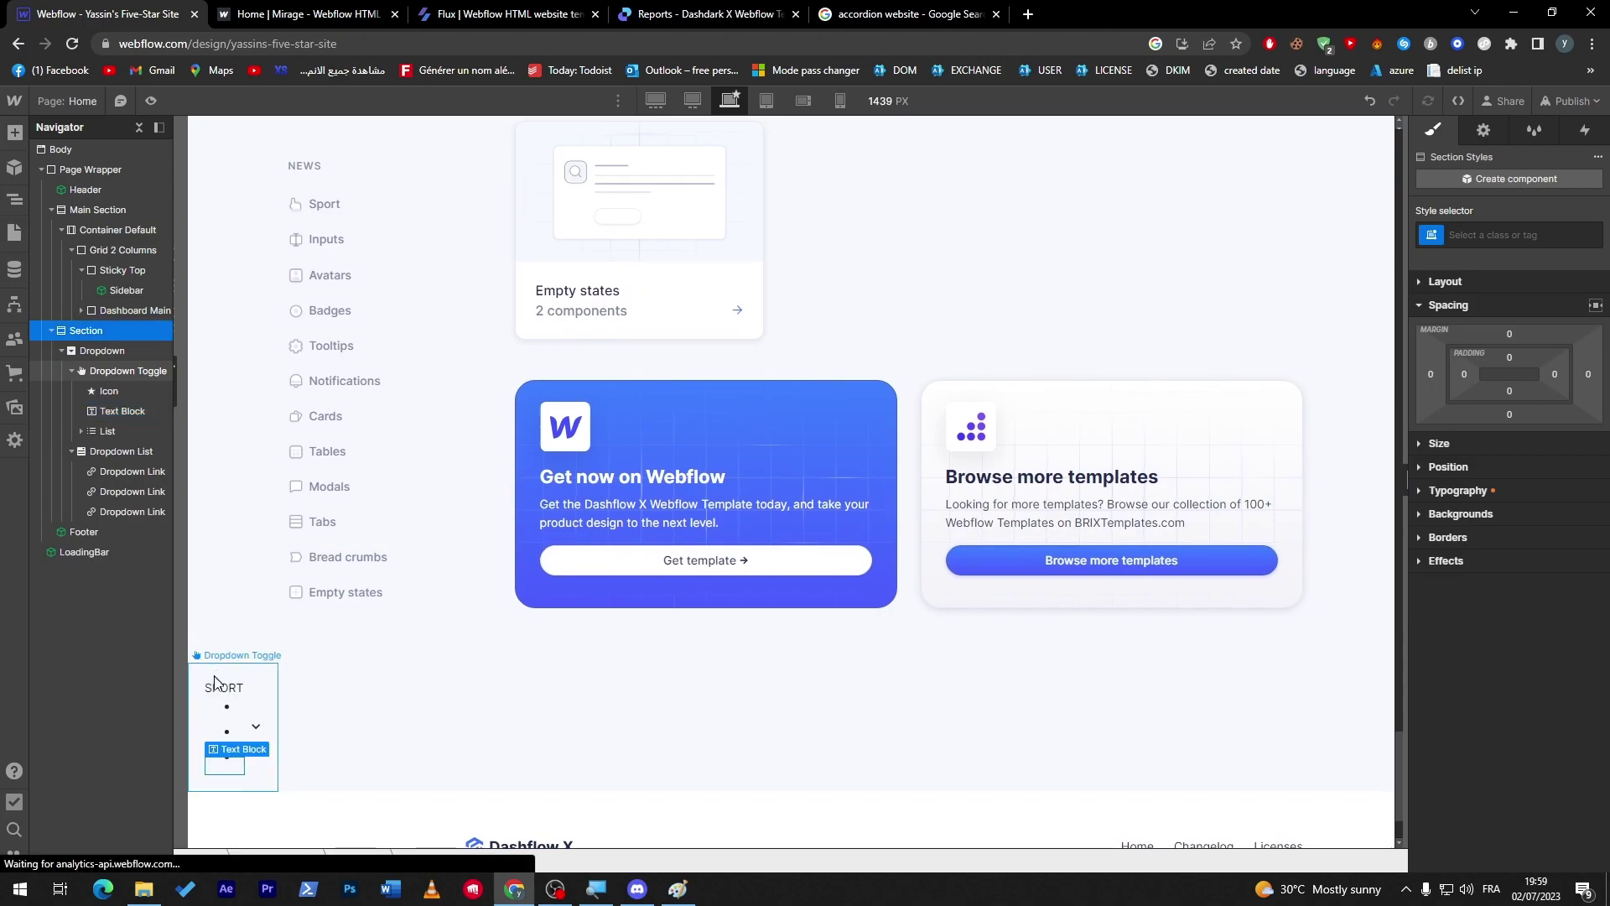
left_click(255, 726)
left_click_drag(258, 687, 258, 725)
left_click(262, 693)
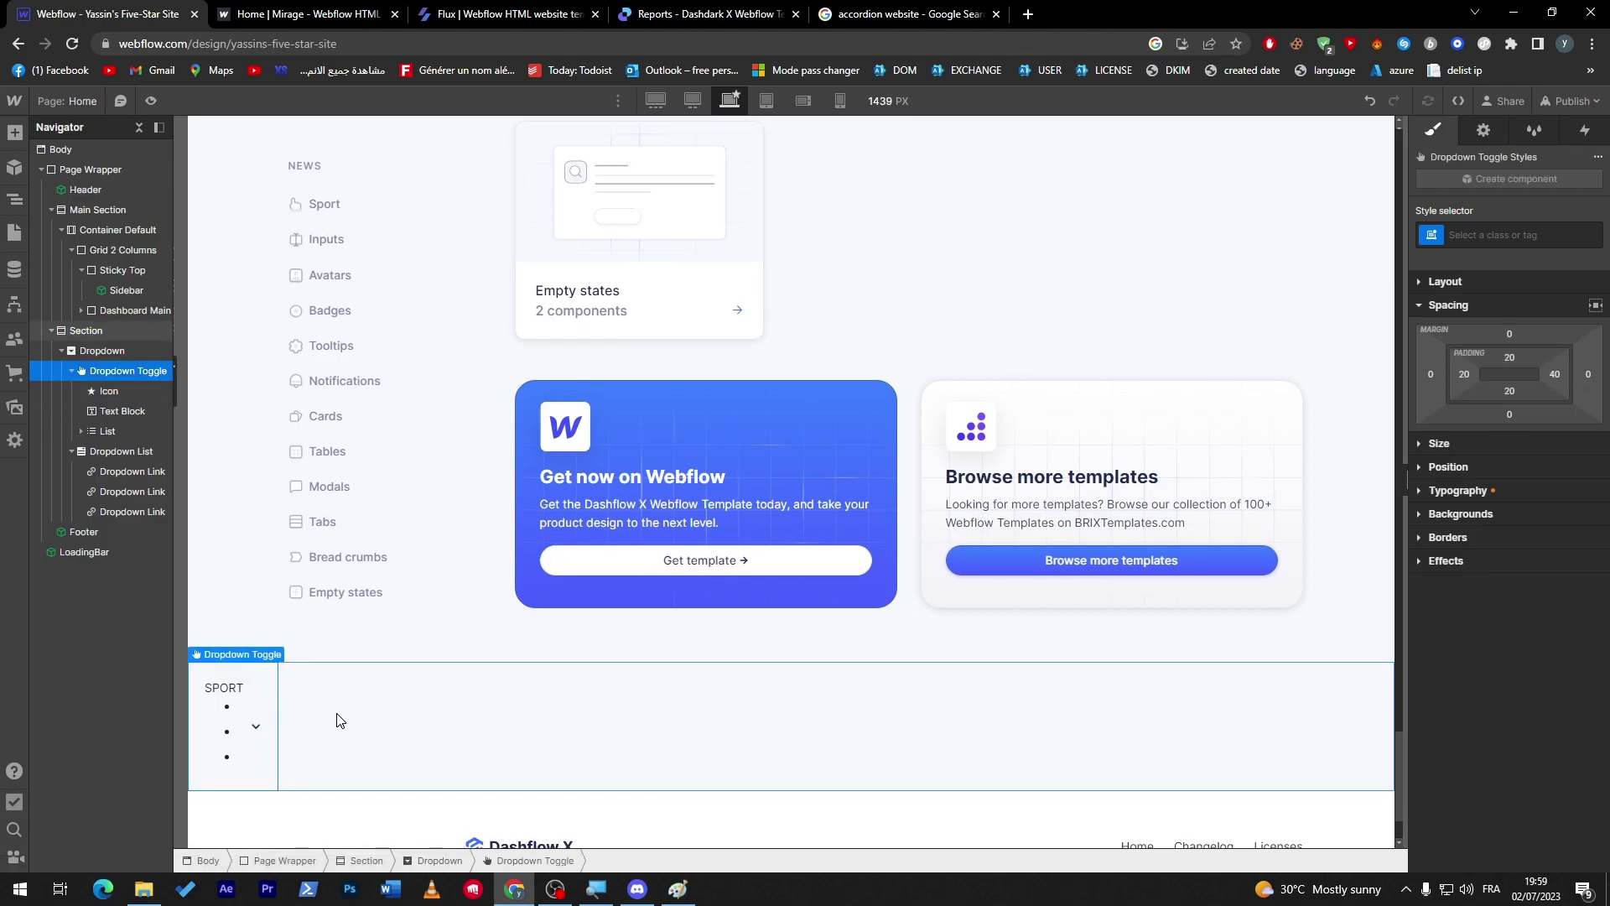
Enter EAZEZAEAZE, EAZEZAEAZE and ZAEZAEZAEZAE into the three list items under SPORT
left_click(243, 709)
type("EAZEZAEAZE")
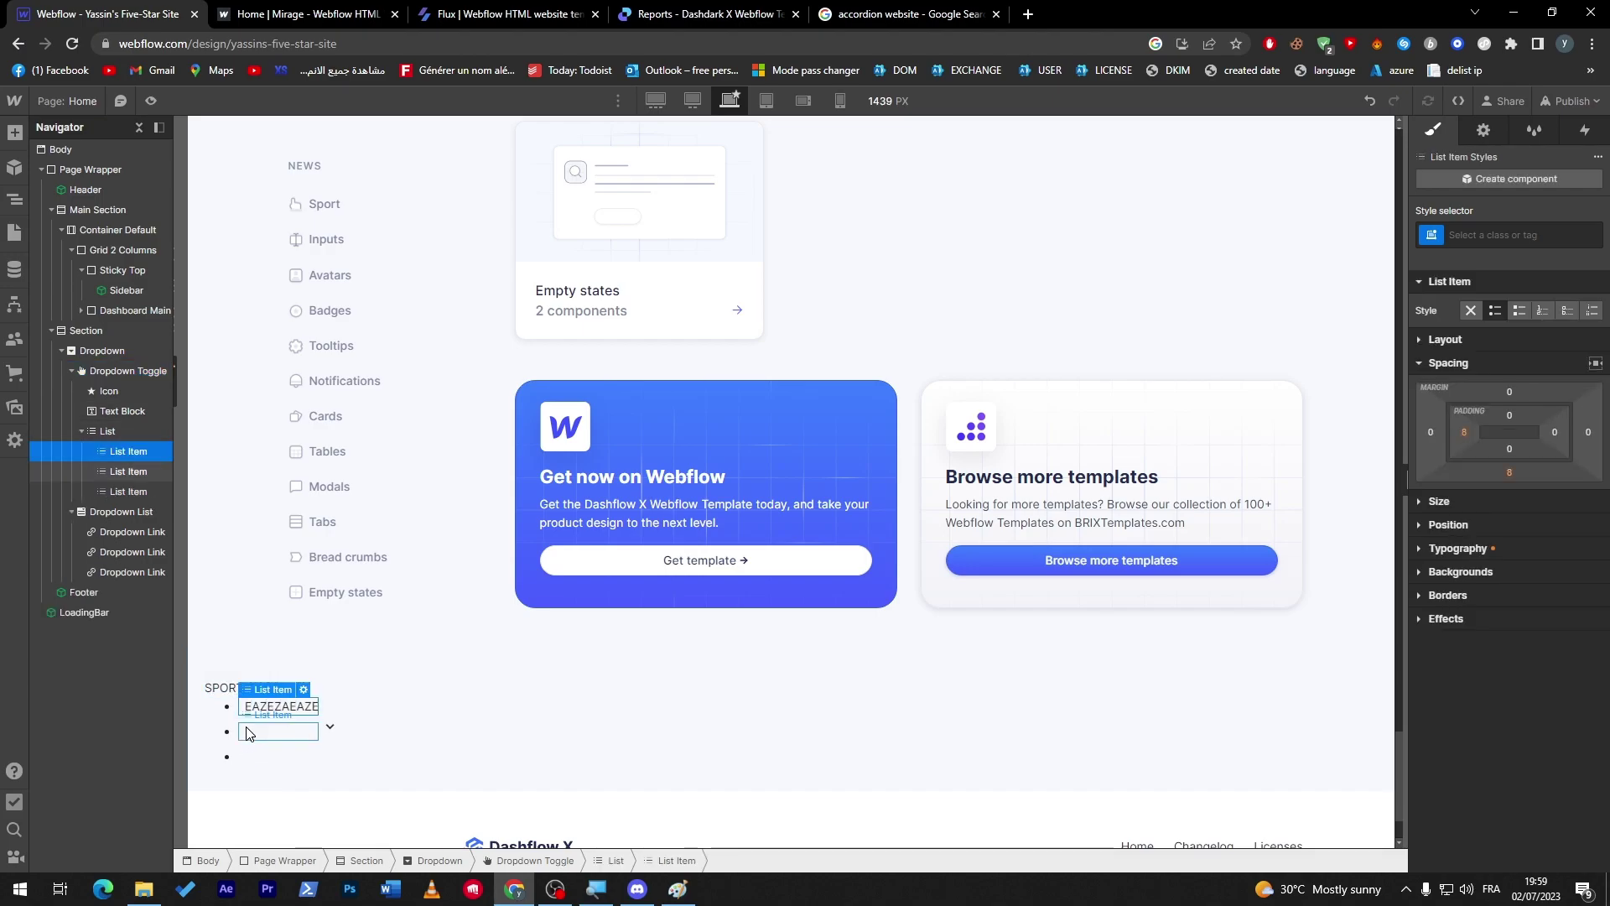
double_click(252, 731)
type("EAZEZAEAZE")
double_click(257, 761)
type("ZAEZAEZAEZAE")
left_click(413, 762)
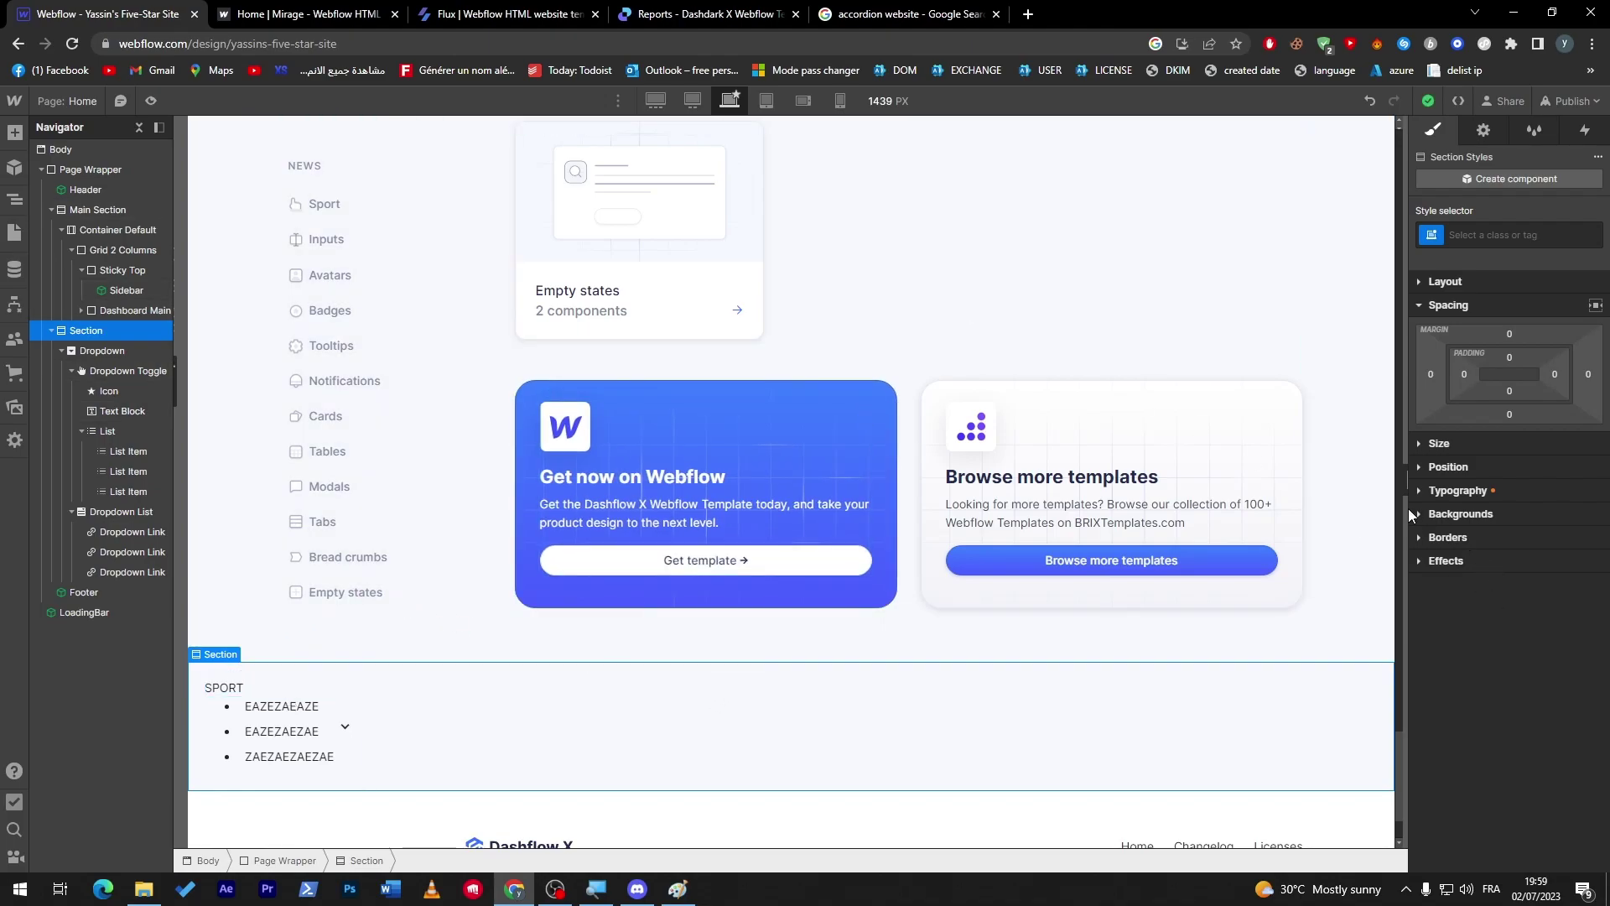
scroll(1397, 522, "up", 20)
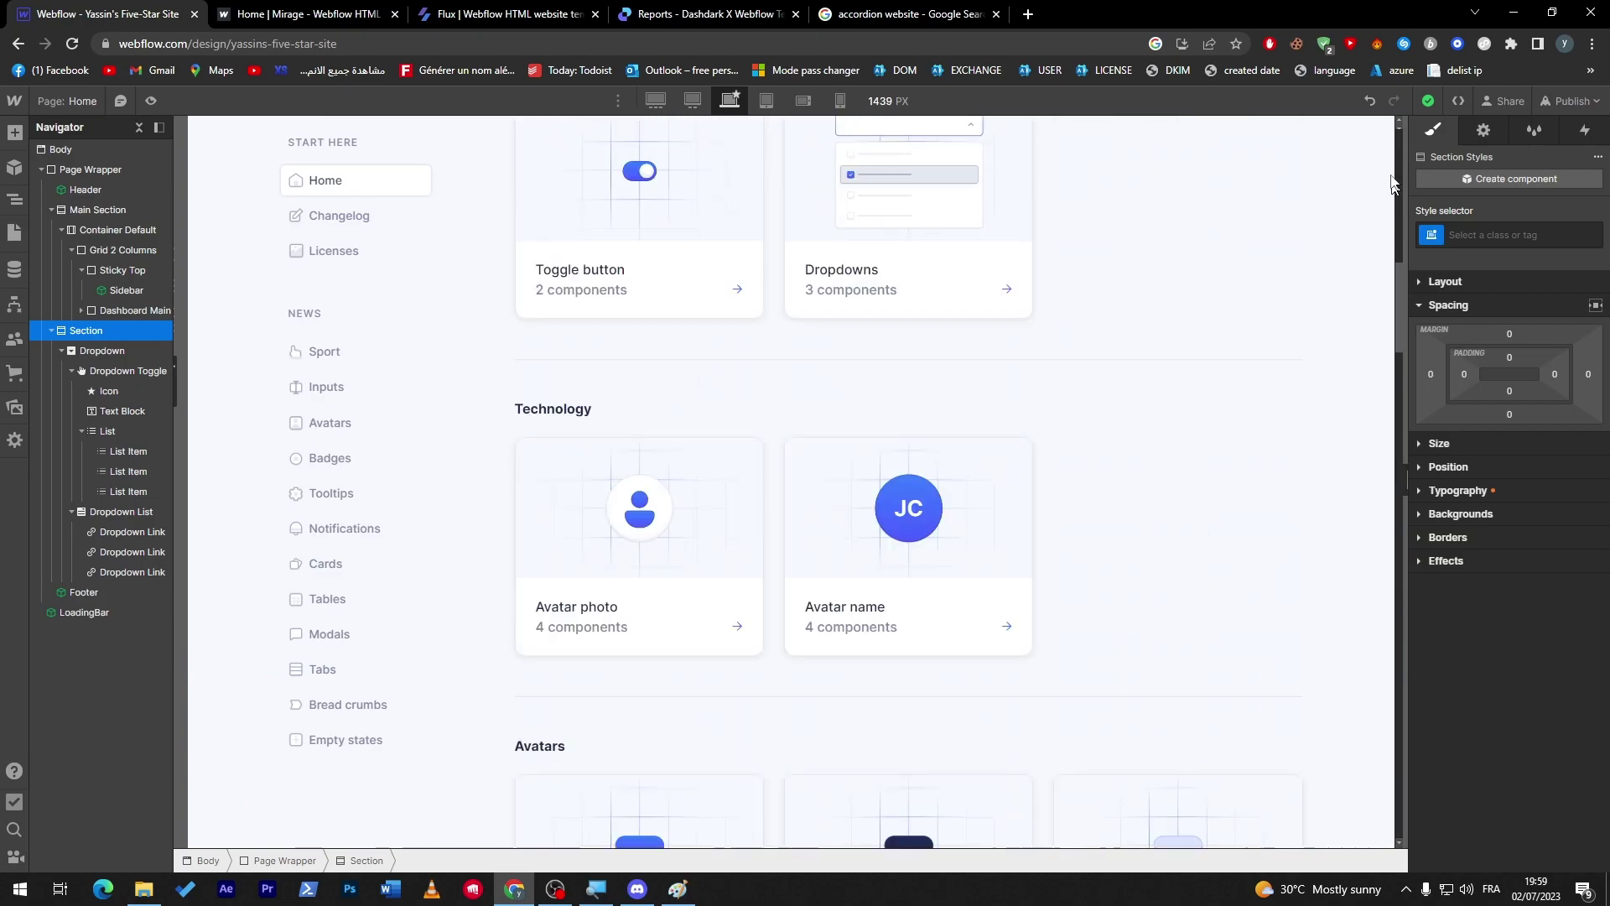
scroll(1358, 797, "down", 15)
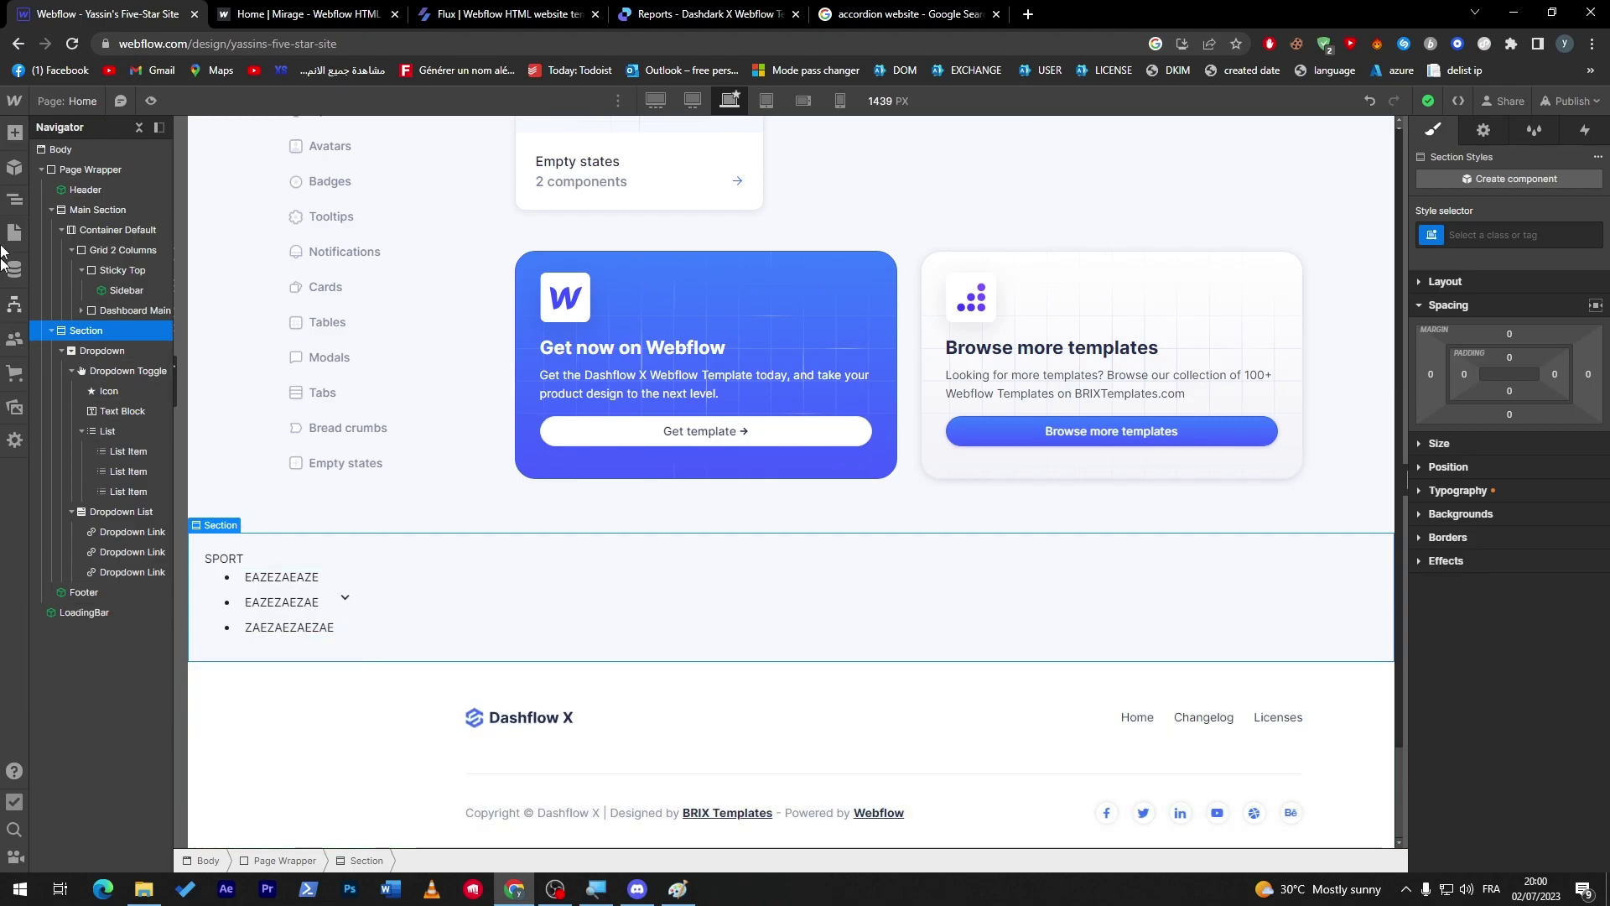
Leave the Designer via the W menu's Dashboard, start a New site and scroll the template gallery
left_click(18, 104)
left_click(42, 134)
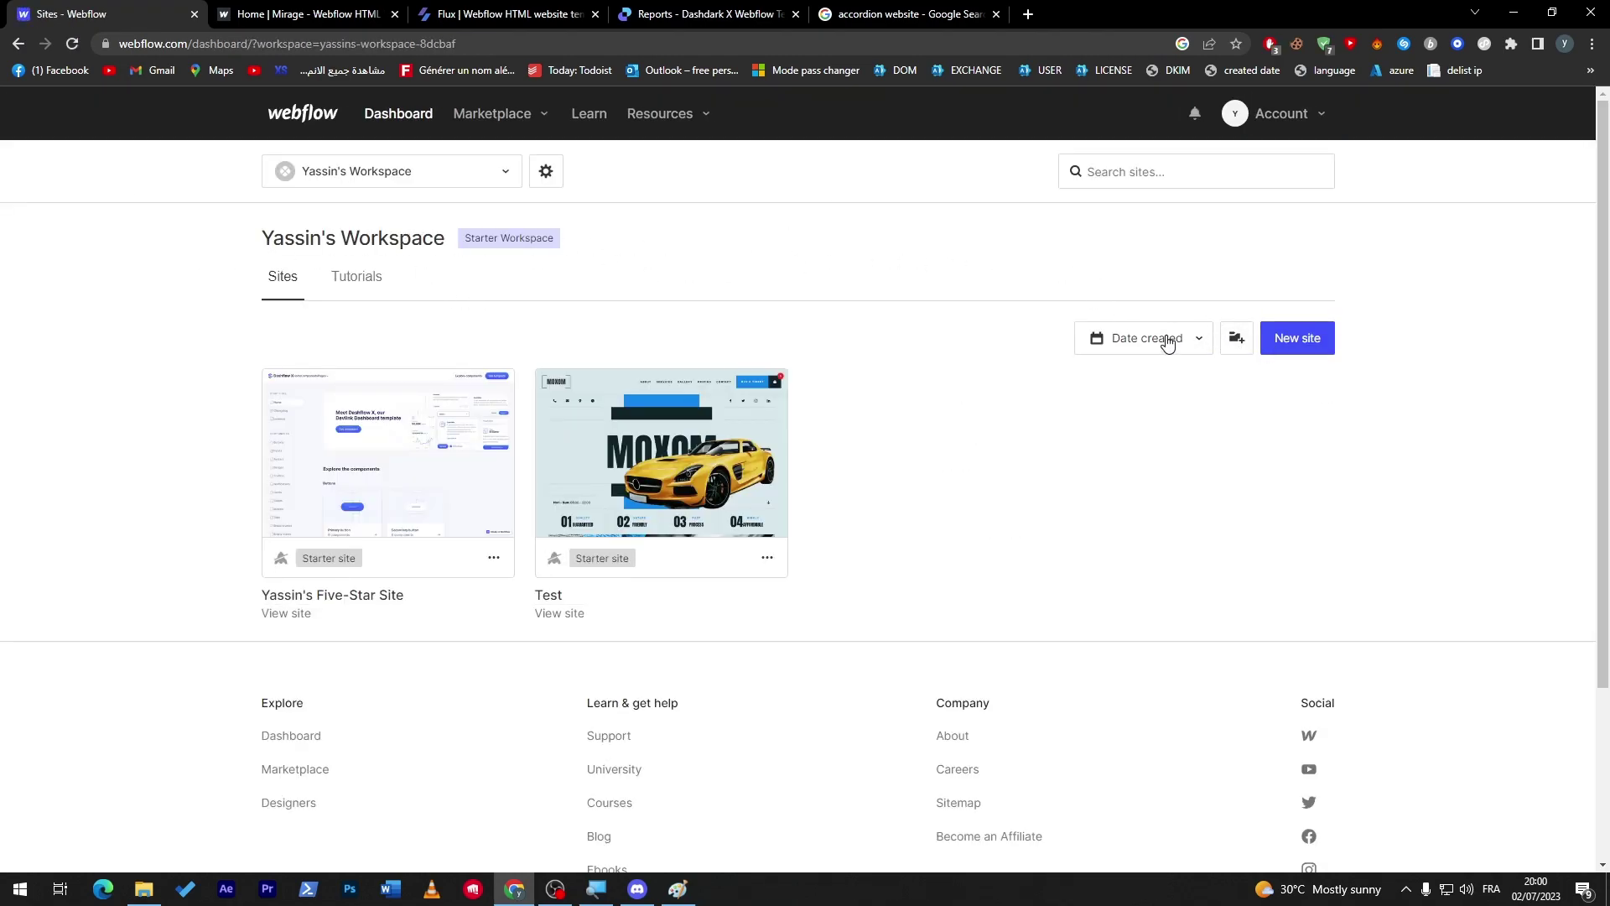
left_click(1274, 341)
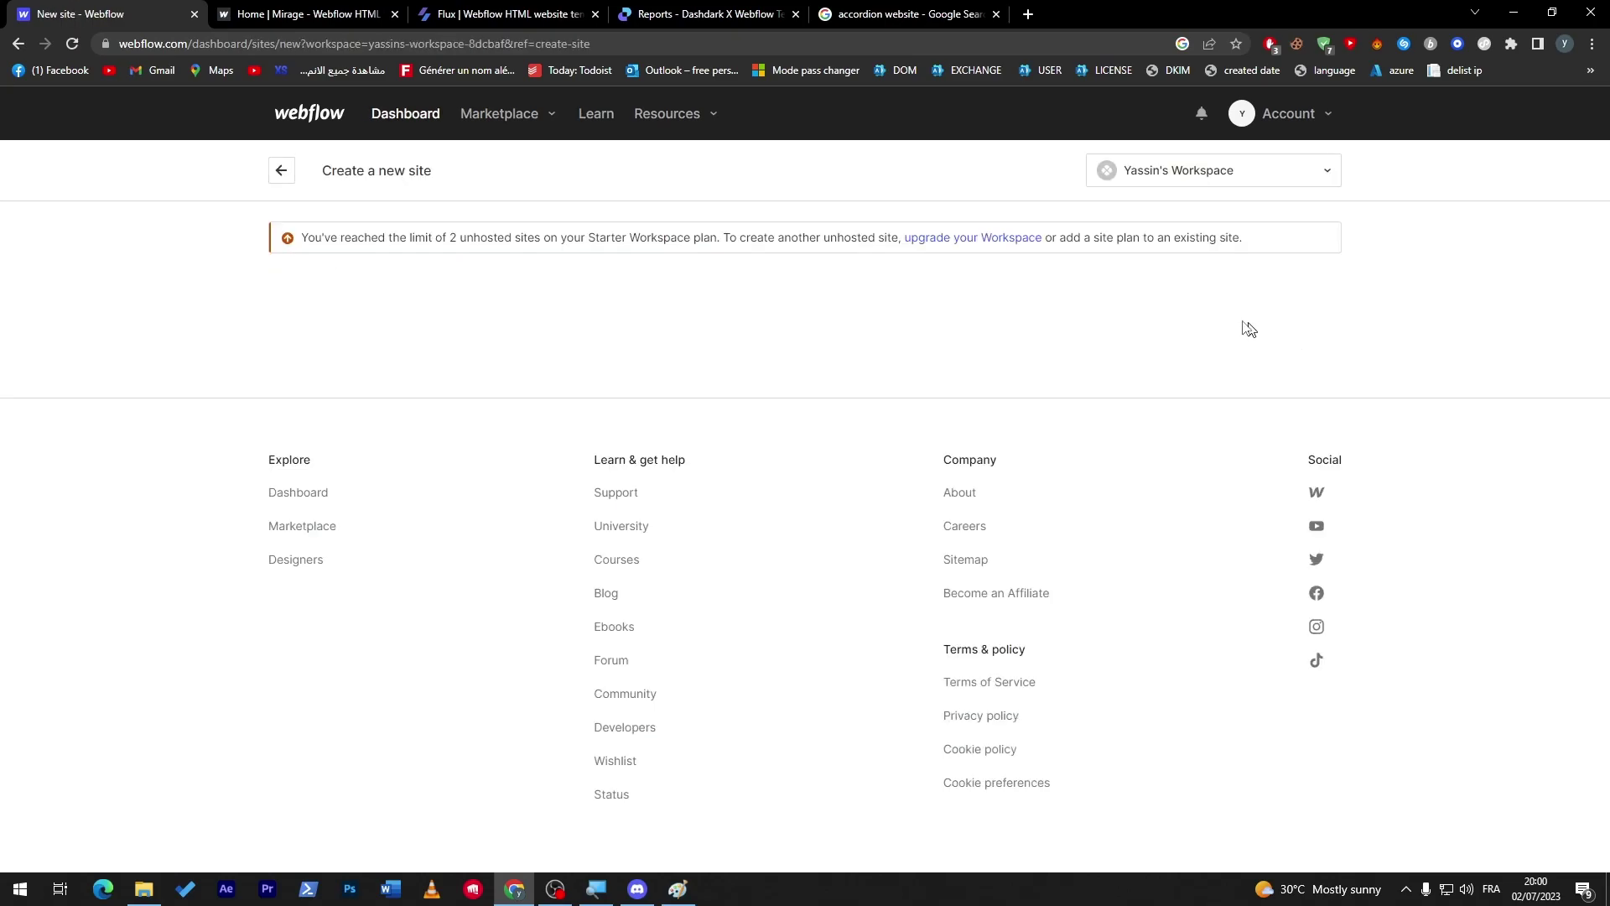
scroll(1575, 278, "down", 7)
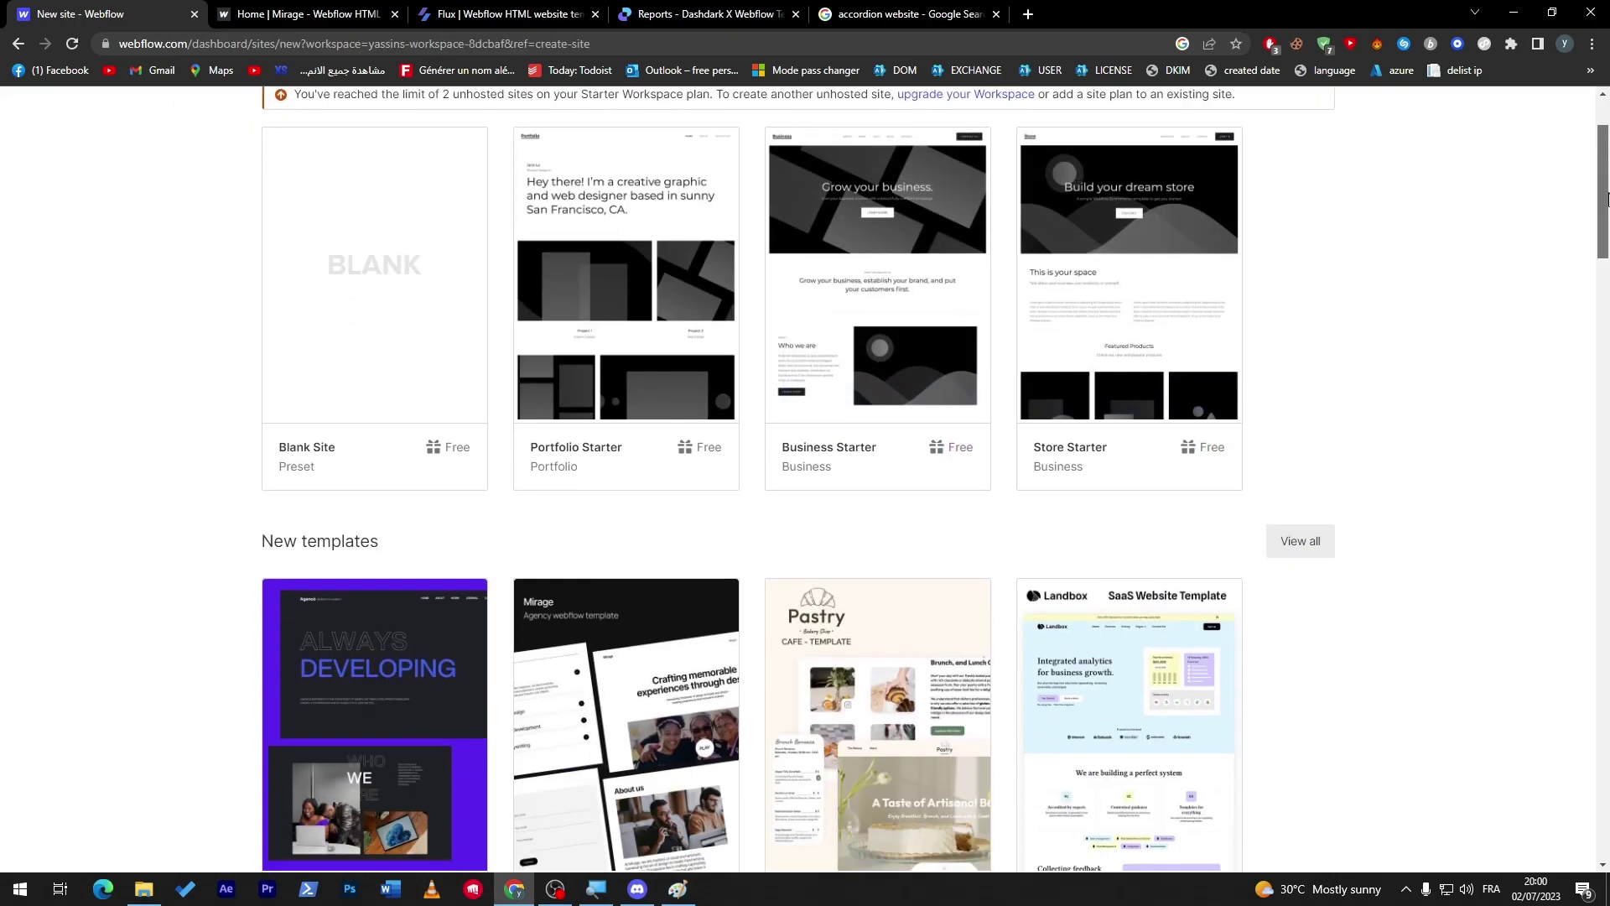
scroll(1573, 280, "down", 6)
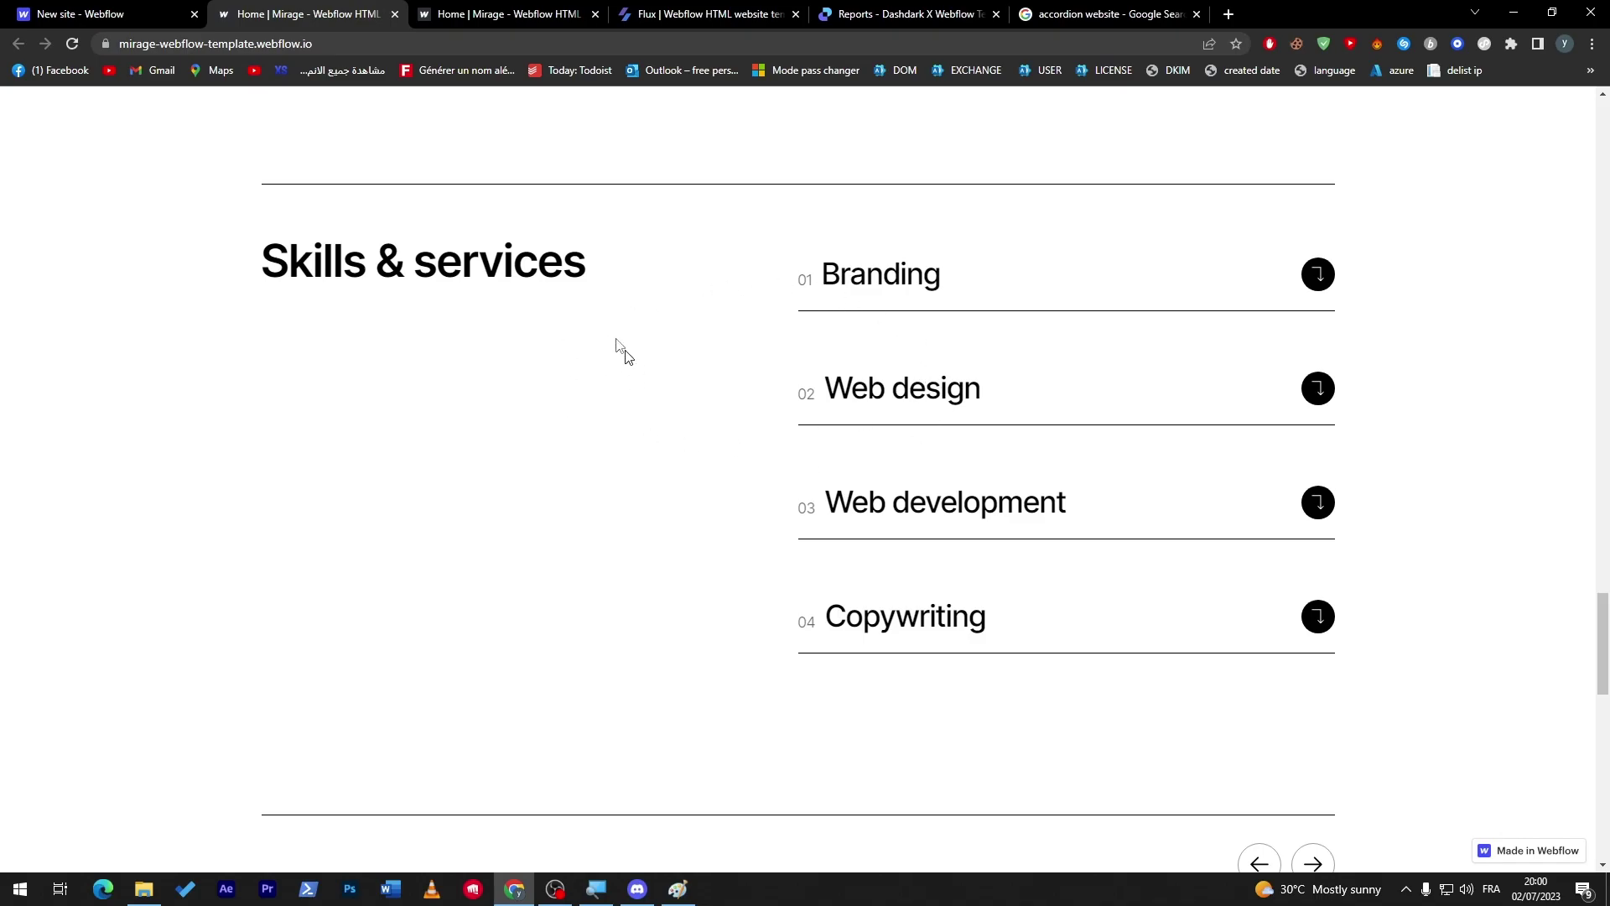
Return from the template gallery to the Sites dashboard, glancing at the Mirage preview along the way
left_click(46, 14)
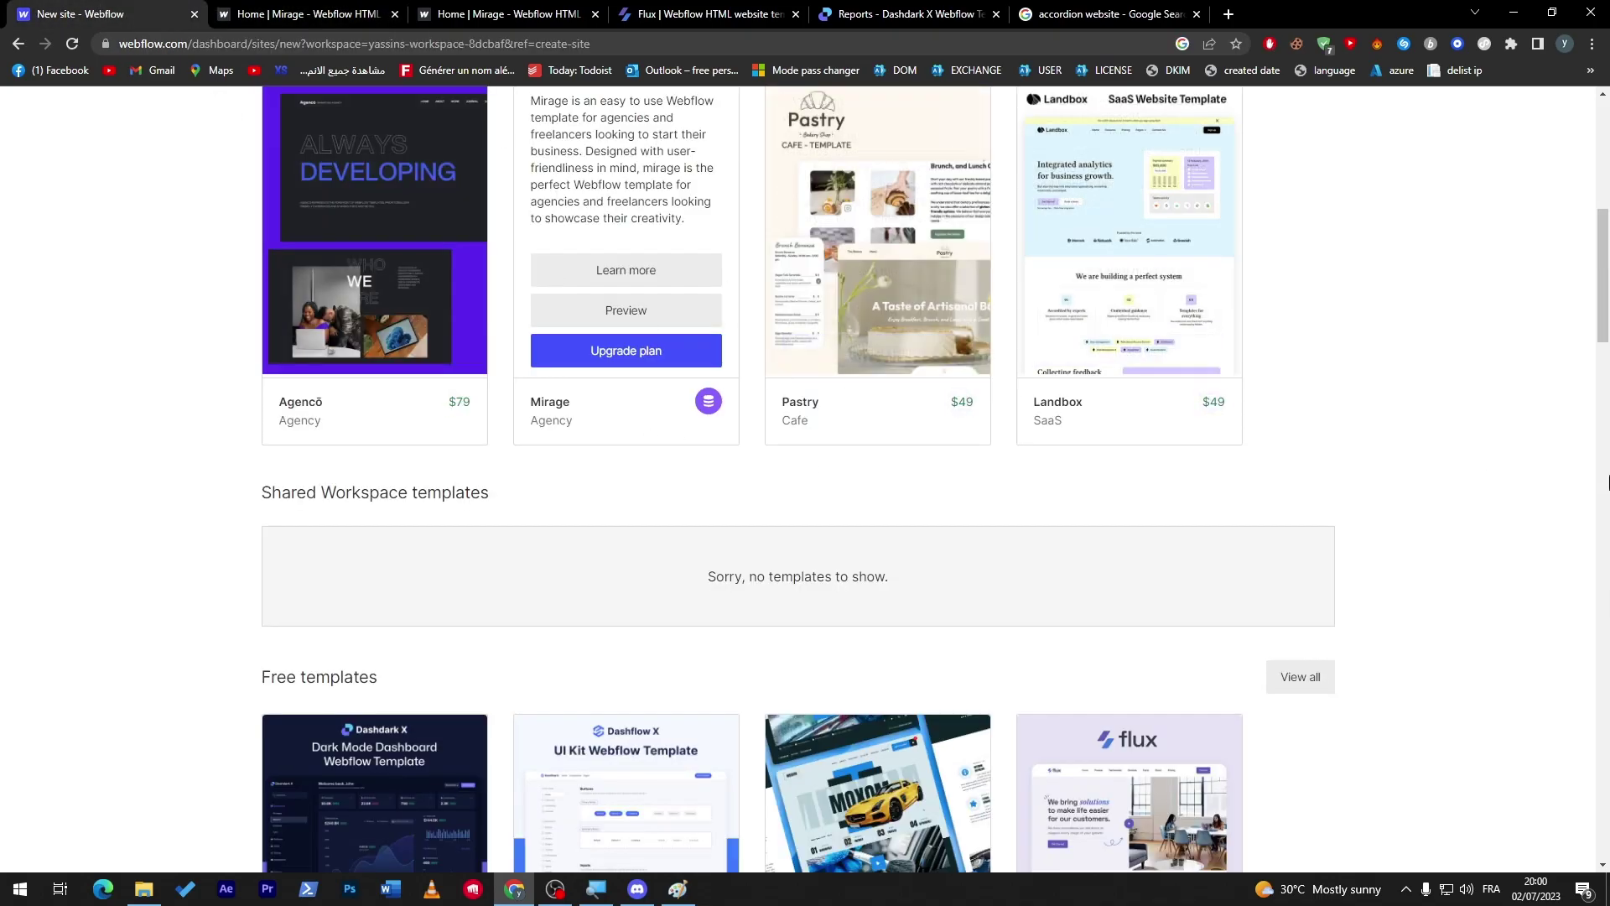
scroll(811, 387, "up", 8)
left_click(18, 44)
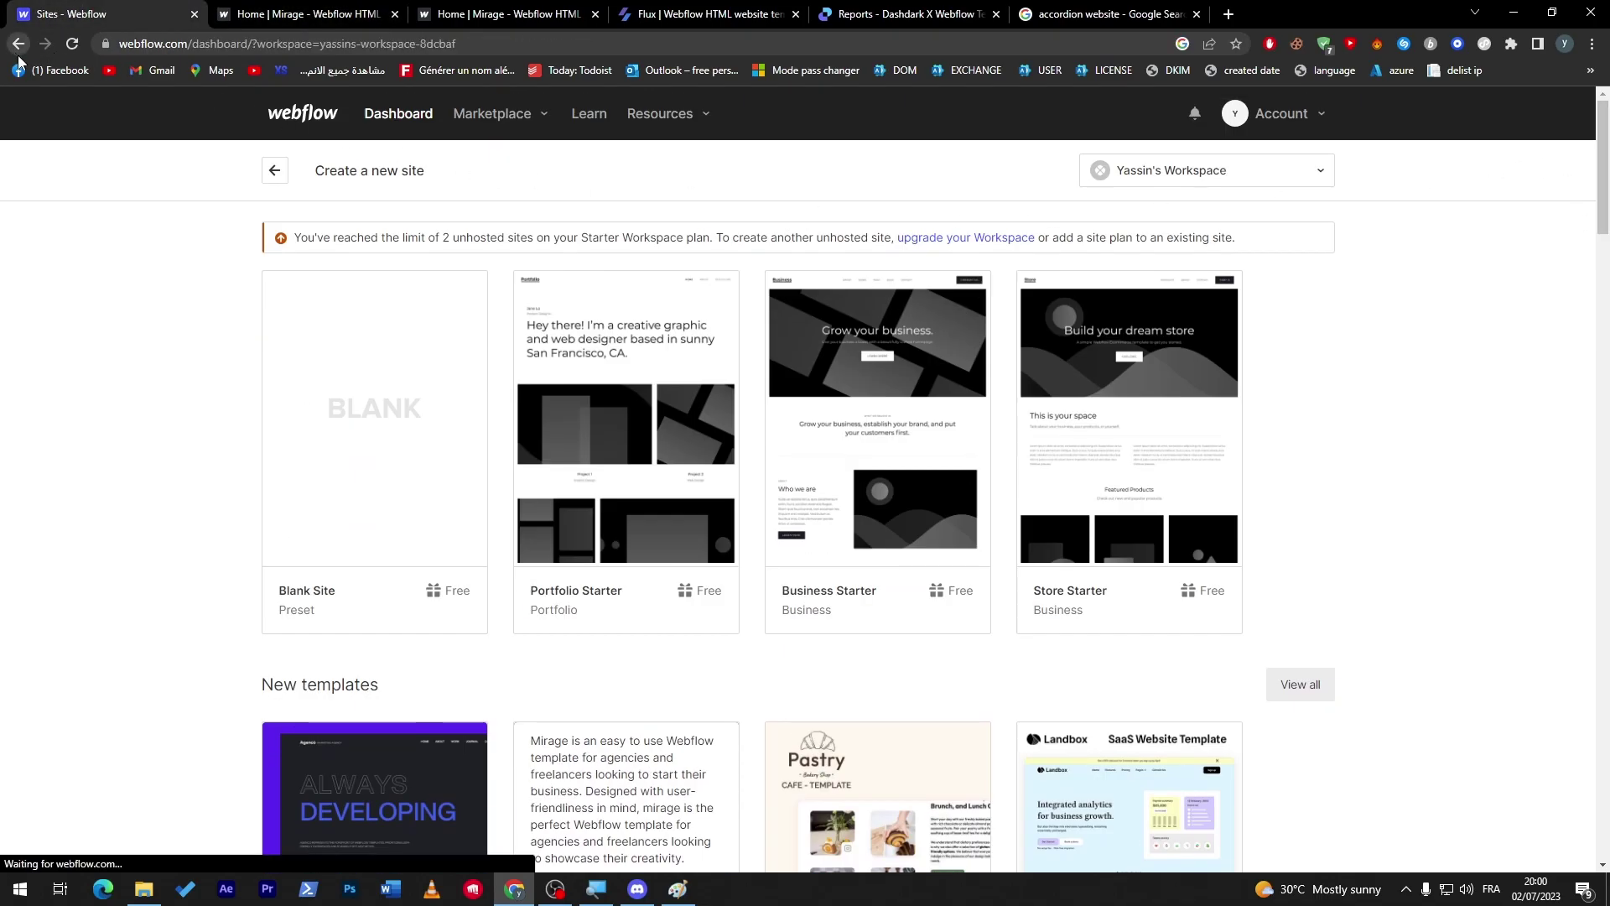
key("ctrl+Tab")
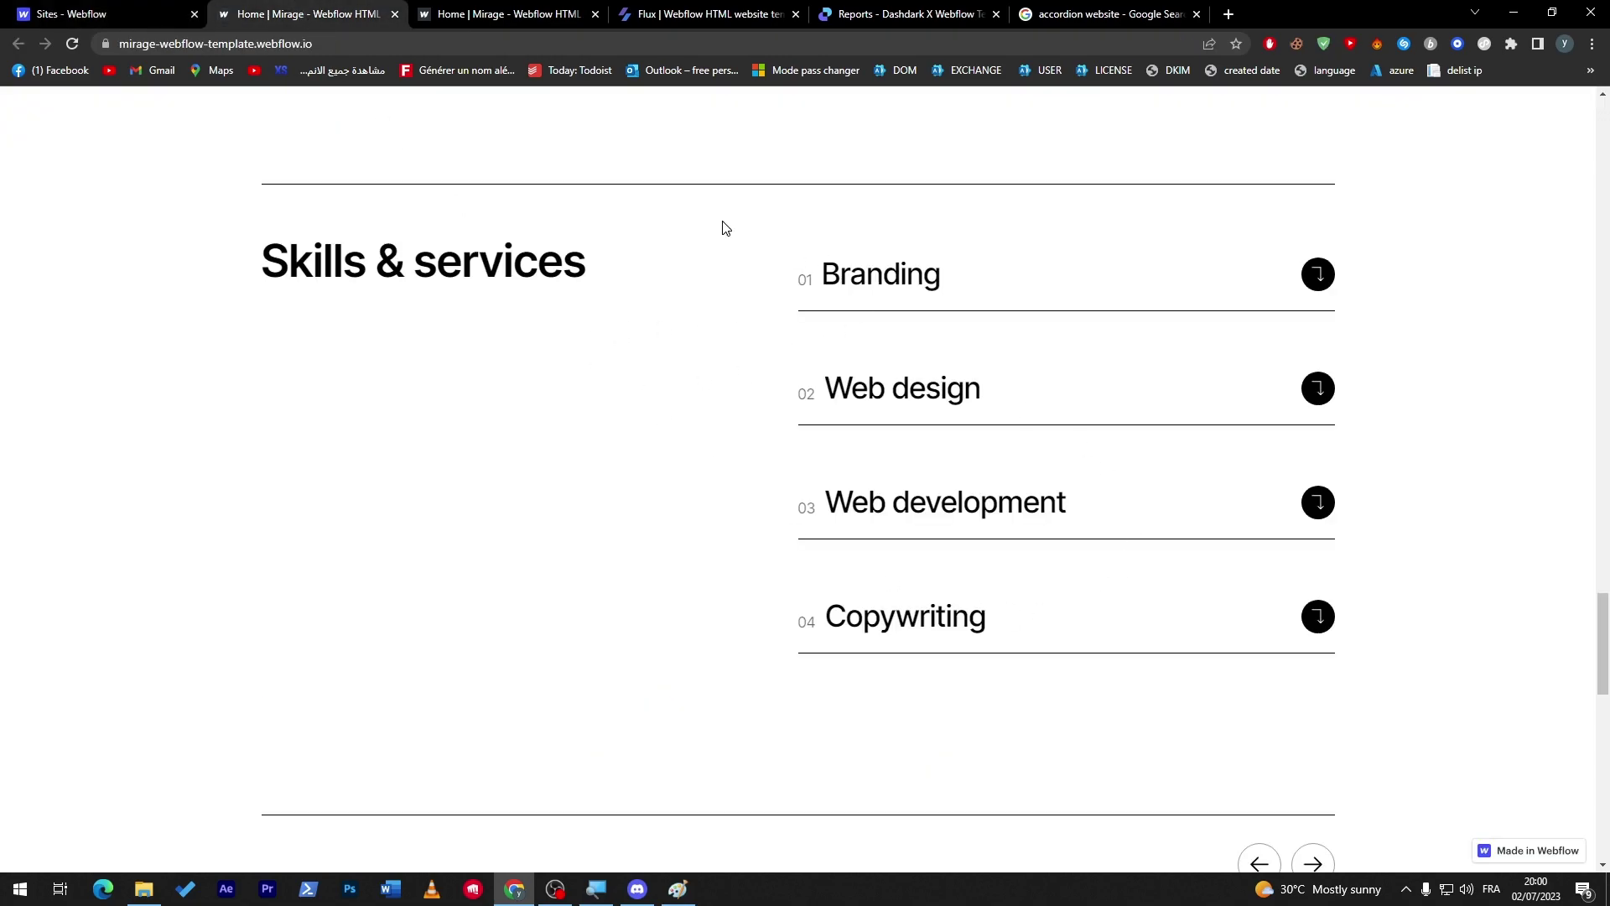
left_click_drag(554, 233, 1091, 647)
left_click(1068, 670)
left_click(140, 8)
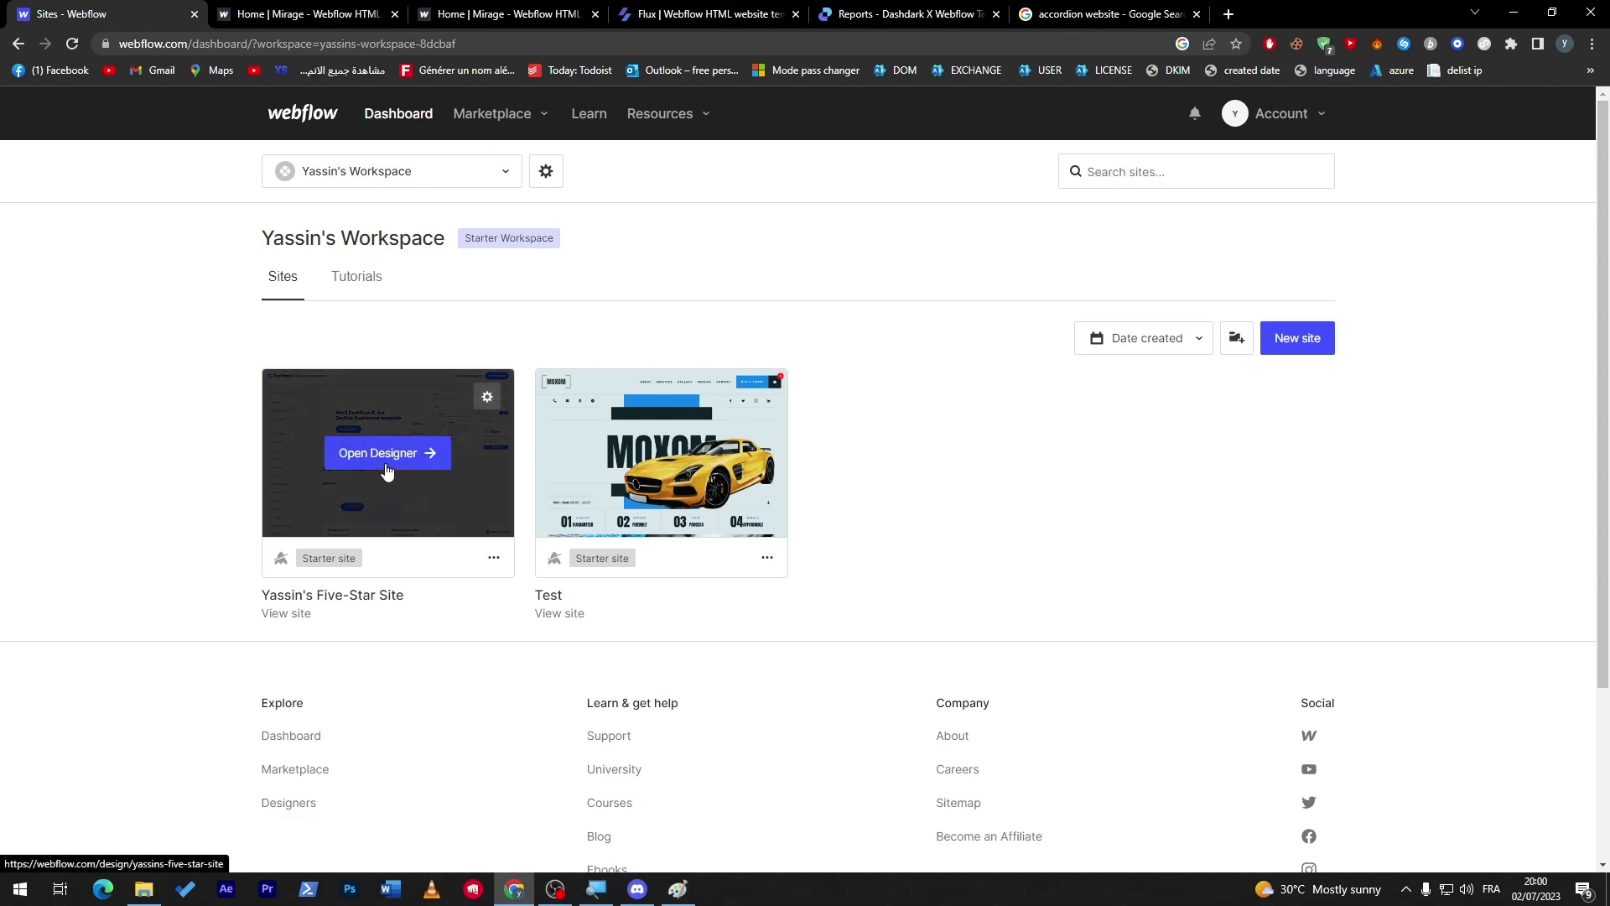
Launch the Dashflow X site in the Webflow Designer from the first site card
left_click(387, 459)
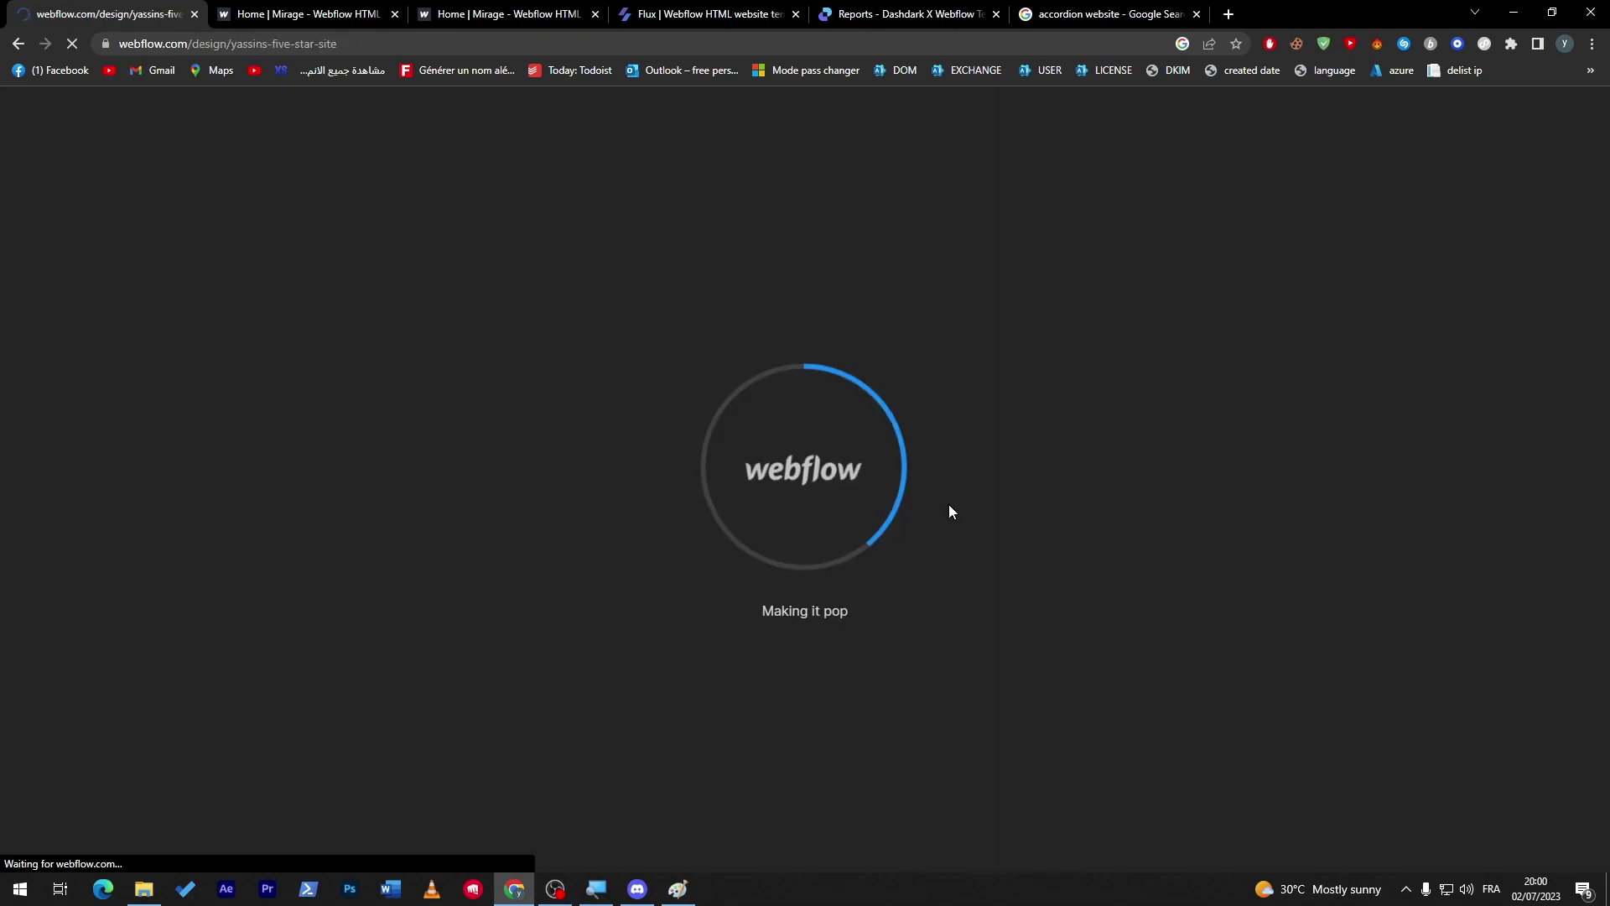